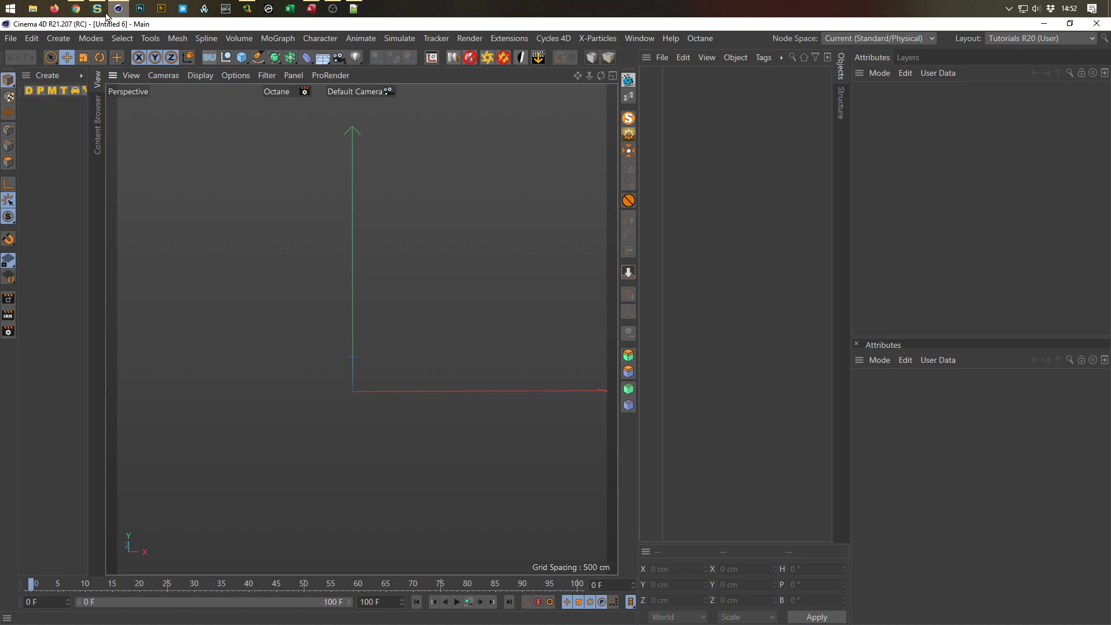
Step: Switch to Chrome and replay the wood toy land animation from the start, pausing at about 0:20 to examine the rocking horses
{"action": "left_click", "coordinate": [76, 8]}
{"action": "left_click", "coordinate": [164, 312]}
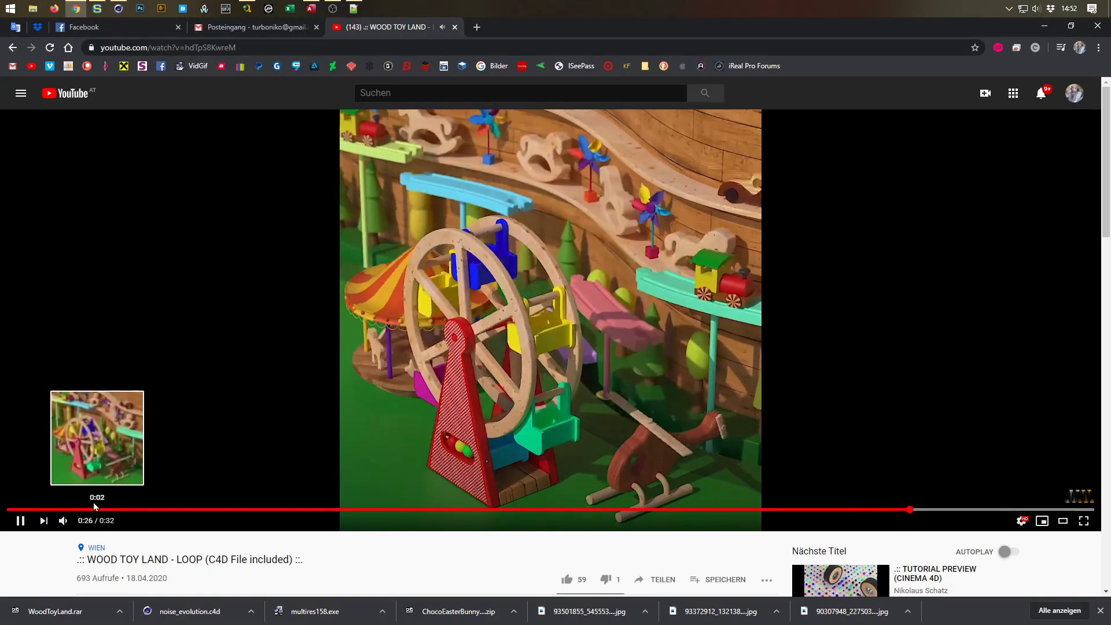
{"action": "left_click_drag", "start_coordinate": [10, 509], "coordinate": [7, 515]}
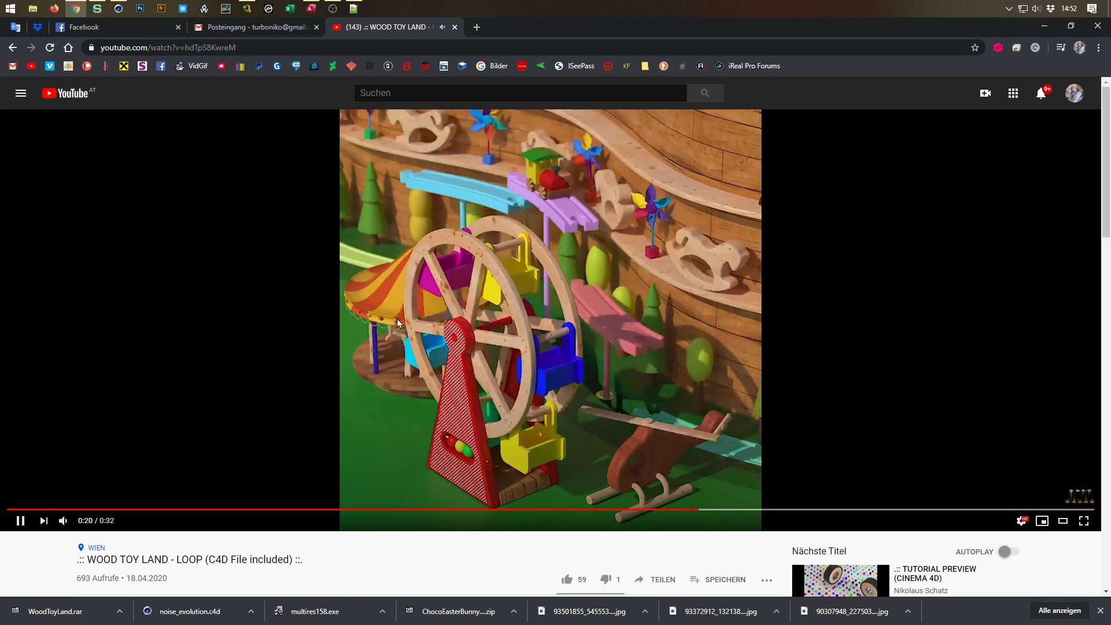
{"action": "left_click", "coordinate": [397, 318]}
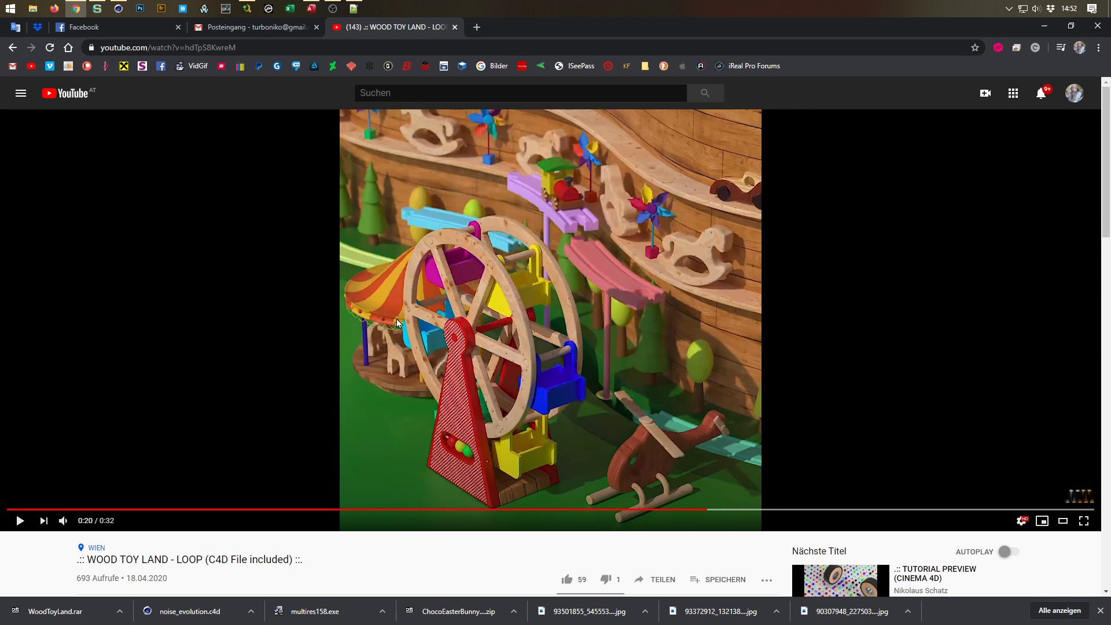
{"action": "scroll", "coordinate": [397, 322], "scroll_direction": "down", "scroll_amount": 1}
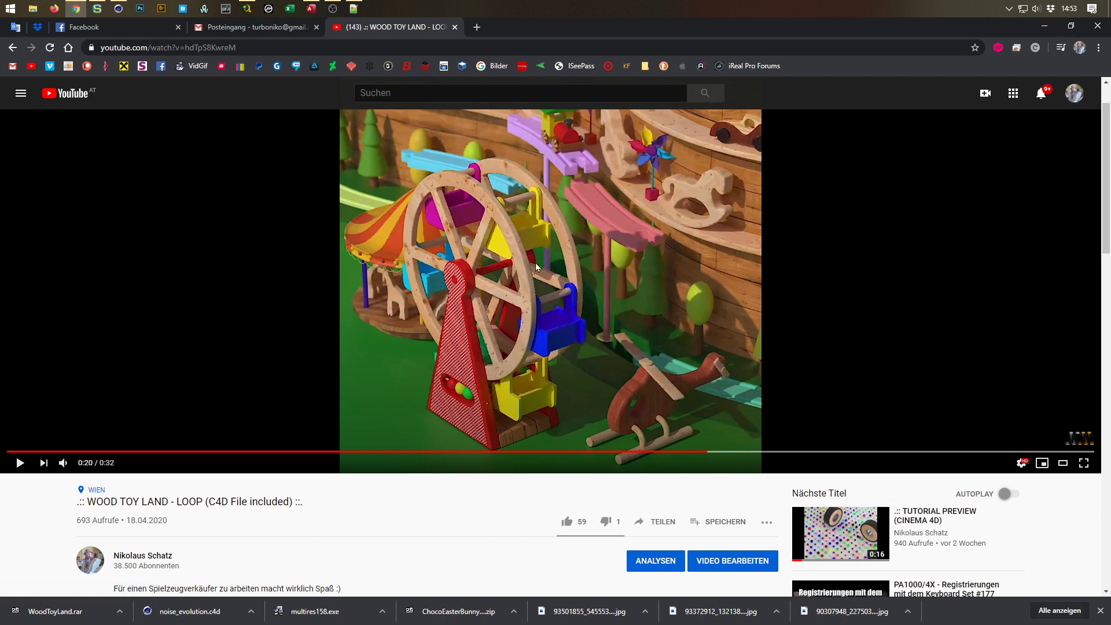
{"action": "scroll", "coordinate": [538, 268], "scroll_direction": "up", "scroll_amount": 1}
Step: Switch to Cinema 4D and add the Rocking Horse model from the Toys library folder to the scene
{"action": "left_click", "coordinate": [118, 8]}
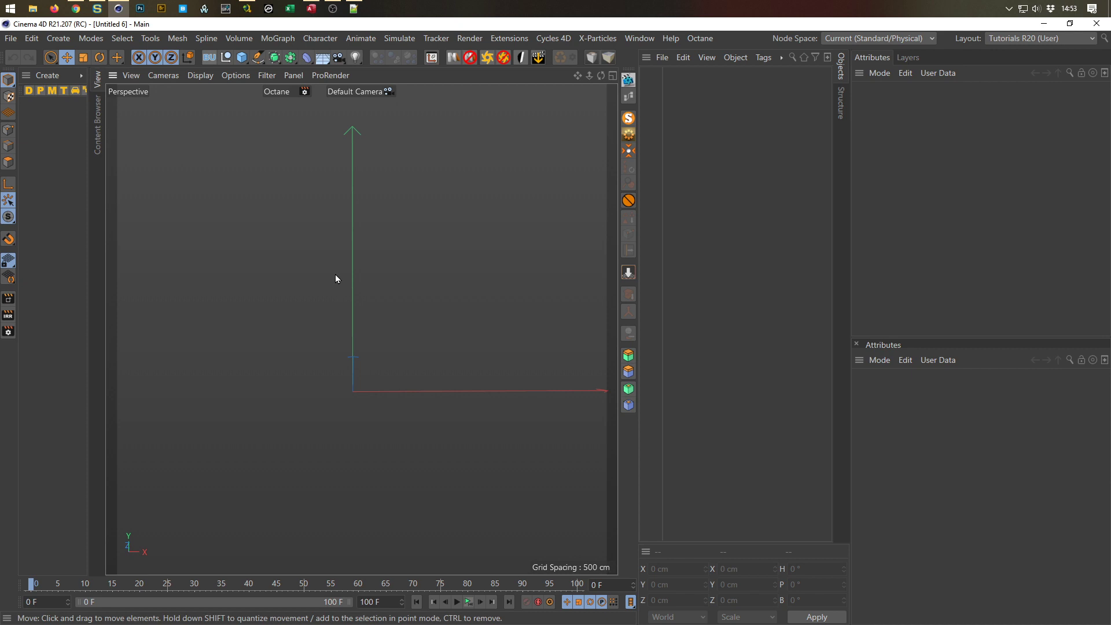
{"action": "left_click", "coordinate": [98, 133]}
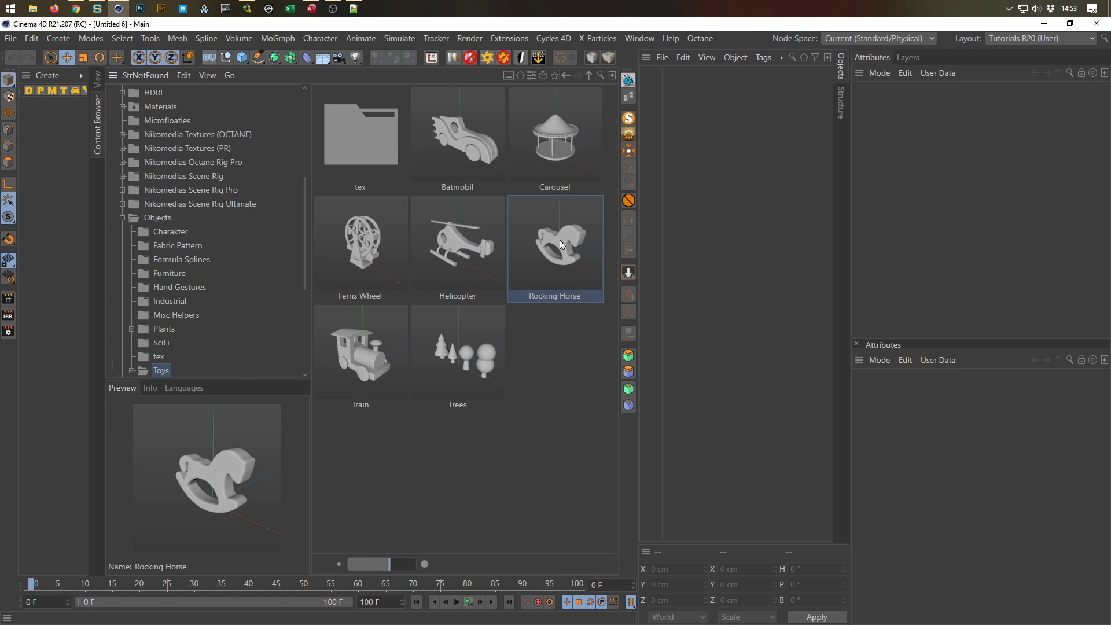
{"action": "left_click_drag", "start_coordinate": [567, 292], "coordinate": [573, 280]}
{"action": "left_click_drag", "start_coordinate": [752, 268], "coordinate": [714, 304]}
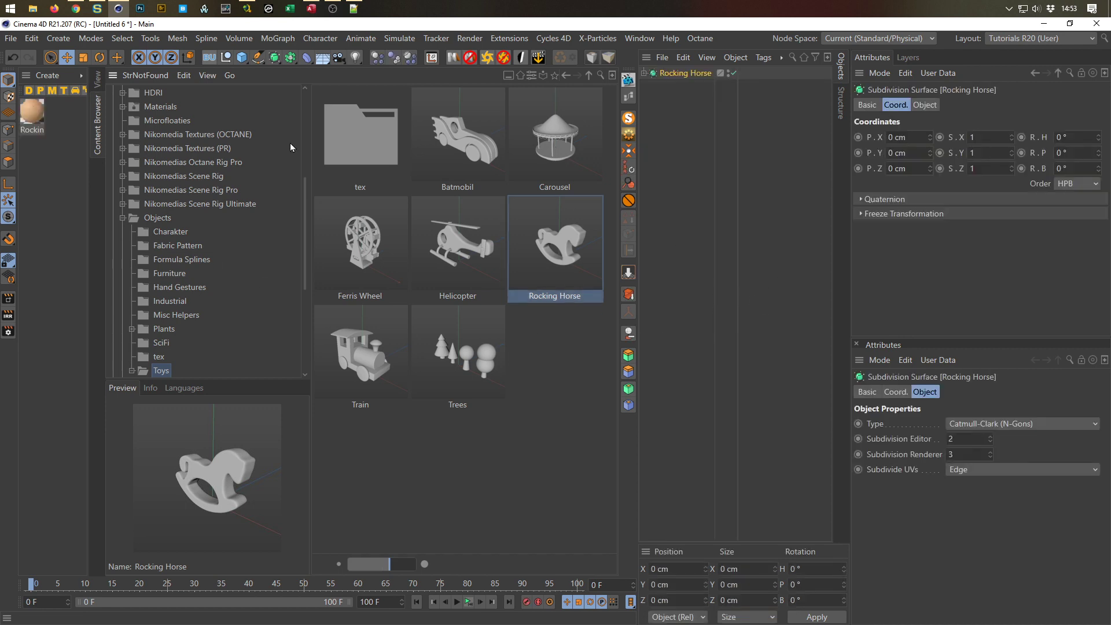
{"action": "left_click", "coordinate": [98, 81]}
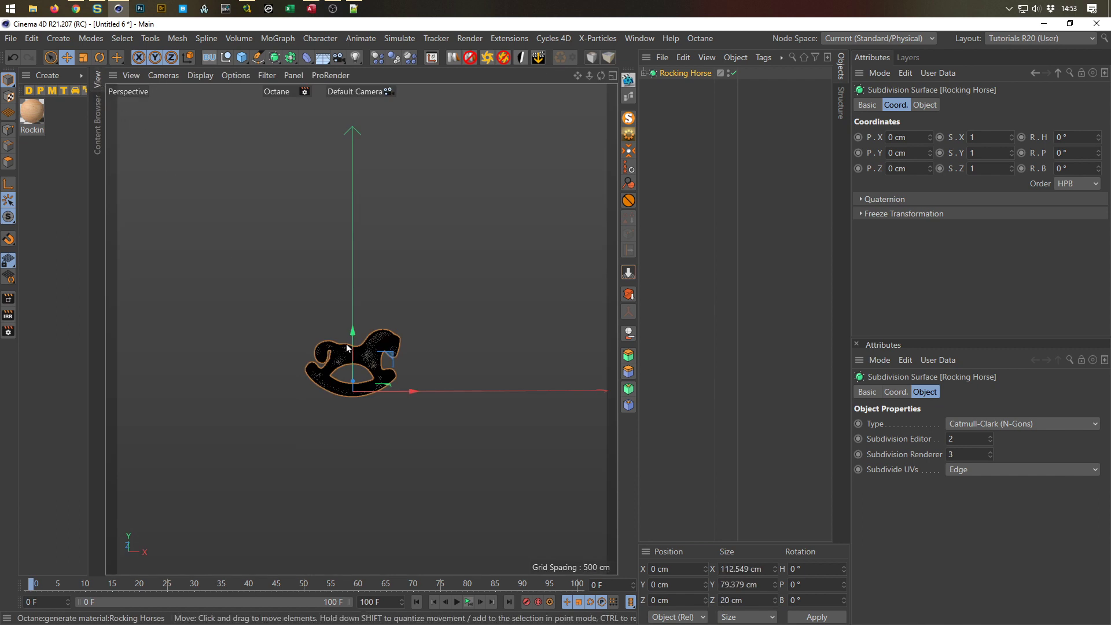
{"action": "scroll", "coordinate": [350, 355], "scroll_direction": "up", "scroll_amount": 5}
{"action": "left_click_drag", "start_coordinate": [350, 355], "coordinate": [402, 300], "text": "alt"}
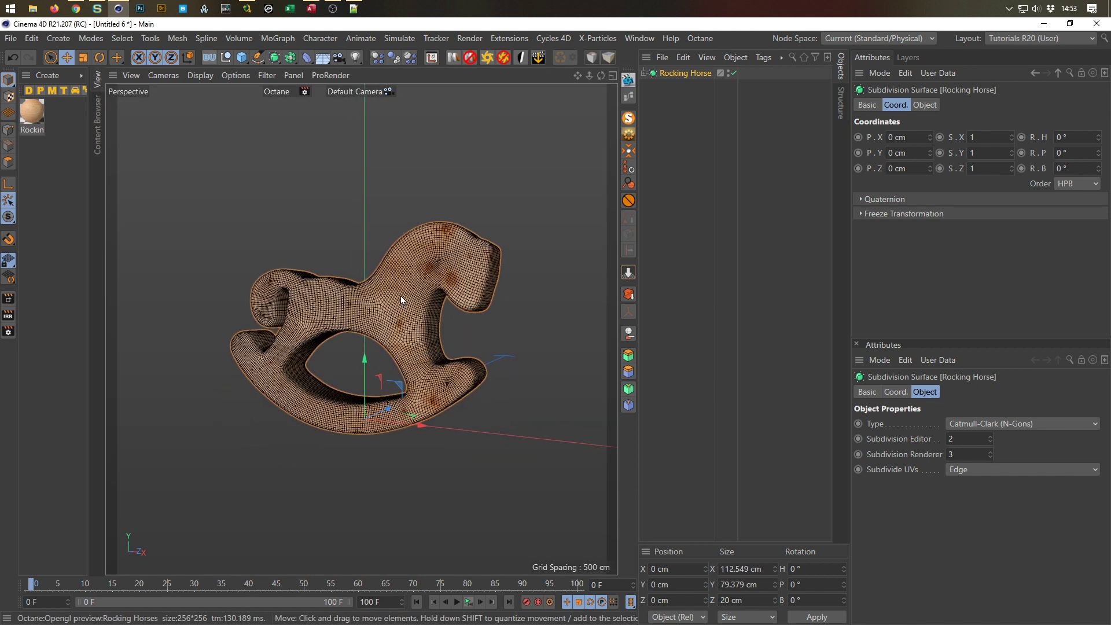
Step: Delete the rocking horse's wood material from the scene and select the Rocking Horse object
{"action": "left_click", "coordinate": [31, 112]}
{"action": "key", "text": "Delete"}
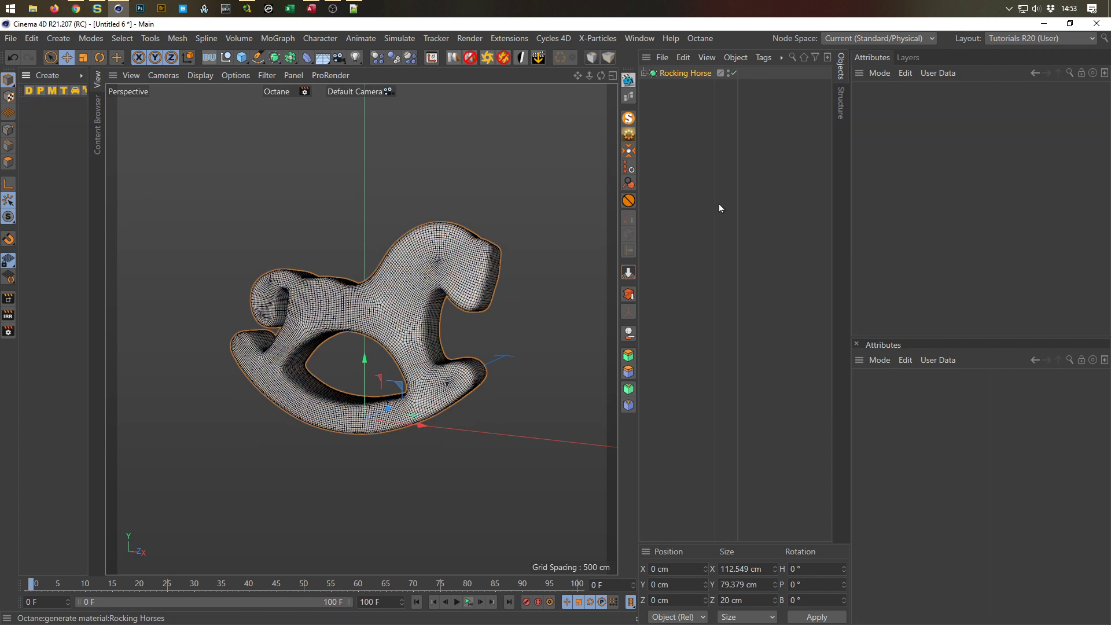
{"action": "left_click", "coordinate": [663, 74]}
{"action": "left_click", "coordinate": [905, 57]}
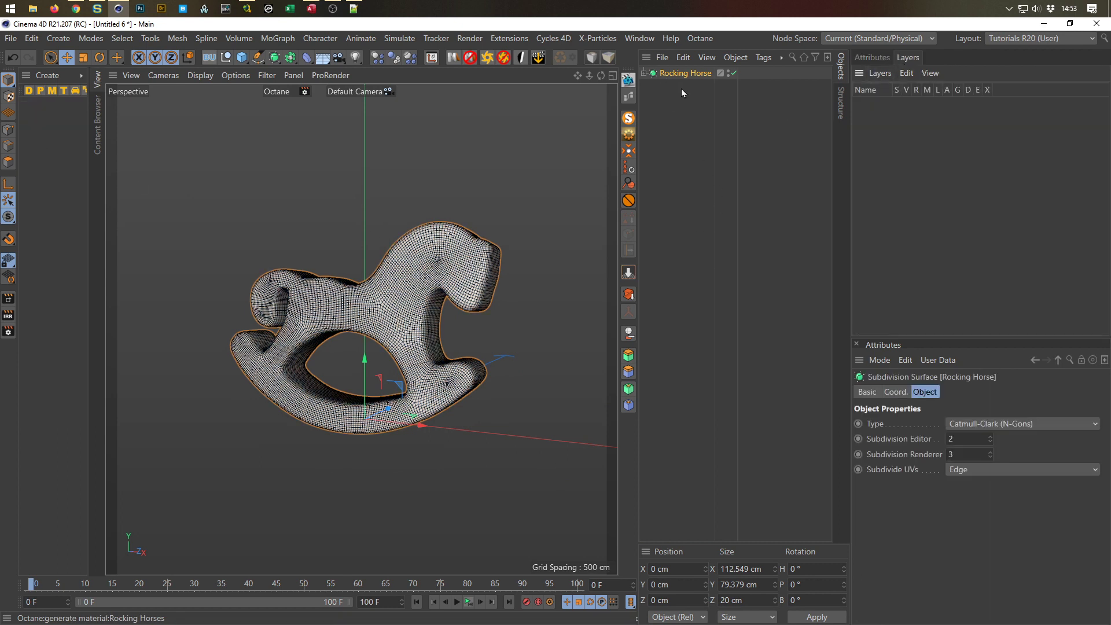
{"action": "left_click", "coordinate": [76, 9]}
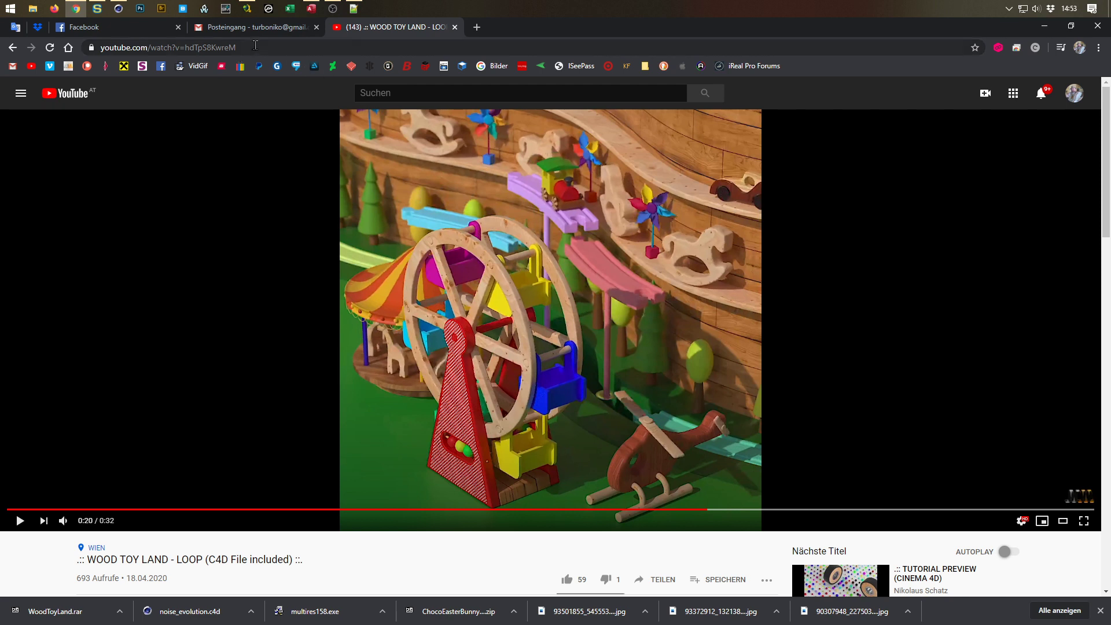
{"action": "left_click", "coordinate": [231, 27]}
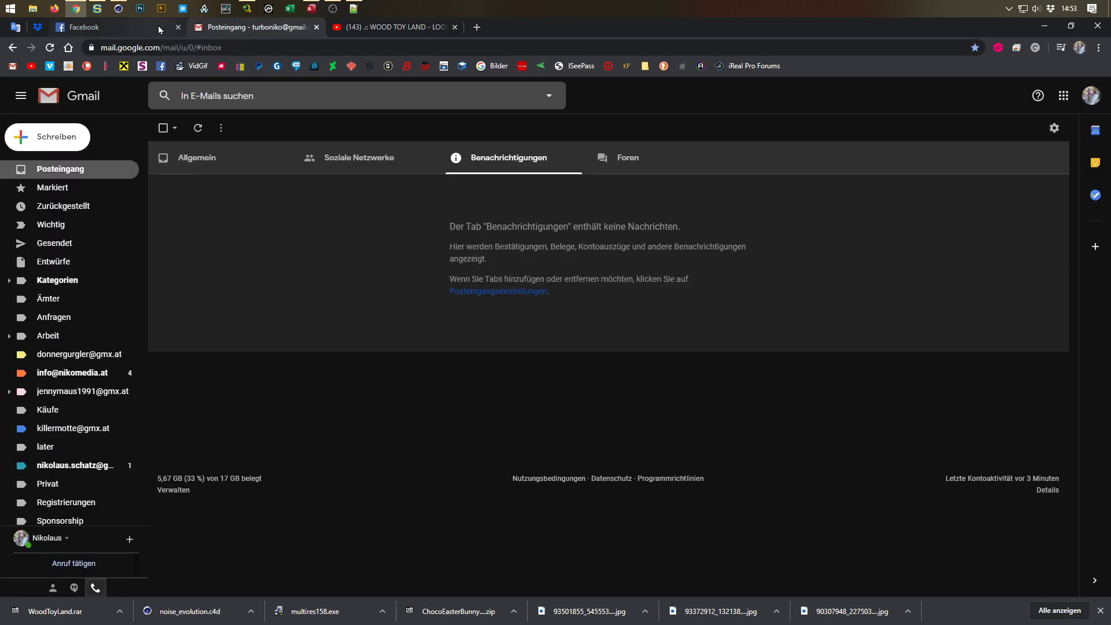
{"action": "left_click", "coordinate": [399, 26]}
{"action": "left_click", "coordinate": [122, 10]}
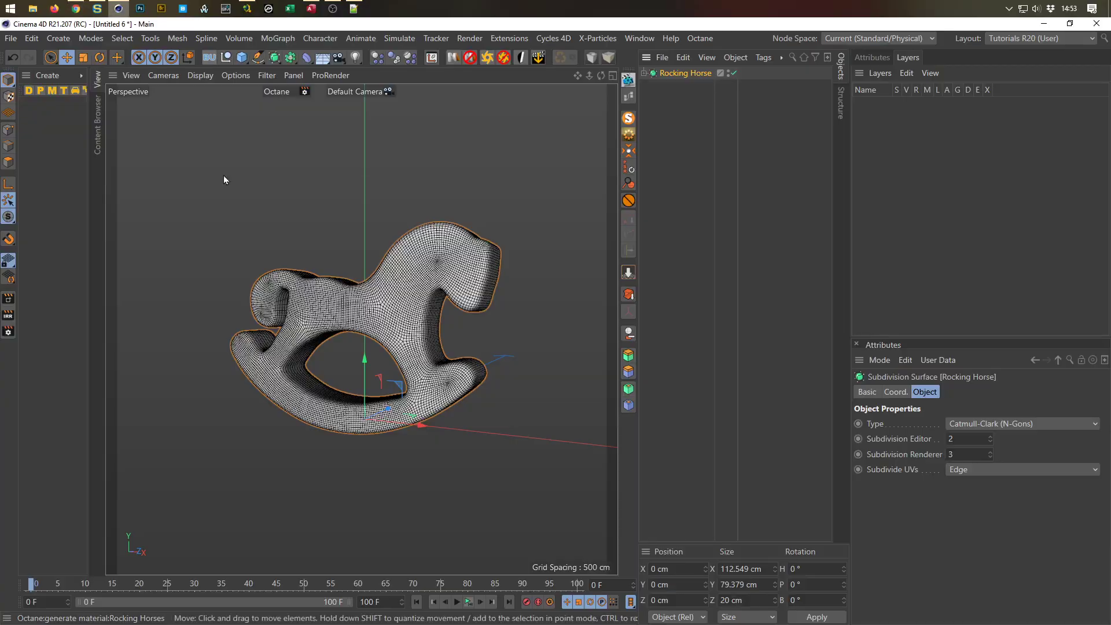
{"action": "left_click", "coordinate": [97, 120]}
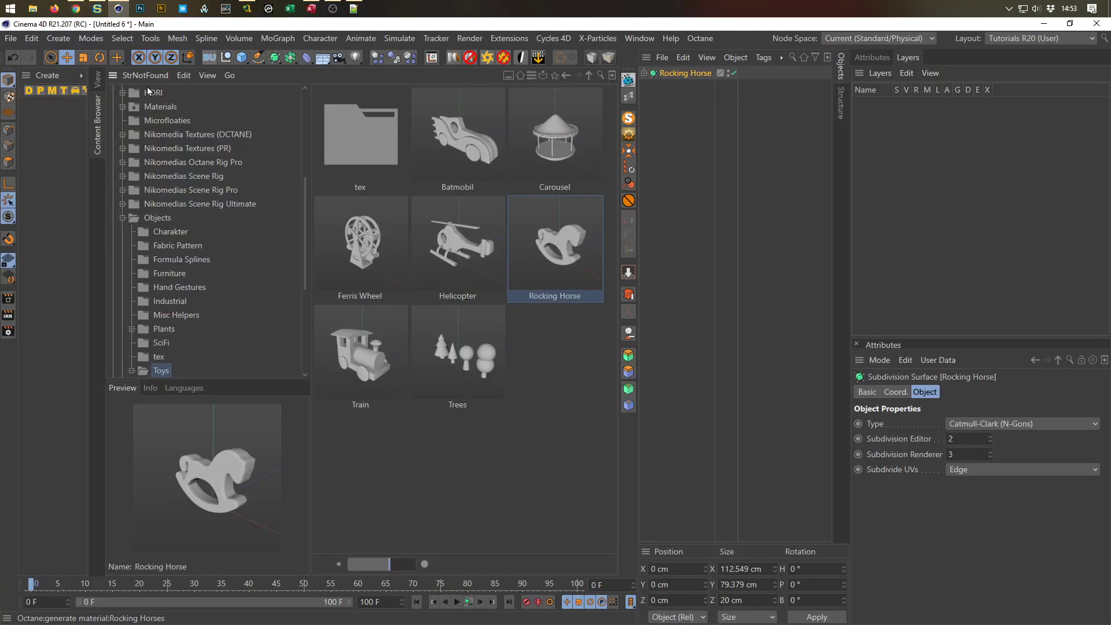
{"action": "left_click", "coordinate": [97, 79]}
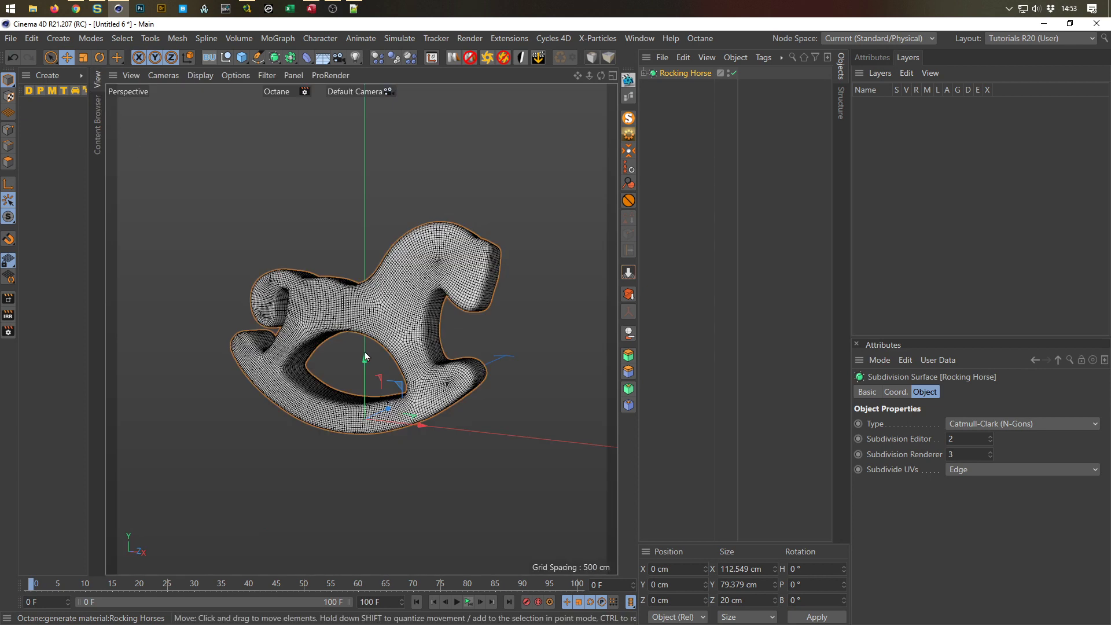
Step: Take the Rocking Horse polygon mesh out of its Subdivision Surface parent and delete that parent
{"action": "scroll", "coordinate": [364, 352], "scroll_direction": "up", "scroll_amount": 2}
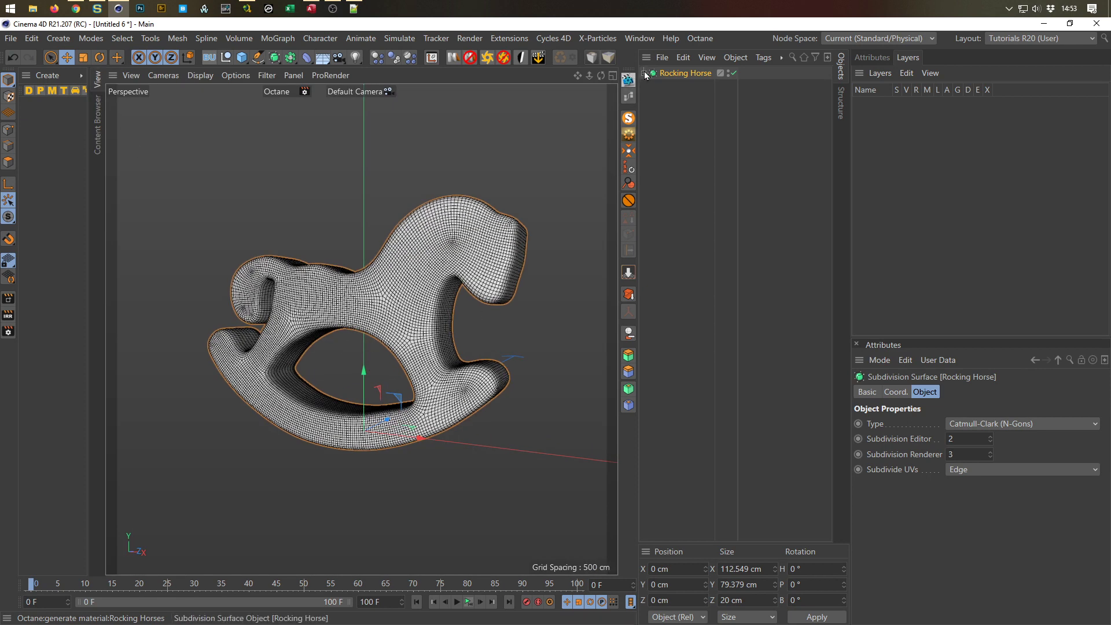
{"action": "left_click", "coordinate": [645, 73]}
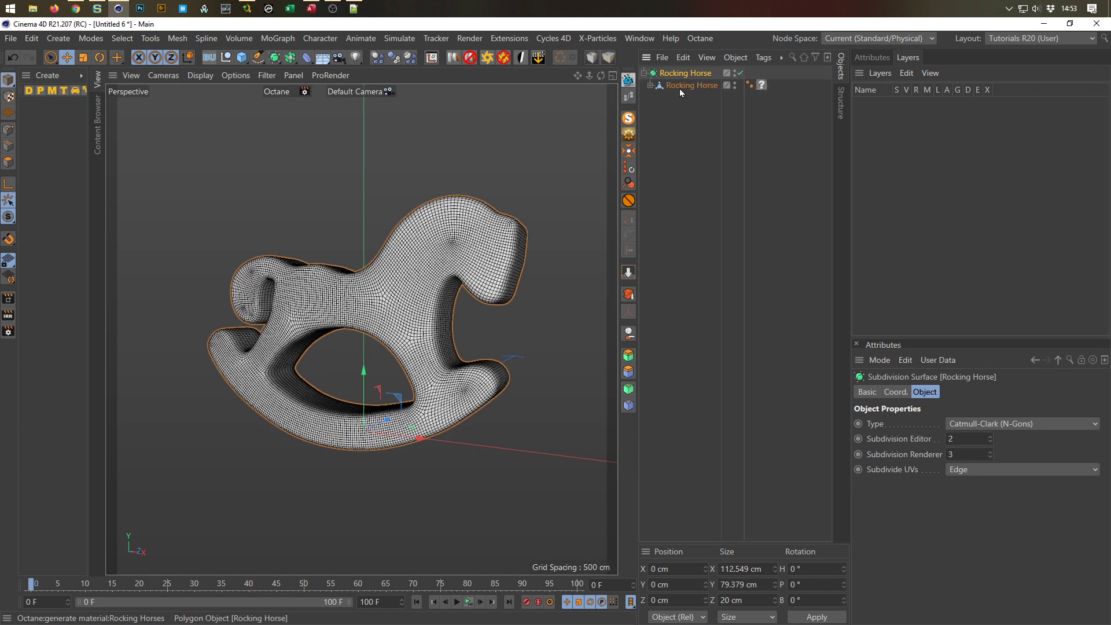
{"action": "left_click", "coordinate": [679, 86]}
{"action": "left_click", "coordinate": [755, 221]}
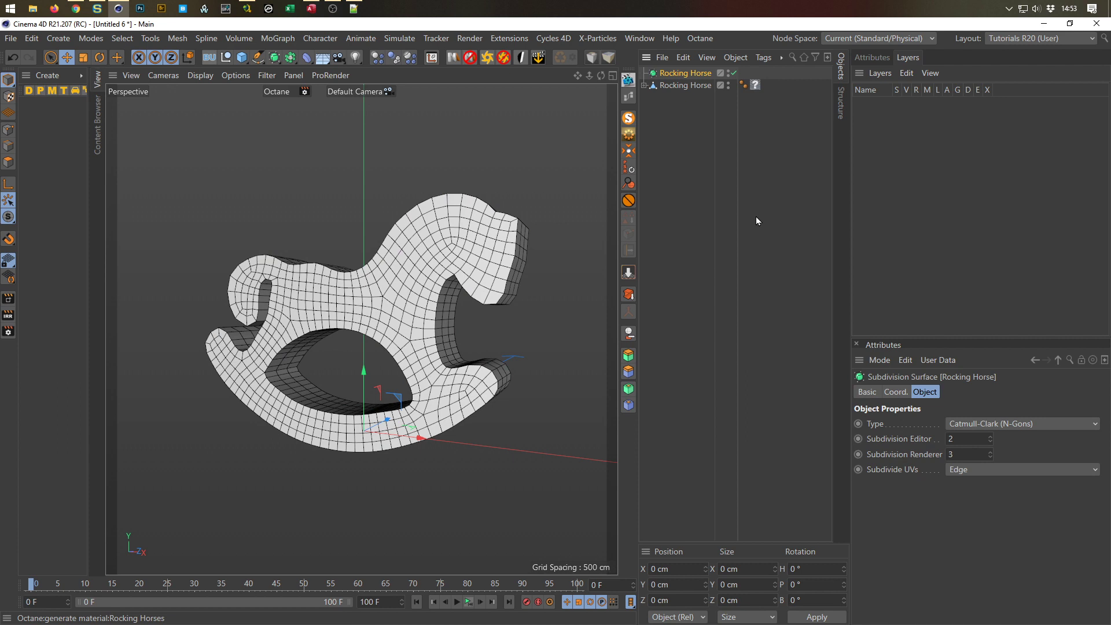
{"action": "key", "text": "Delete"}
{"action": "scroll", "coordinate": [436, 275], "scroll_direction": "down", "scroll_amount": 2}
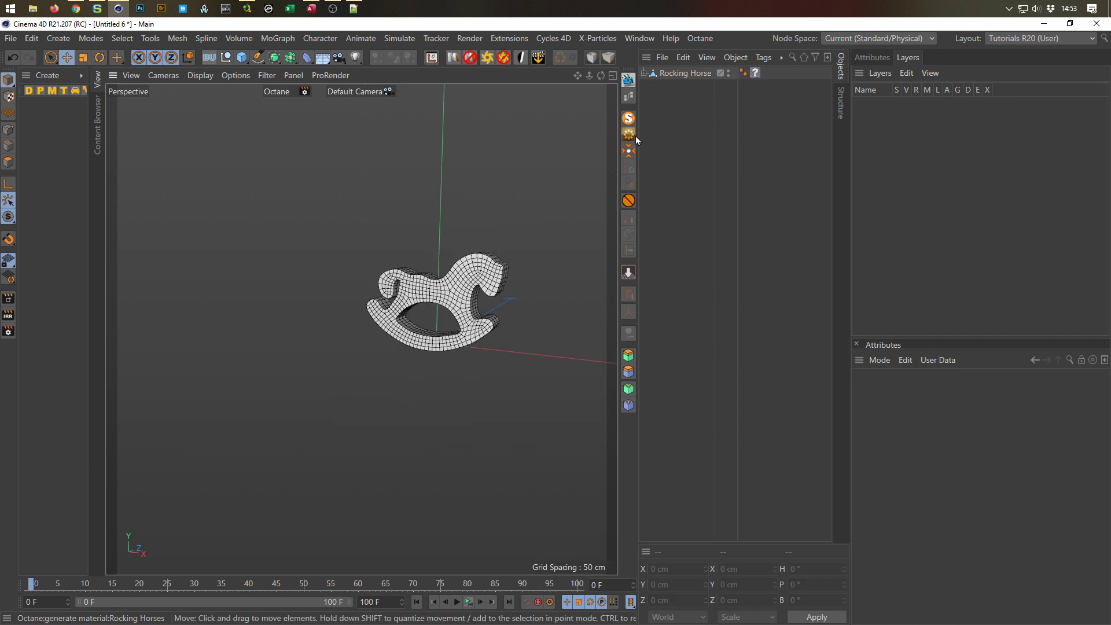
Step: Drop the Rocking Horse mesh to the ground so its lowest point sits at height 0
{"action": "left_click", "coordinate": [684, 74]}
{"action": "scroll", "coordinate": [463, 302], "scroll_direction": "up", "scroll_amount": 2}
{"action": "left_click_drag", "start_coordinate": [505, 288], "coordinate": [428, 466], "text": "alt"}
{"action": "middle_click", "coordinate": [428, 471]}
{"action": "middle_click", "coordinate": [428, 469]}
{"action": "scroll", "coordinate": [428, 400], "scroll_direction": "up", "scroll_amount": 5}
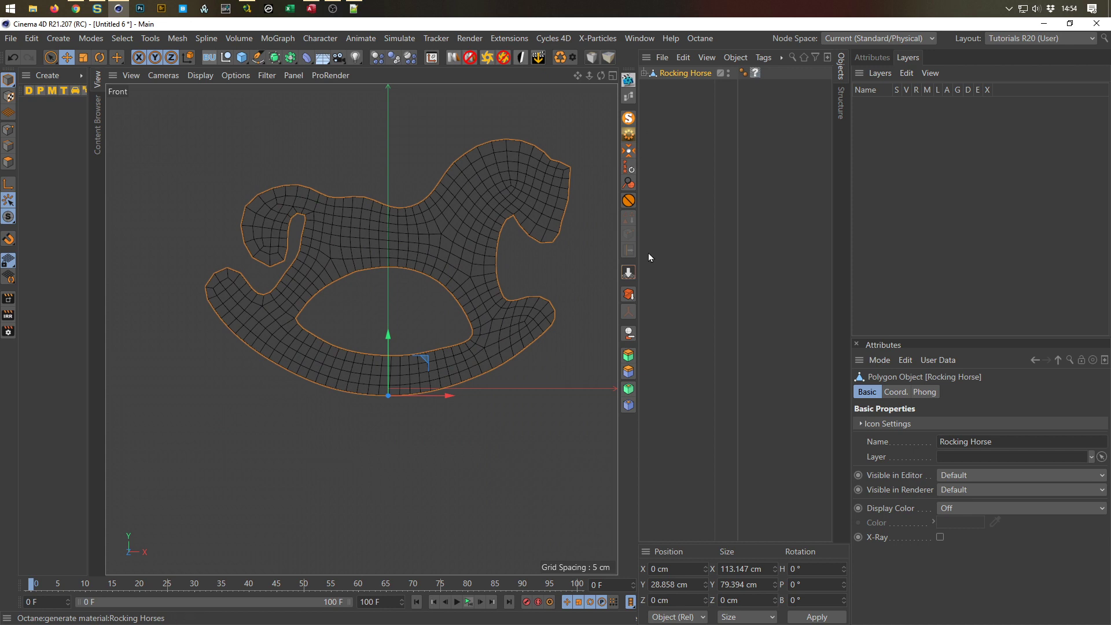
{"action": "left_click", "coordinate": [628, 273]}
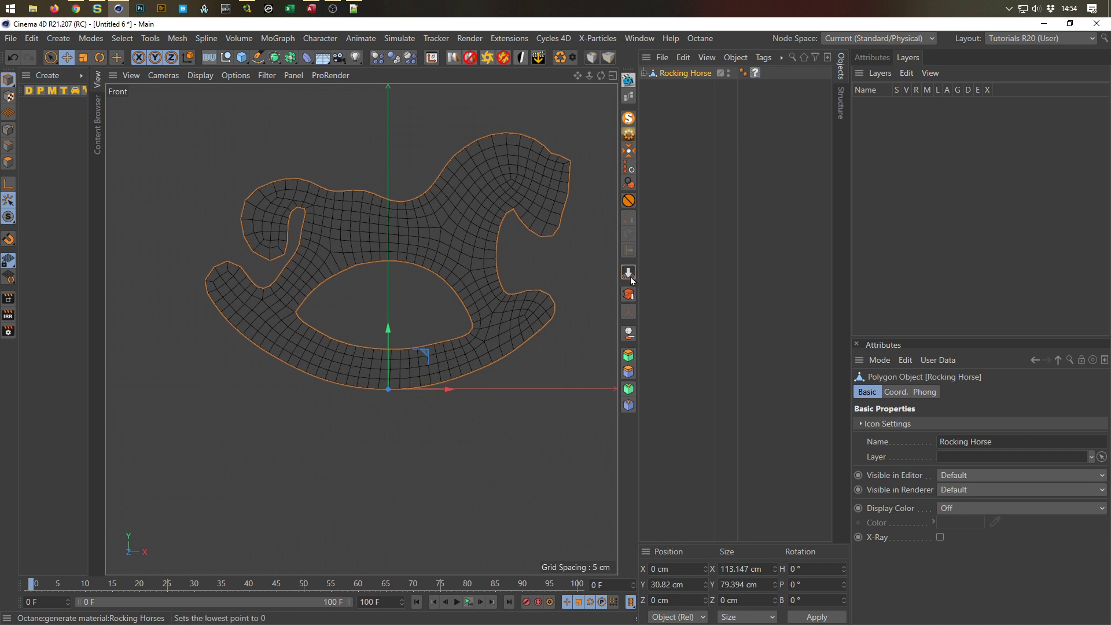
{"action": "middle_click", "coordinate": [385, 383]}
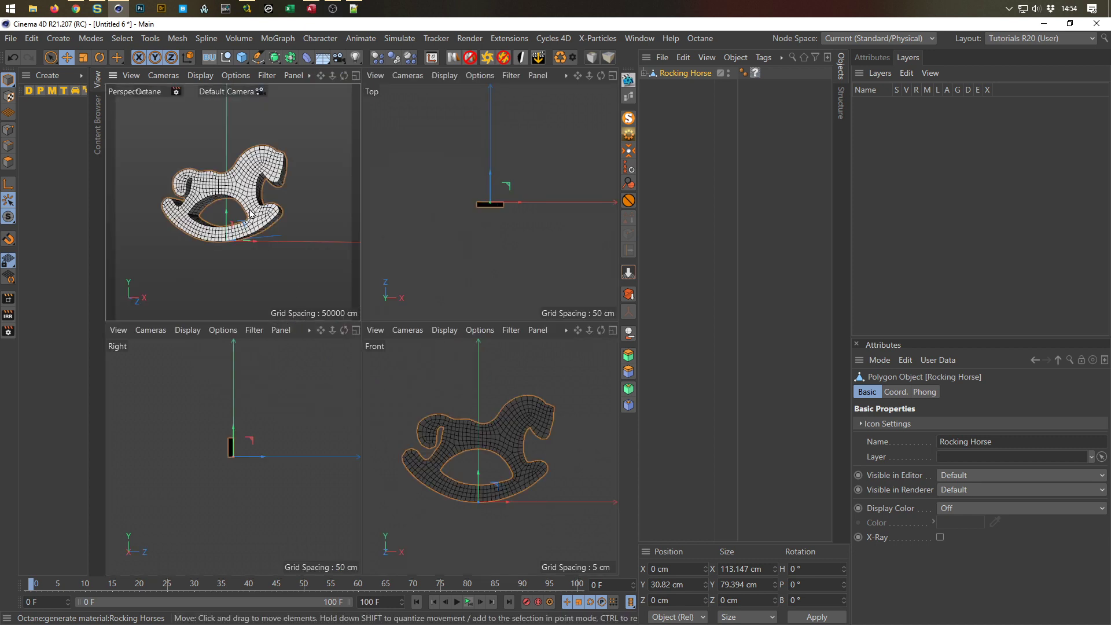
{"action": "middle_click", "coordinate": [301, 260]}
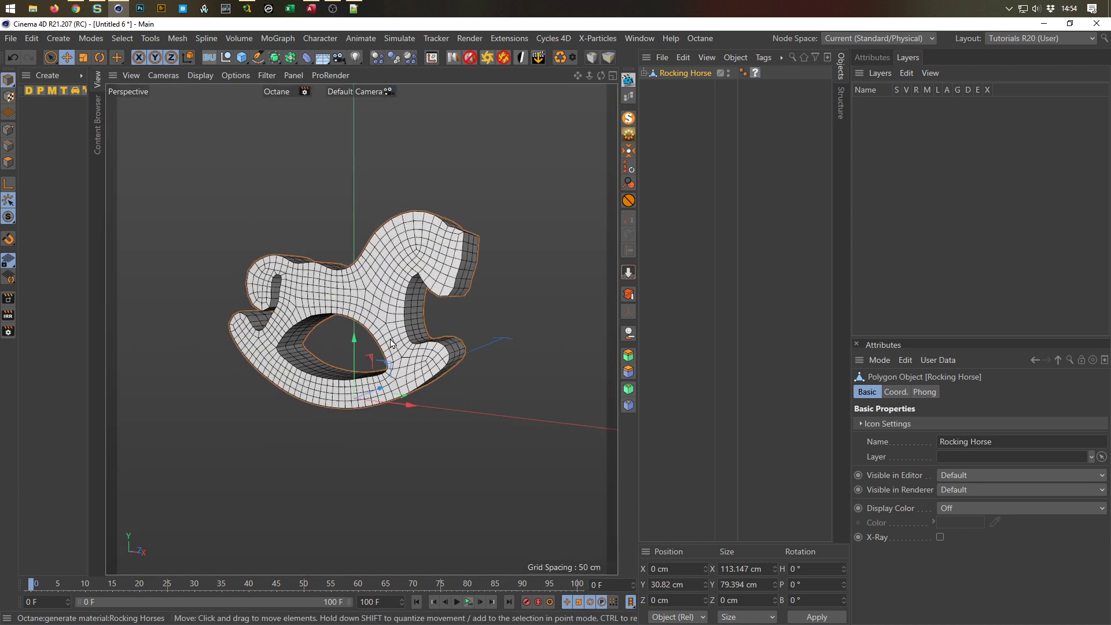
{"action": "left_click_drag", "start_coordinate": [391, 342], "coordinate": [576, 306], "text": "alt"}
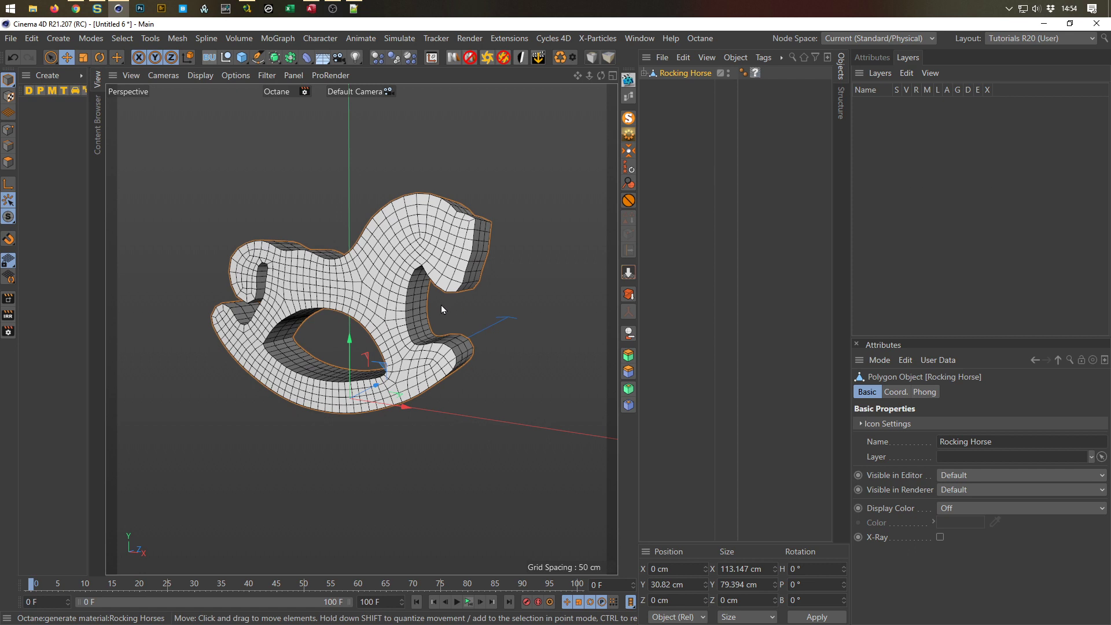
Step: Add a Disc primitive in the Front view, orient it to +Z and give it 50 rotation segments
{"action": "scroll", "coordinate": [441, 307], "scroll_direction": "down", "scroll_amount": 5}
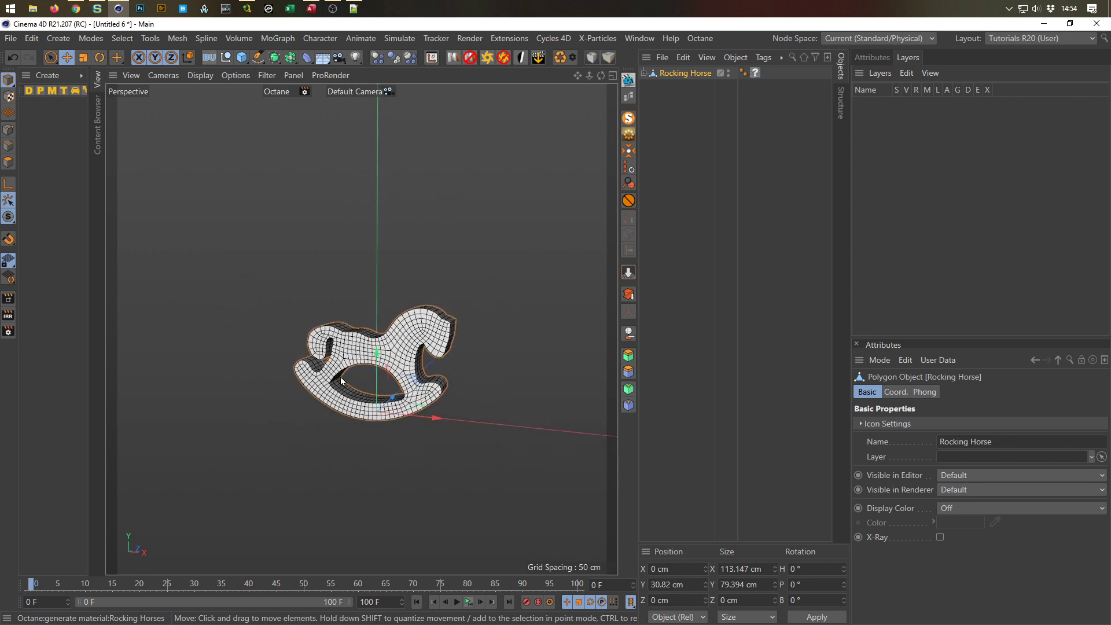
{"action": "middle_click", "coordinate": [341, 381]}
{"action": "middle_click", "coordinate": [418, 436]}
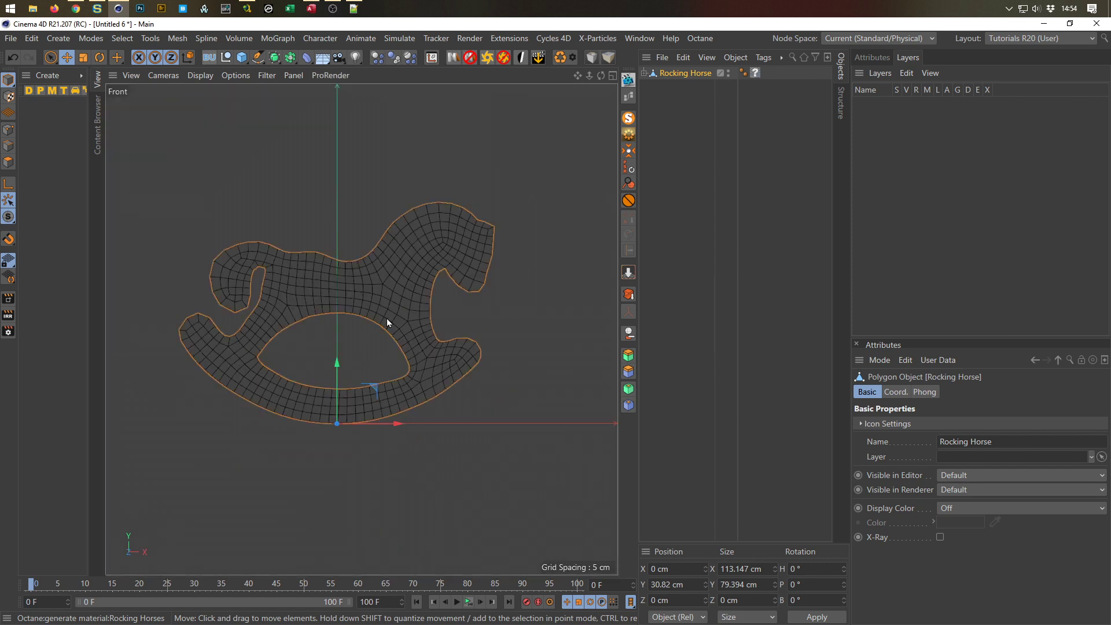
{"action": "scroll", "coordinate": [387, 318], "scroll_direction": "down", "scroll_amount": 3}
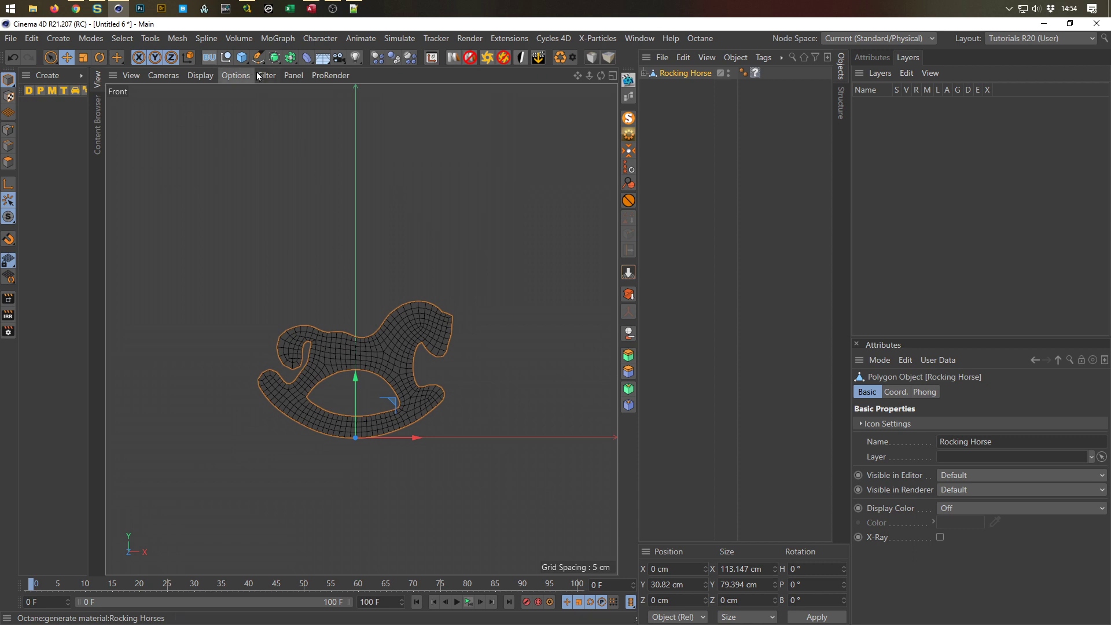
{"action": "left_click", "coordinate": [242, 59]}
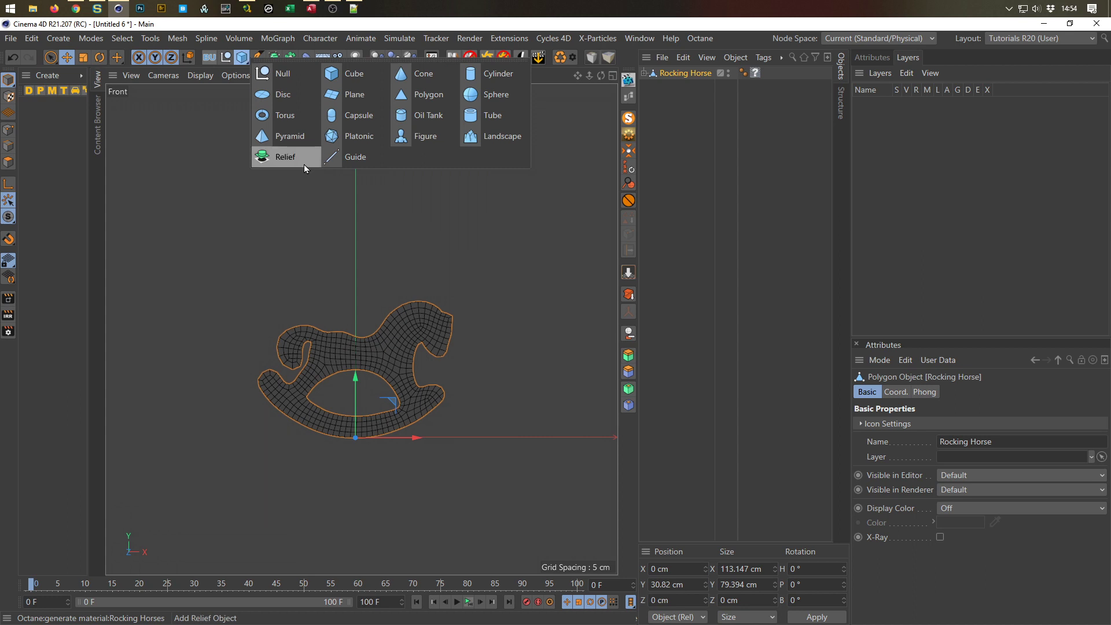
{"action": "left_click", "coordinate": [292, 96]}
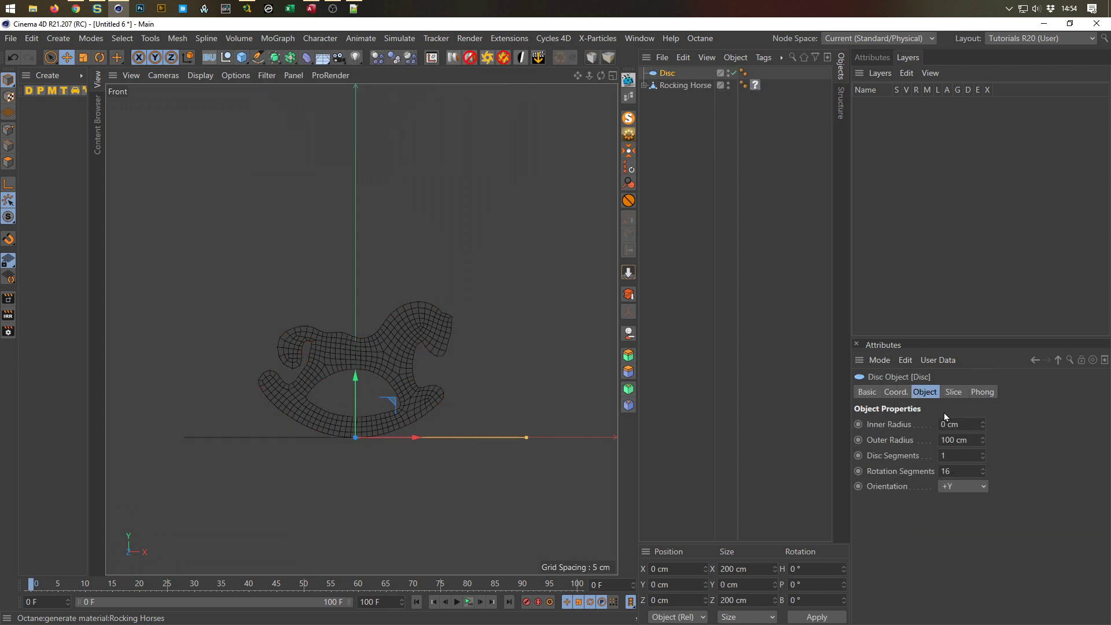
{"action": "left_click", "coordinate": [959, 487]}
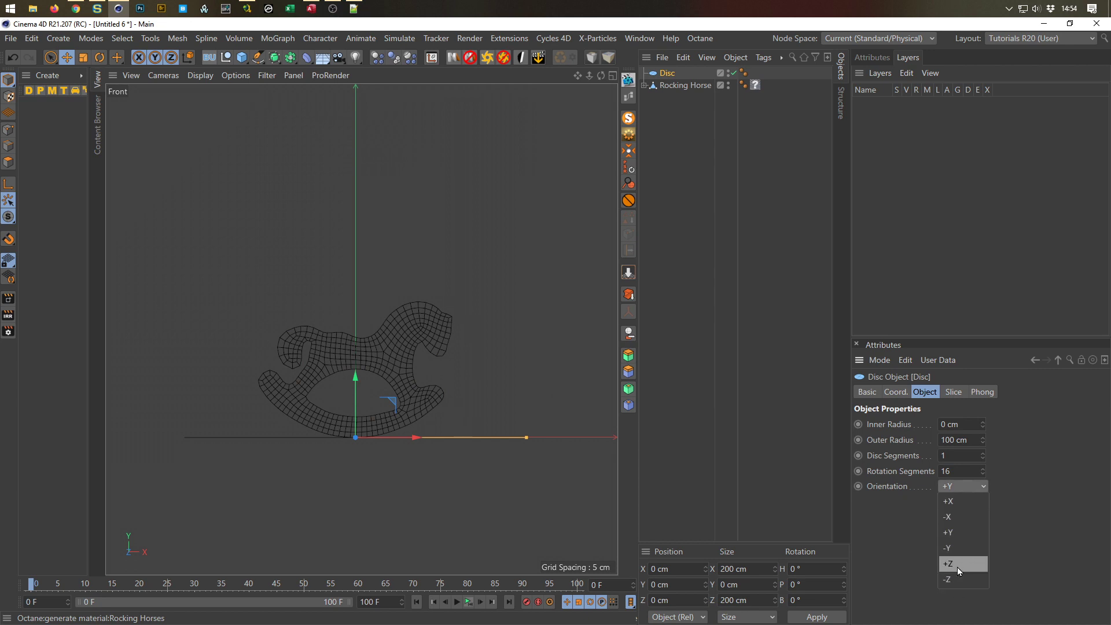
{"action": "left_click", "coordinate": [958, 563]}
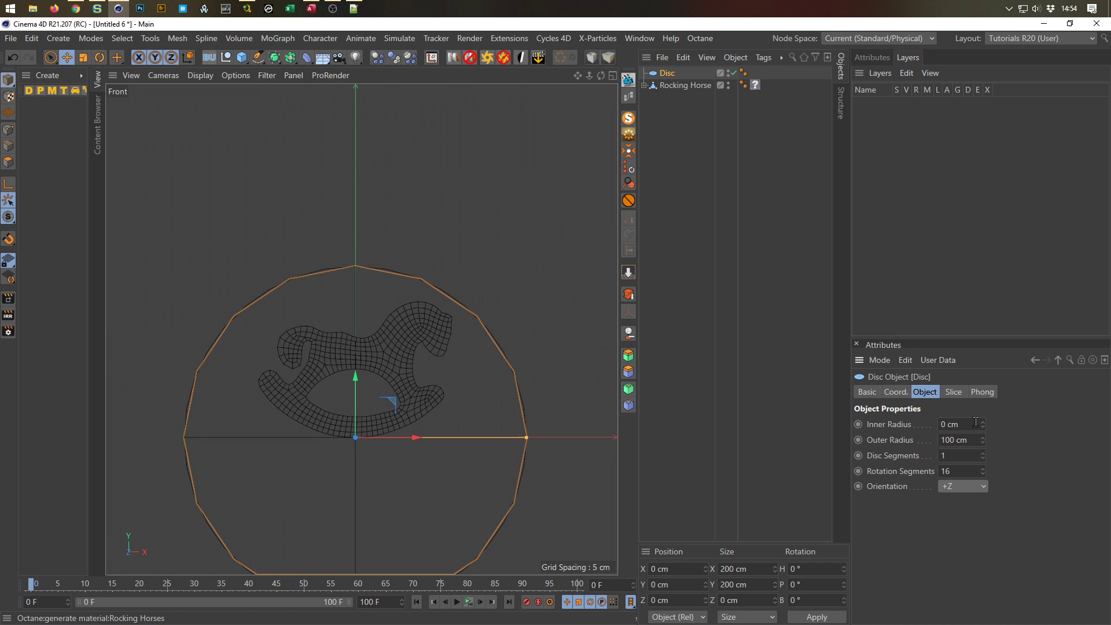
{"action": "left_click", "coordinate": [954, 470]}
{"action": "type", "text": "50"}
{"action": "key", "text": "Return"}
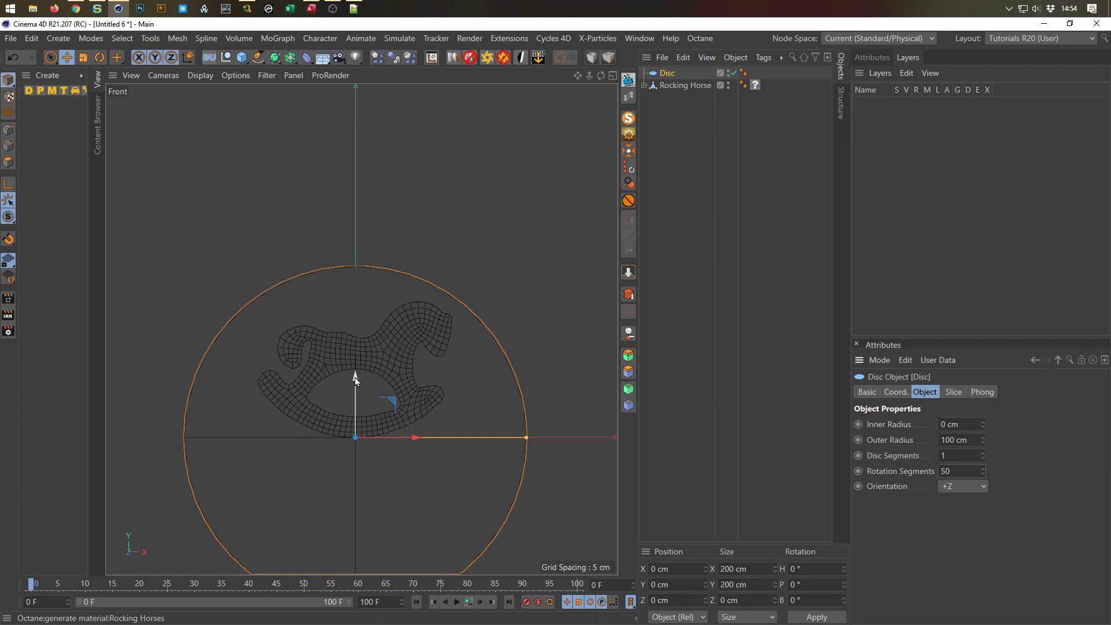
Step: Drop the disc to the ground, scale it down to about 156 cm across and drop it to height 0 again
{"action": "left_click", "coordinate": [628, 273]}
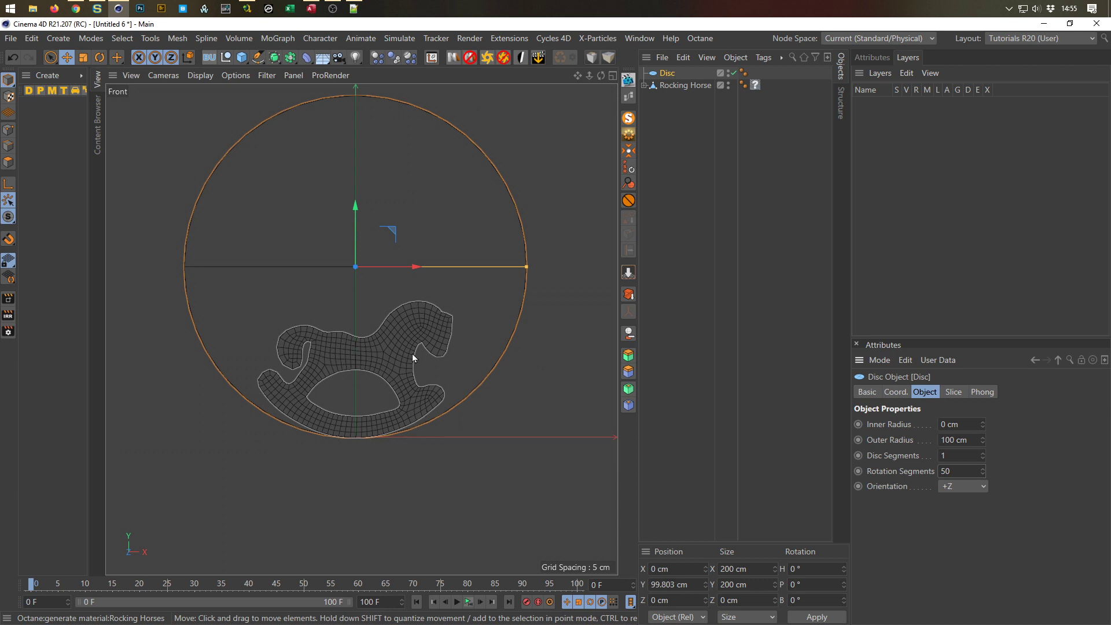
{"action": "key", "text": "t"}
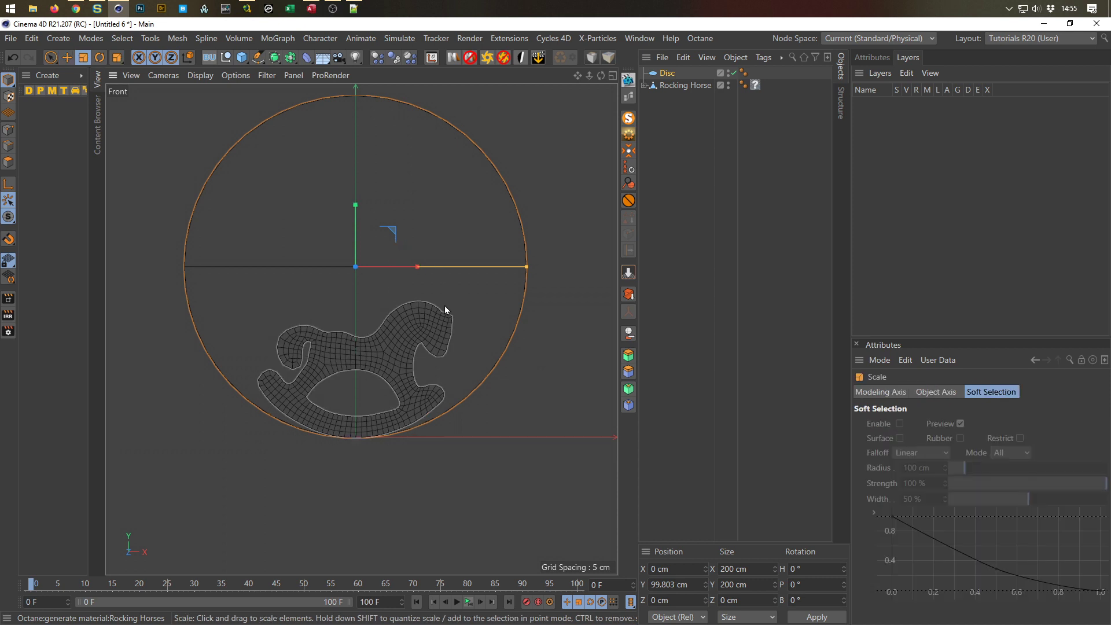
{"action": "left_click_drag", "start_coordinate": [514, 303], "coordinate": [412, 318]}
{"action": "left_click", "coordinate": [628, 271]}
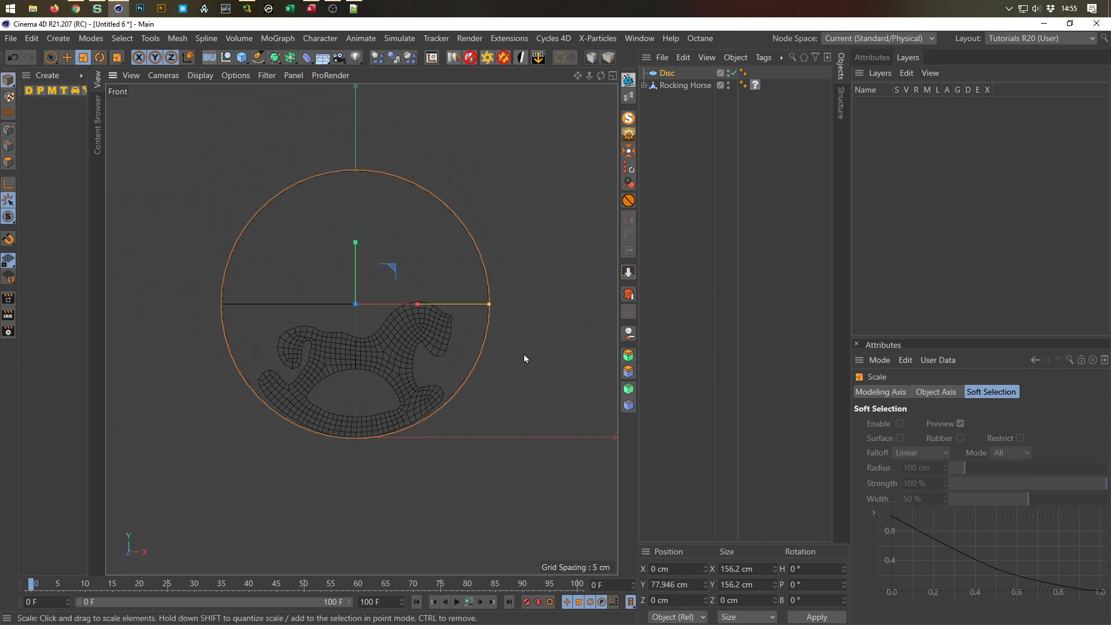
Step: Shrink the disc to about 140 cm across and rest its lowest point at height 0 to match the rocker curve
{"action": "left_click_drag", "start_coordinate": [523, 365], "coordinate": [508, 378]}
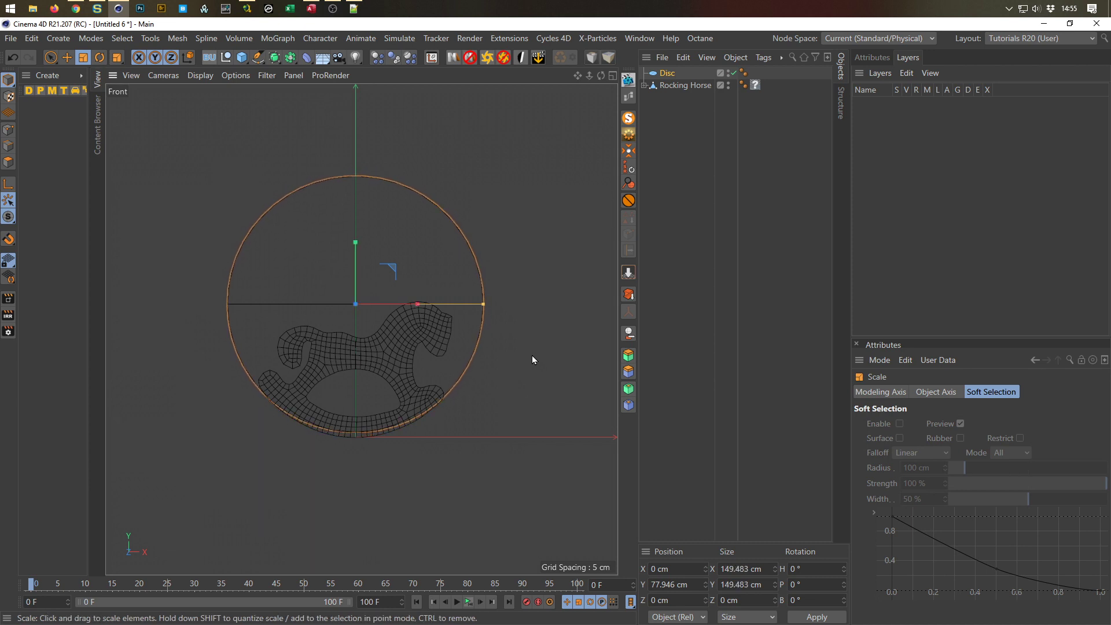
{"action": "left_click", "coordinate": [625, 277]}
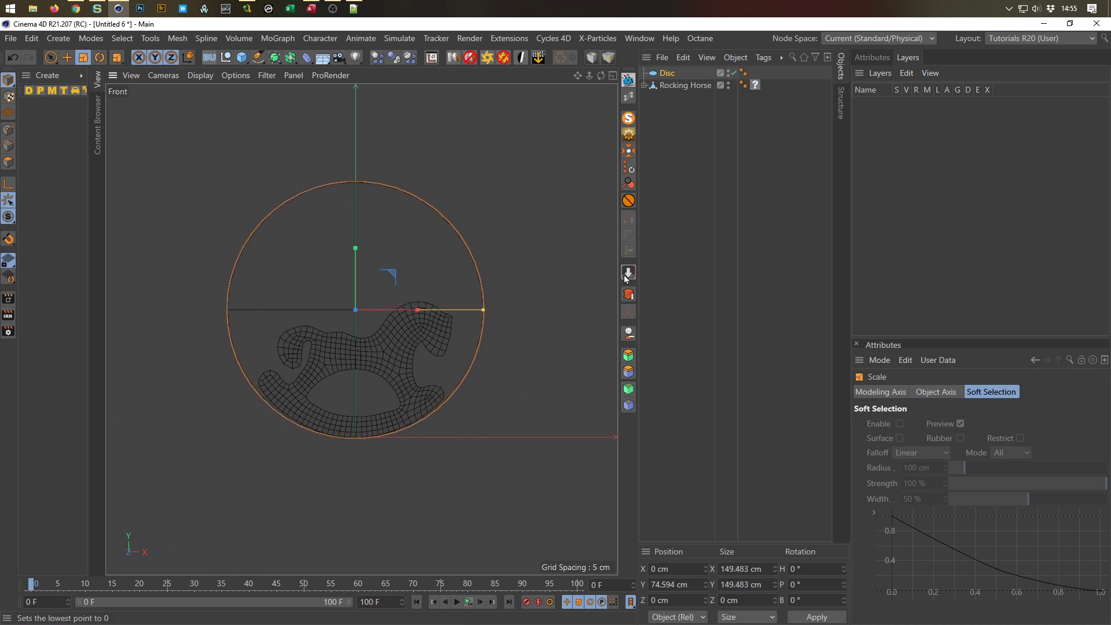
{"action": "left_click_drag", "start_coordinate": [568, 306], "coordinate": [542, 325]}
{"action": "left_click", "coordinate": [628, 272]}
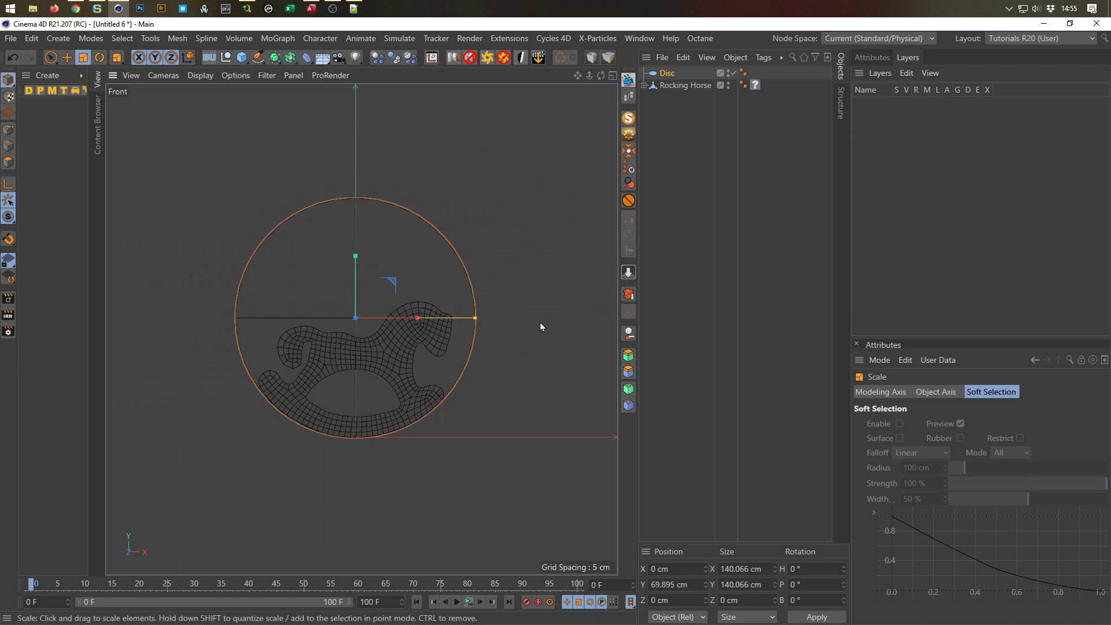
Step: Set the disc's outer radius to 70 cm
{"action": "scroll", "coordinate": [366, 402], "scroll_direction": "up", "scroll_amount": 4}
{"action": "scroll", "coordinate": [358, 408], "scroll_direction": "down", "scroll_amount": 1}
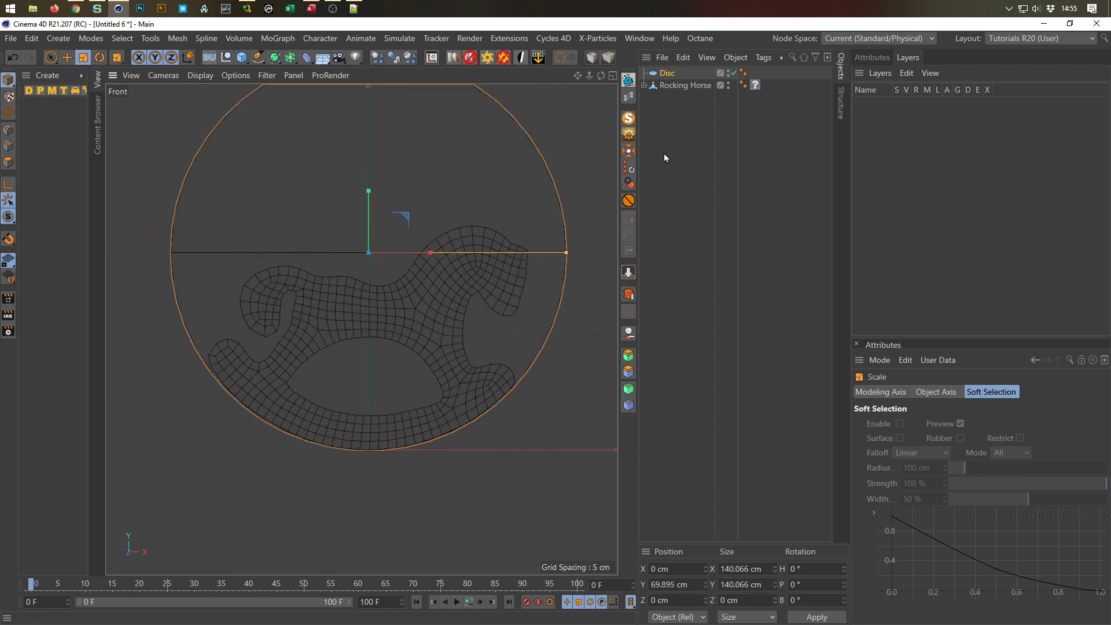
{"action": "left_click", "coordinate": [675, 75]}
{"action": "left_click", "coordinate": [878, 59]}
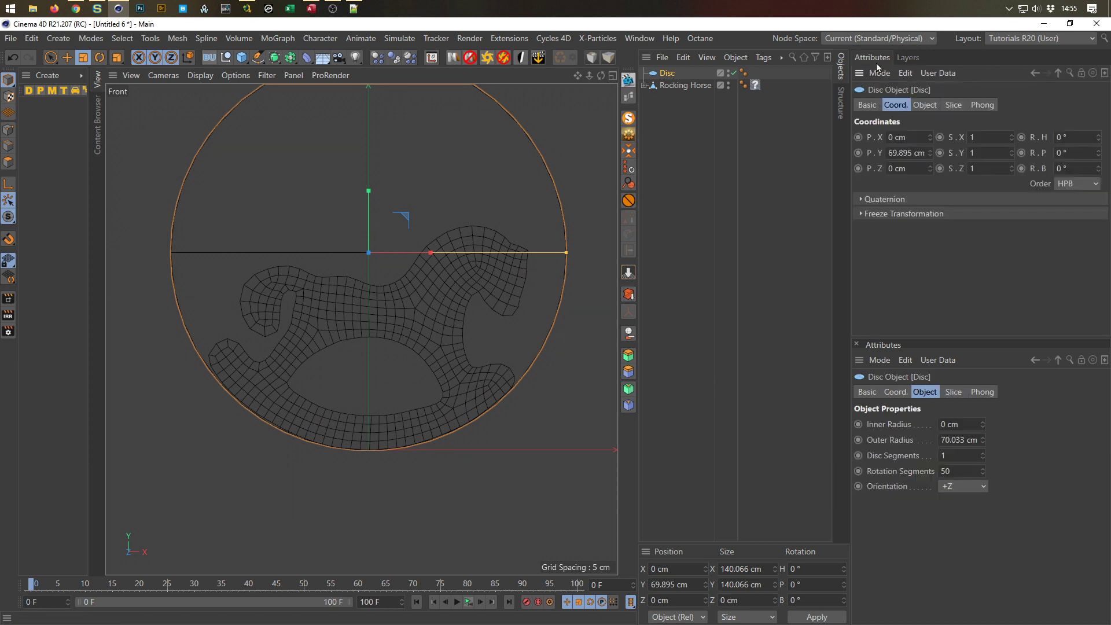
{"action": "left_click", "coordinate": [926, 105]}
{"action": "double_click", "coordinate": [952, 153]}
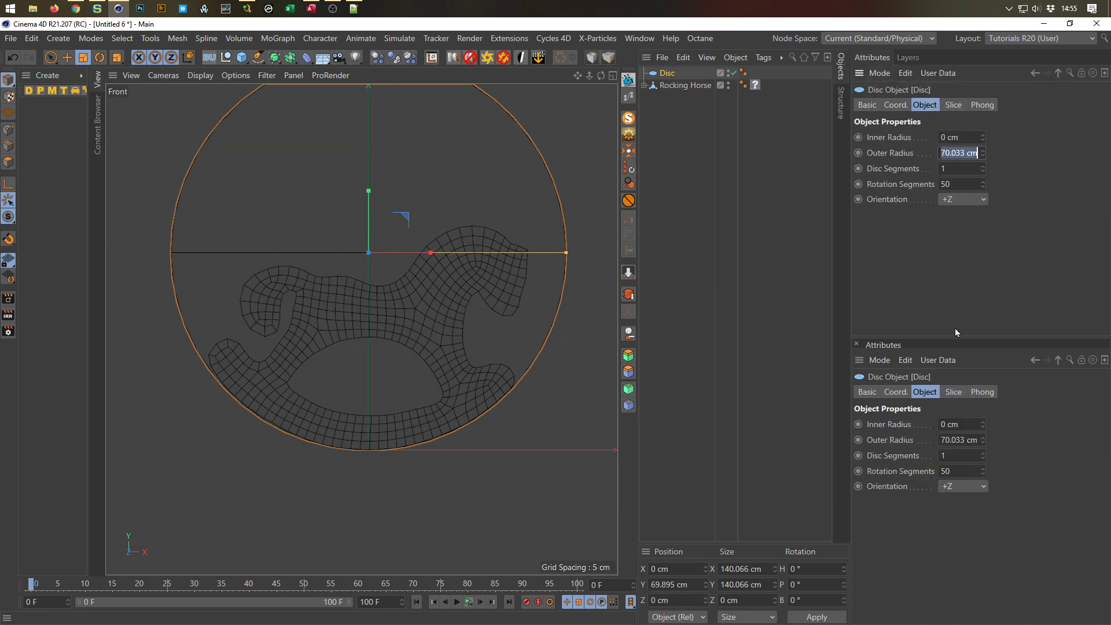
{"action": "type", "text": "70"}
{"action": "key", "text": "Return"}
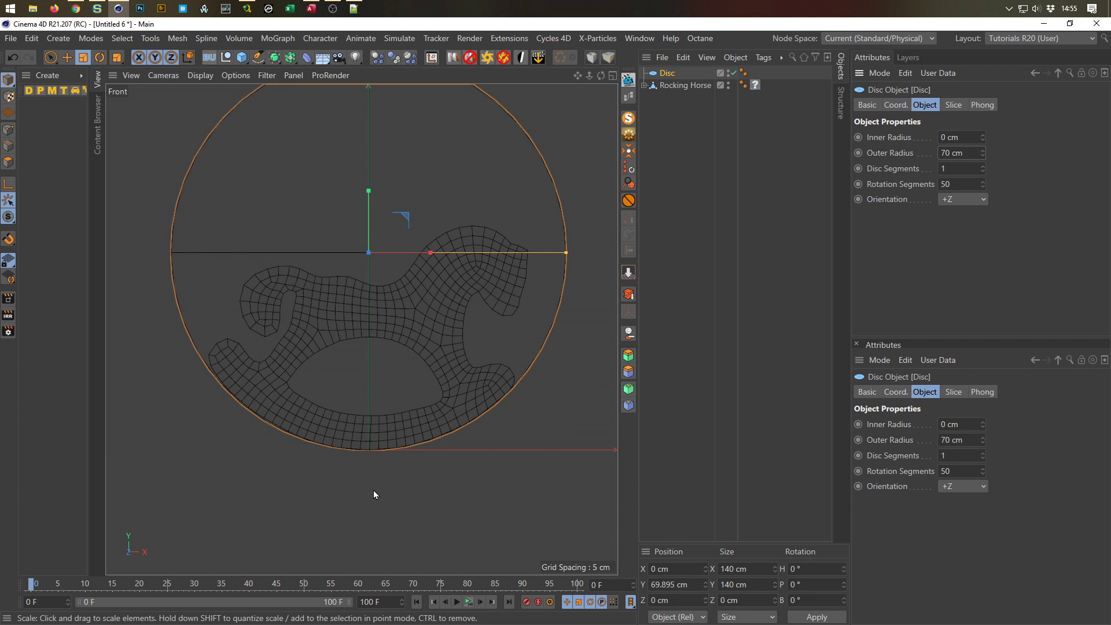
Step: Make the Rocking Horse mesh a child of the Disc and select the Disc
{"action": "middle_click_drag", "start_coordinate": [364, 471], "coordinate": [372, 485], "text": "alt"}
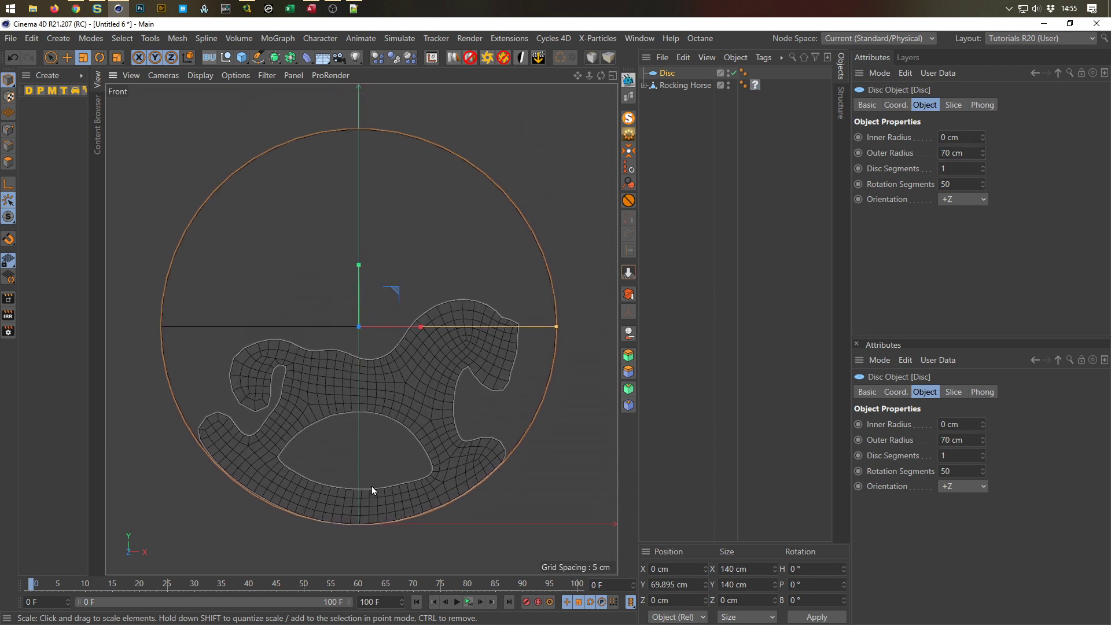
{"action": "left_click_drag", "start_coordinate": [670, 85], "coordinate": [669, 74]}
{"action": "left_click", "coordinate": [667, 74]}
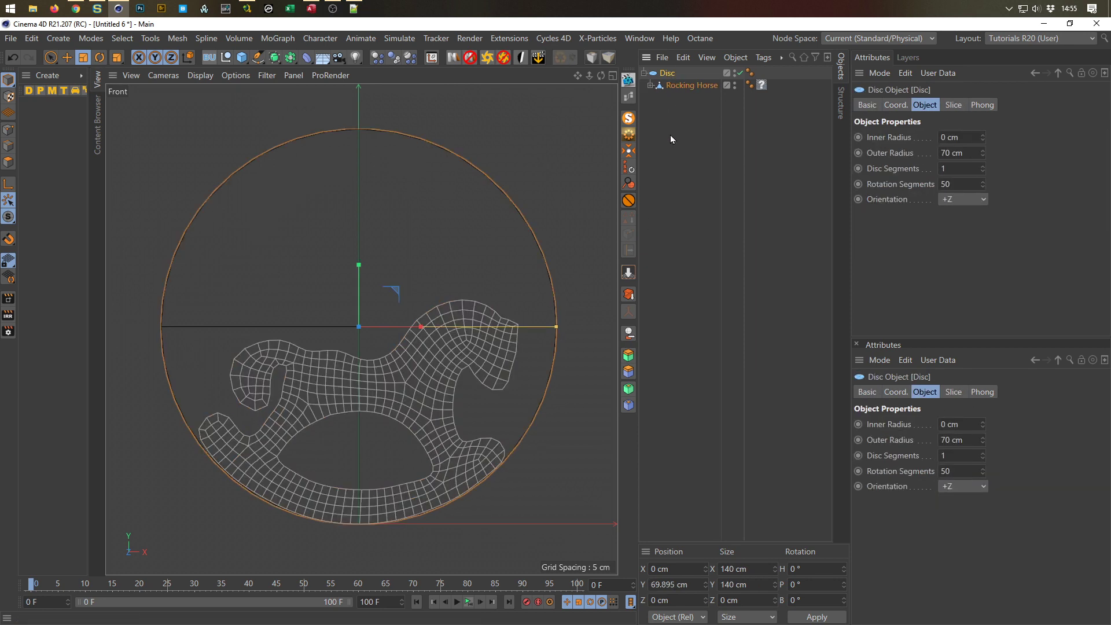
Step: Test-rotate the disc about its centre with the attached horse and undo the rotation
{"action": "key", "text": "r"}
{"action": "mouse_move", "coordinate": [382, 299]}
{"action": "left_mouse_down"}
{"action": "mouse_move", "coordinate": [389, 349]}
{"action": "mouse_move", "coordinate": [380, 310]}
{"action": "mouse_move", "coordinate": [354, 296]}
{"action": "mouse_move", "coordinate": [374, 333]}
{"action": "mouse_move", "coordinate": [346, 296]}
{"action": "mouse_move", "coordinate": [375, 325]}
{"action": "mouse_move", "coordinate": [373, 307]}
{"action": "mouse_move", "coordinate": [371, 317]}
{"action": "left_mouse_up"}
{"action": "key", "text": "ctrl+z"}
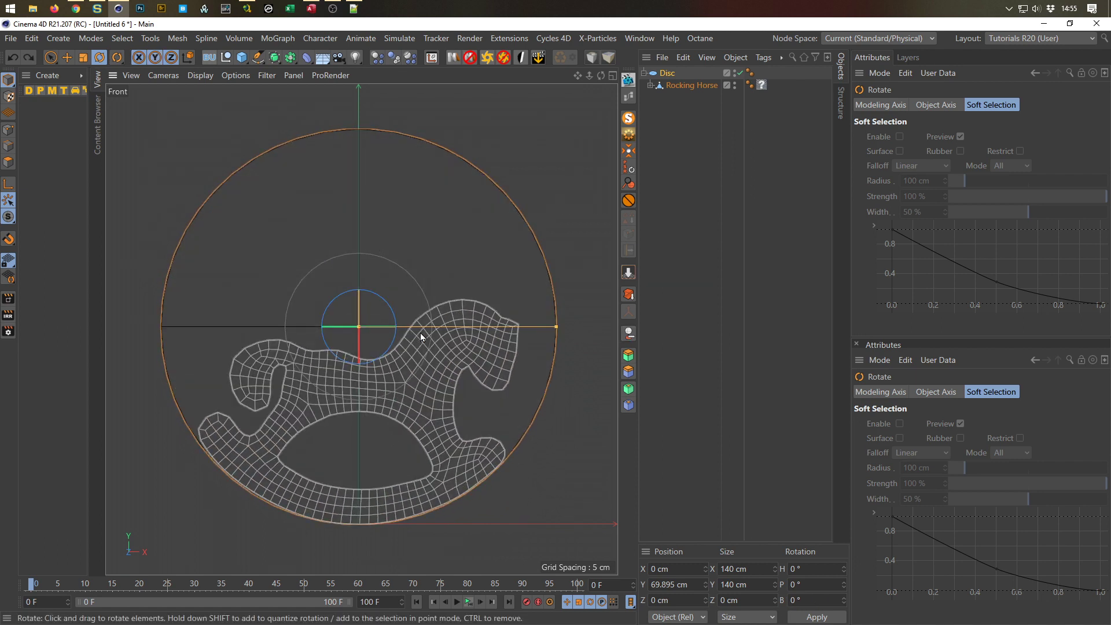
{"action": "scroll", "coordinate": [415, 360], "scroll_direction": "down", "scroll_amount": 3}
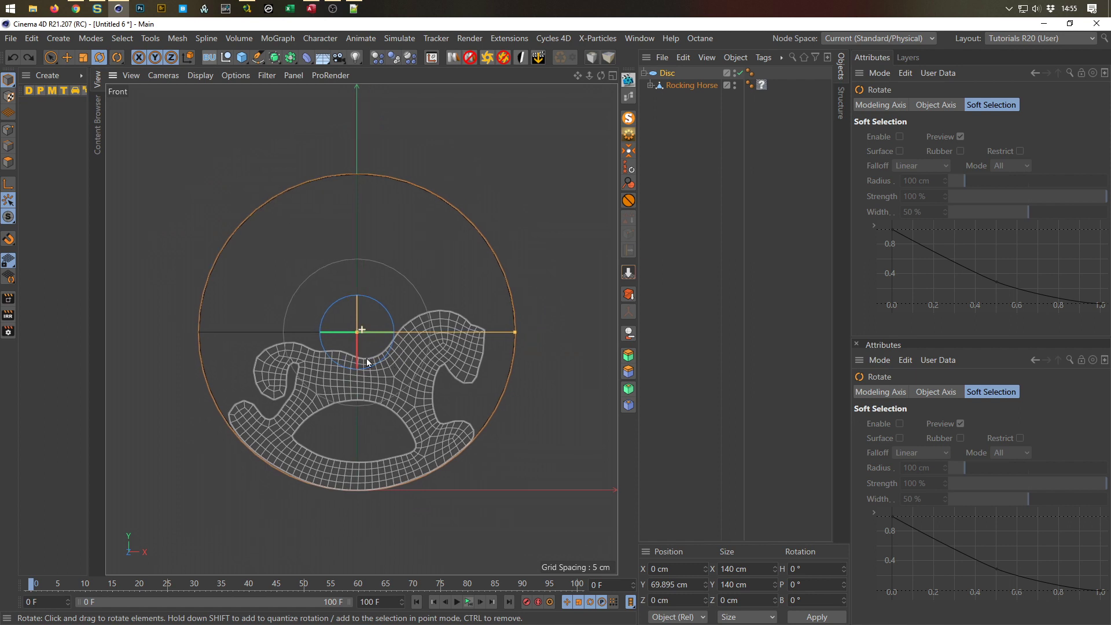
{"action": "scroll", "coordinate": [345, 359], "scroll_direction": "up", "scroll_amount": 2}
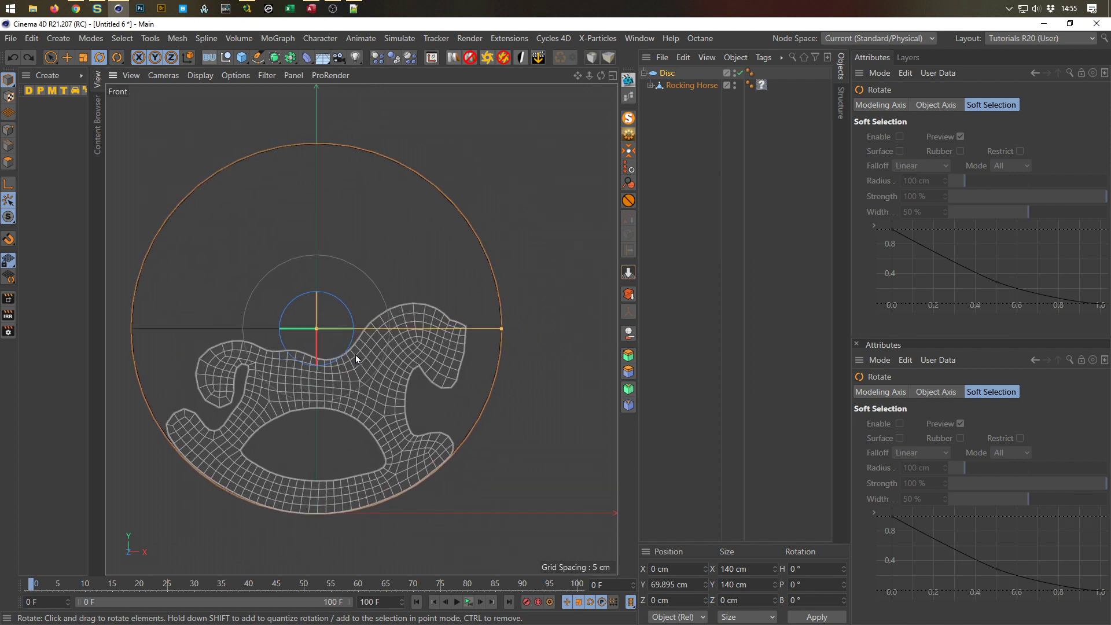
{"action": "scroll", "coordinate": [355, 355], "scroll_direction": "down", "scroll_amount": 3}
{"action": "scroll", "coordinate": [355, 362], "scroll_direction": "up", "scroll_amount": 1}
{"action": "scroll", "coordinate": [354, 369], "scroll_direction": "down", "scroll_amount": 1}
{"action": "scroll", "coordinate": [354, 368], "scroll_direction": "up", "scroll_amount": 2}
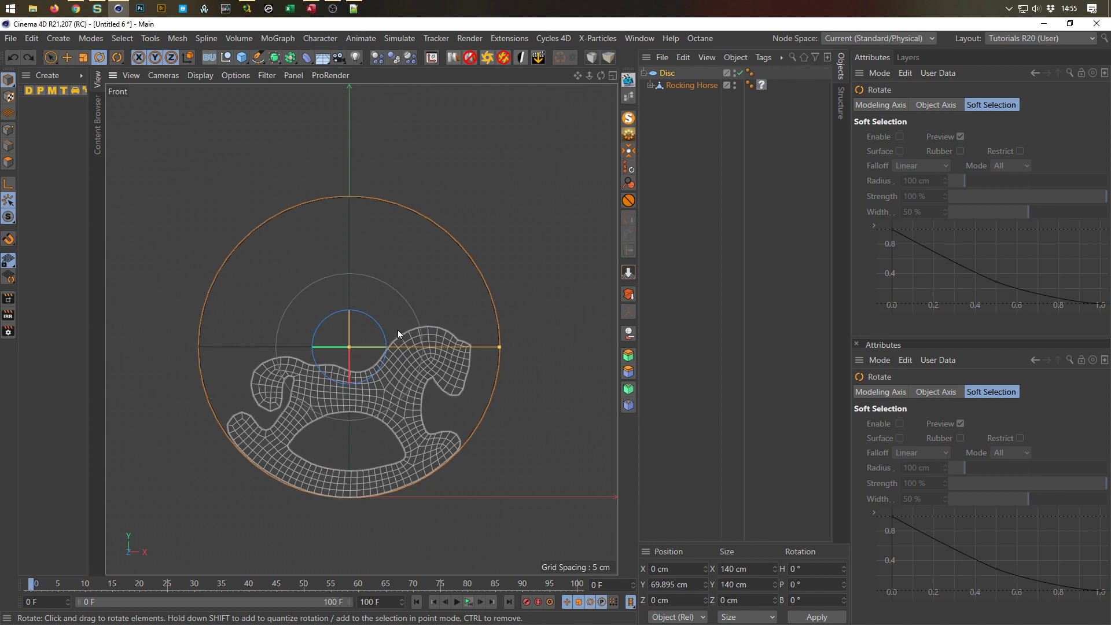
Step: Switch the Front view to Gouraud Shading (Lines) so the disc's segment lines are displayed
{"action": "left_click", "coordinate": [668, 73]}
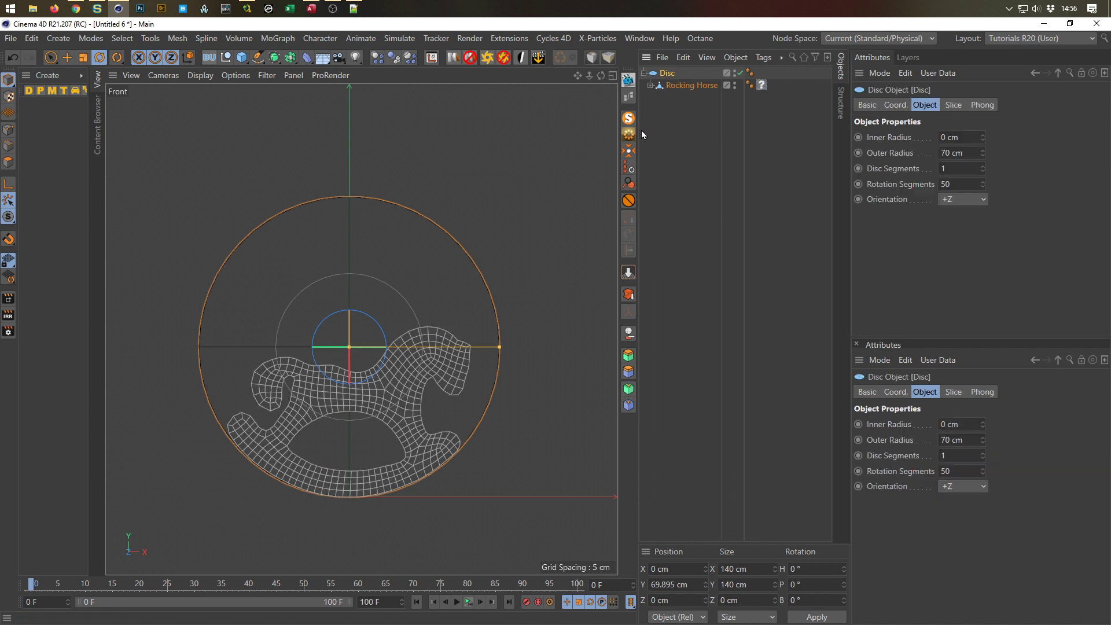
{"action": "key", "text": "n"}
{"action": "key", "text": "b"}
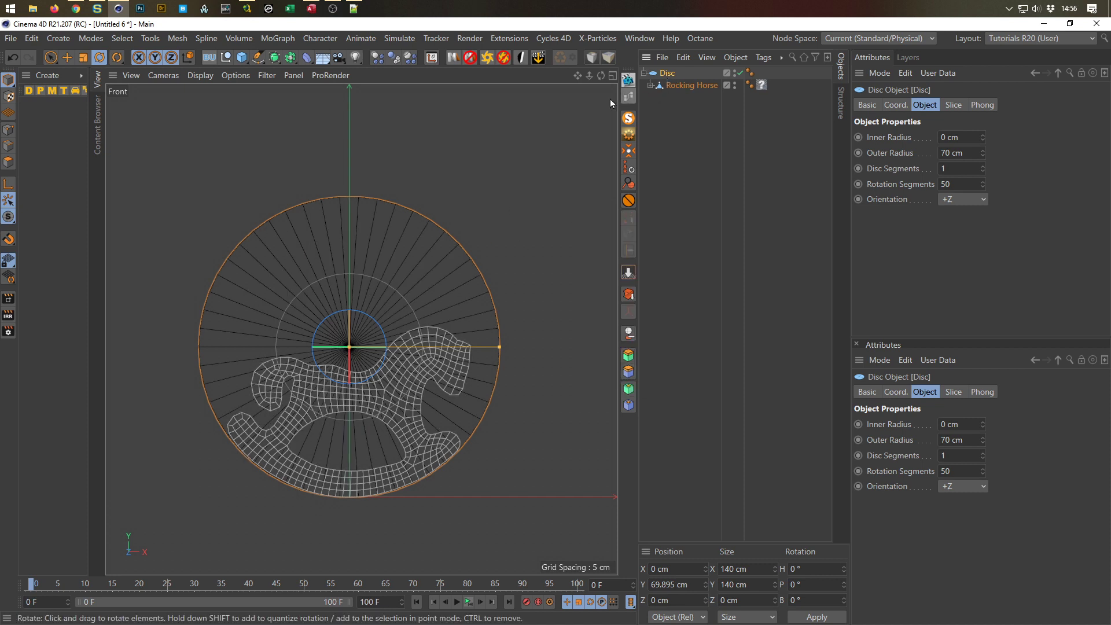
Step: Test-move the disc about 36 cm along X with the attached horse and undo the move
{"action": "key", "text": "e"}
{"action": "left_click_drag", "start_coordinate": [406, 346], "coordinate": [483, 354]}
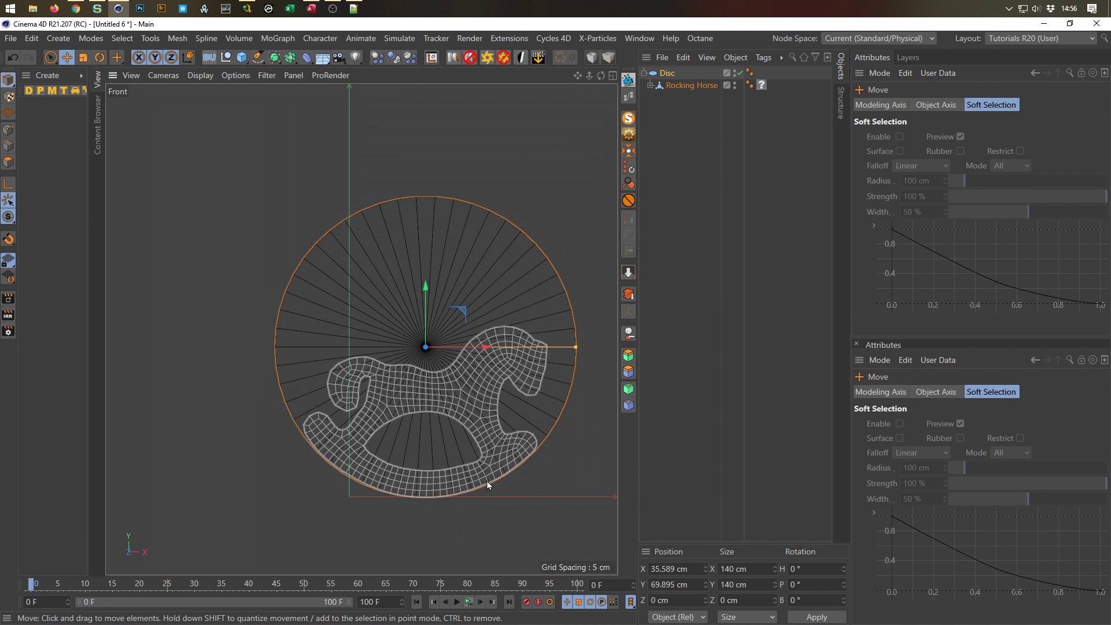
{"action": "key", "text": "ctrl+z"}
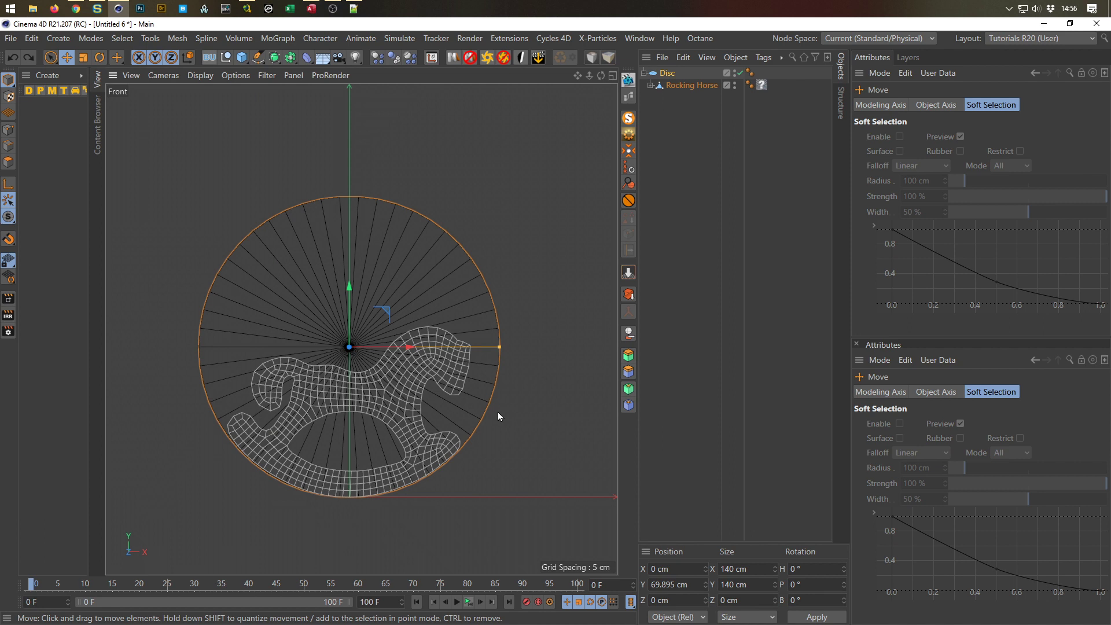
Step: Add an XPresso programming tag to the Disc
{"action": "left_click", "coordinate": [668, 74]}
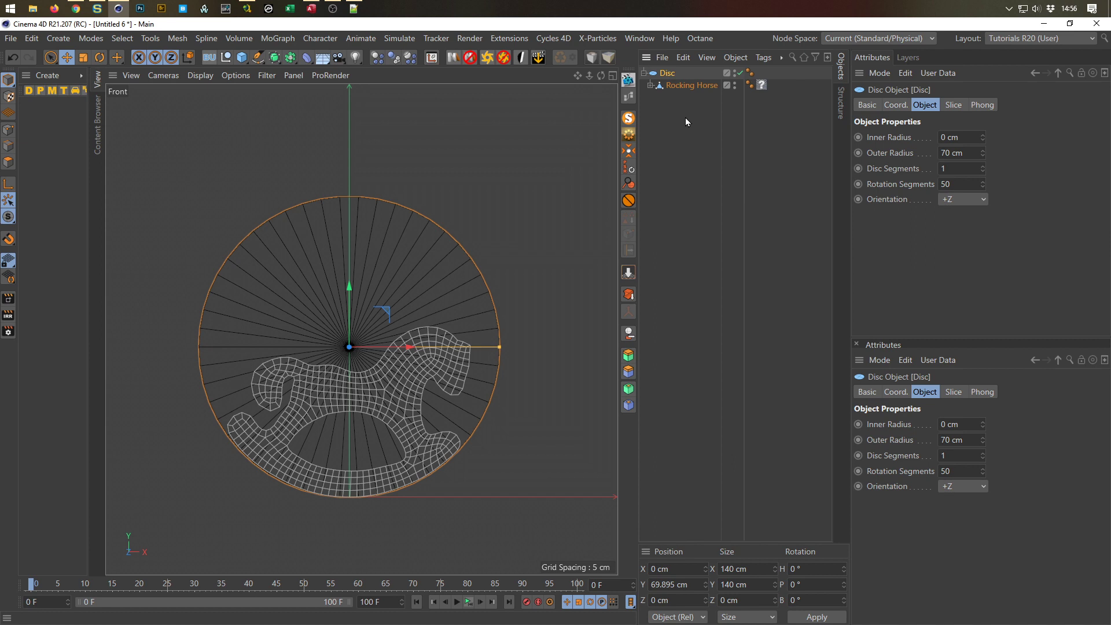
{"action": "right_click", "coordinate": [668, 74]}
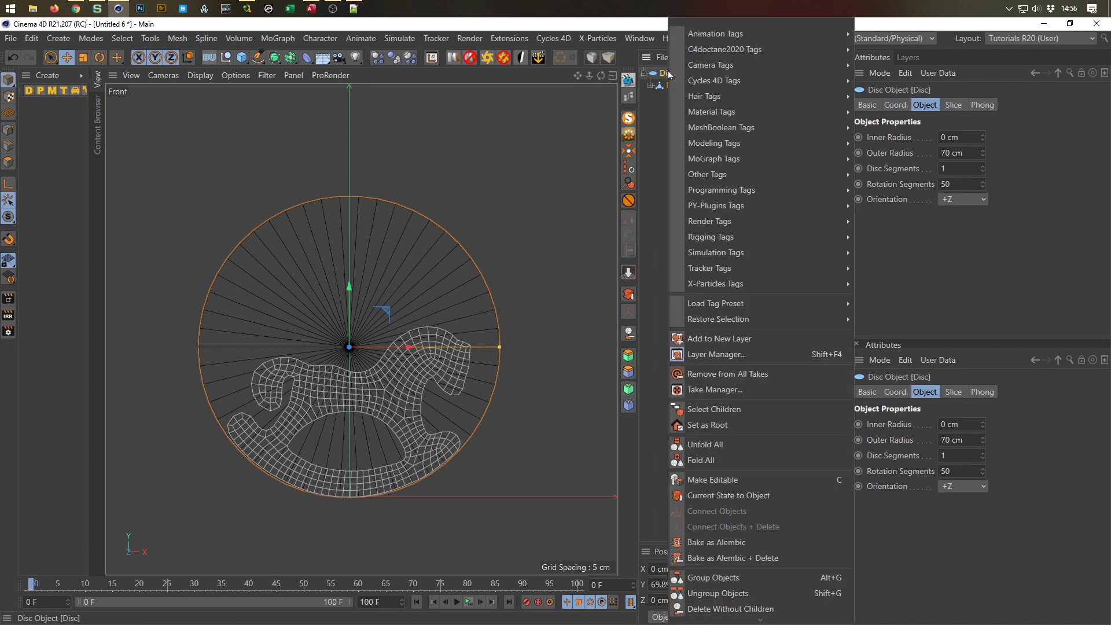
{"action": "mouse_move", "coordinate": [784, 190]}
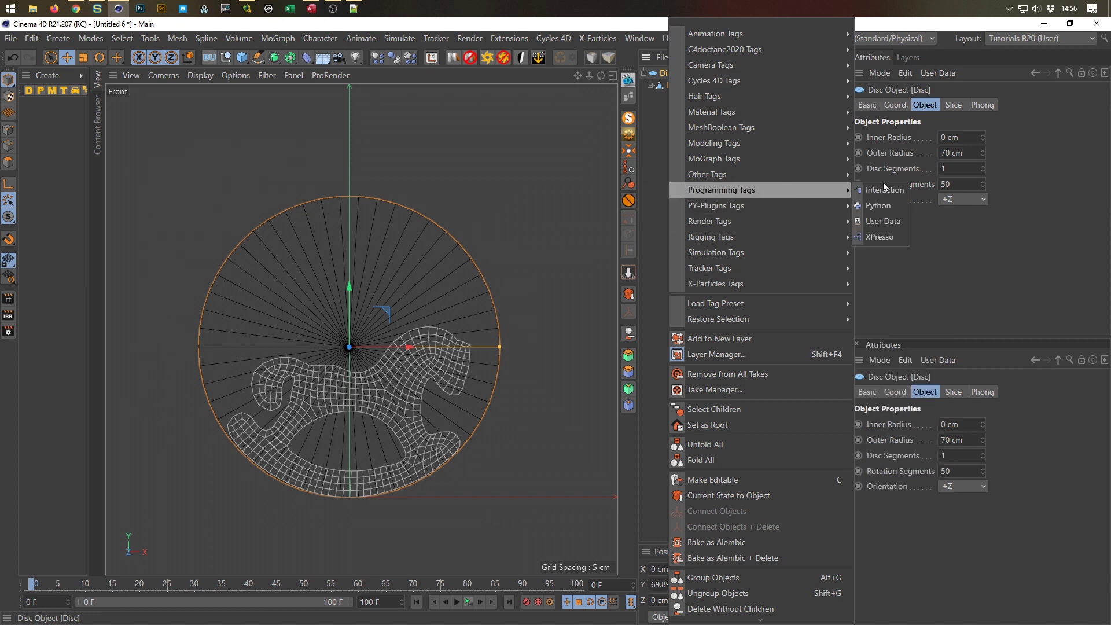
{"action": "left_click", "coordinate": [879, 237]}
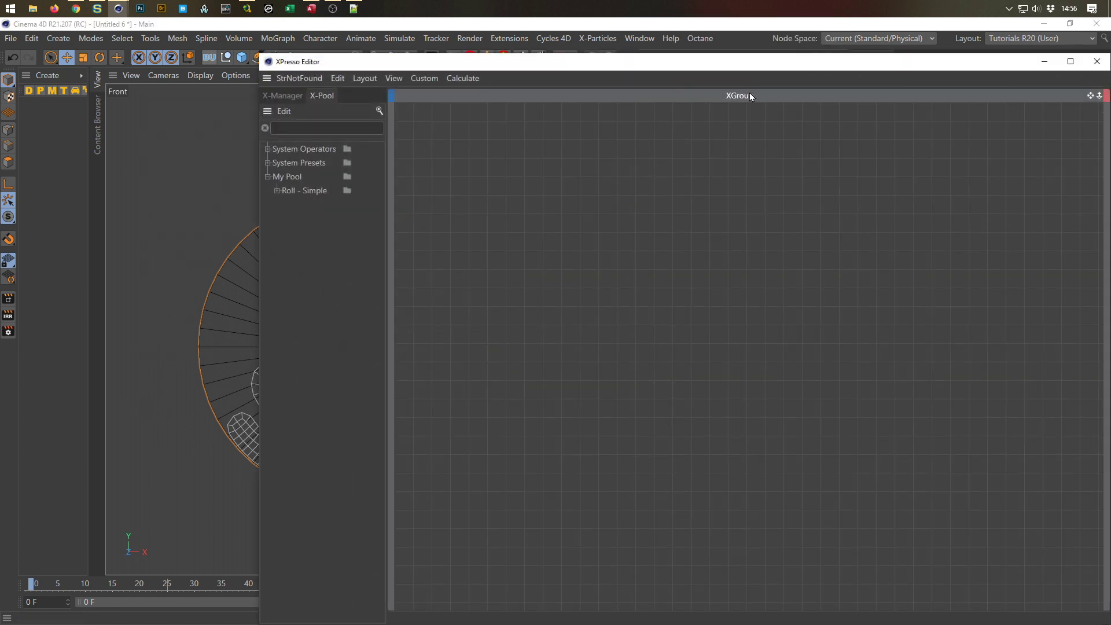
Step: Shrink and reposition the XPresso Editor window so the viewport and the object hierarchy remain accessible
{"action": "left_click_drag", "start_coordinate": [704, 68], "coordinate": [633, 38]}
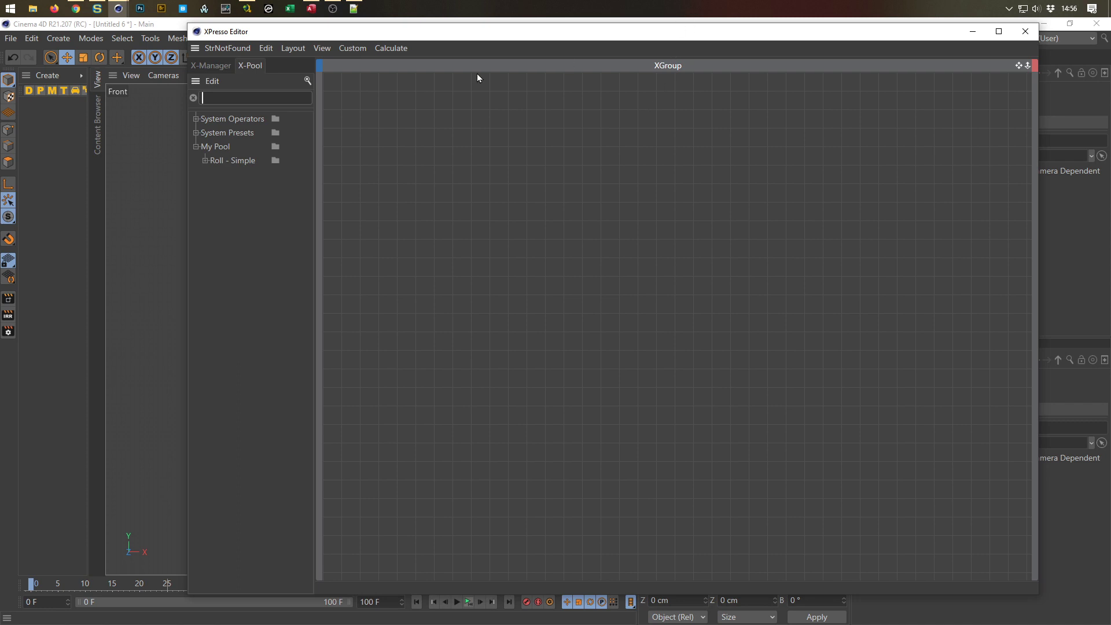
{"action": "left_click_drag", "start_coordinate": [189, 24], "coordinate": [388, 230]}
{"action": "left_click_drag", "start_coordinate": [604, 238], "coordinate": [536, 163]}
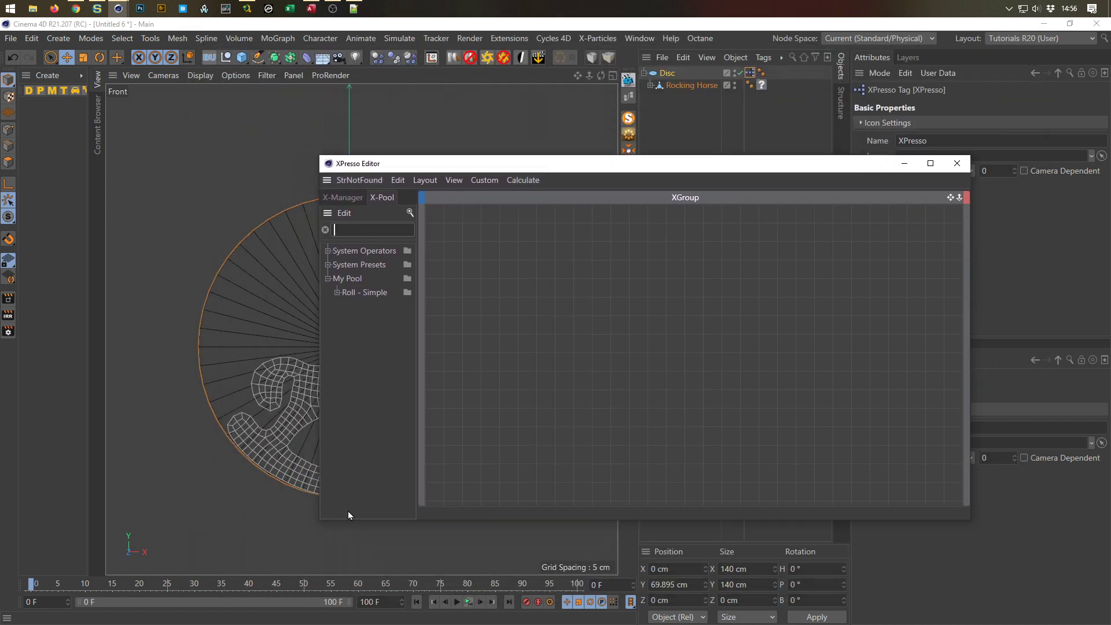
{"action": "left_click_drag", "start_coordinate": [322, 515], "coordinate": [380, 548]}
{"action": "left_click_drag", "start_coordinate": [683, 168], "coordinate": [752, 264]}
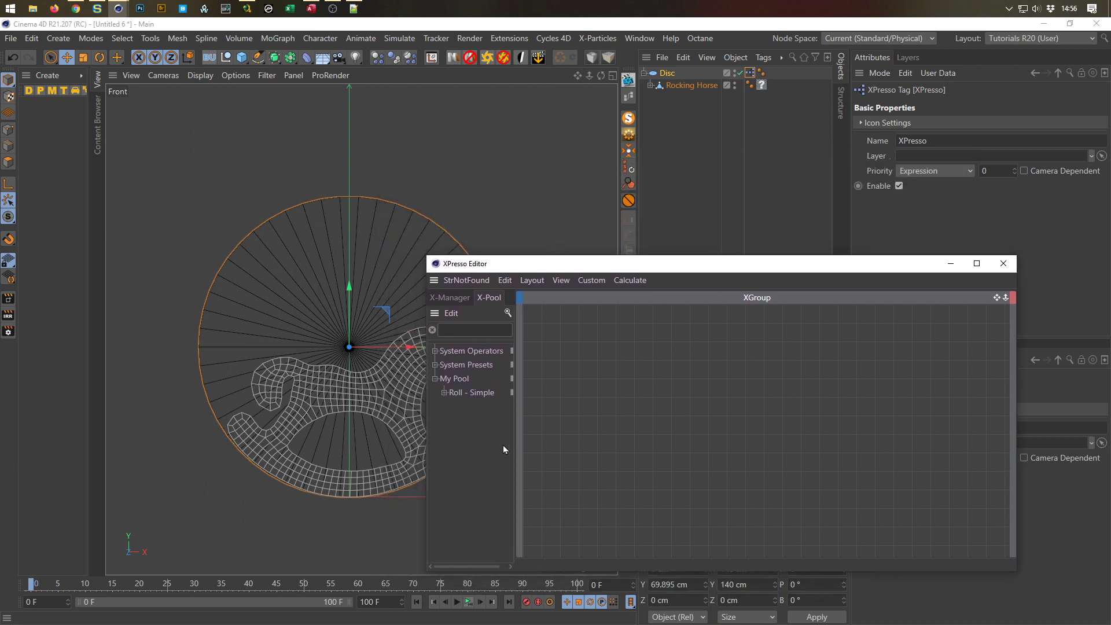
Step: Place the Roll - Simple preset from My Pool in the XGroup
{"action": "left_click_drag", "start_coordinate": [470, 394], "coordinate": [755, 418]}
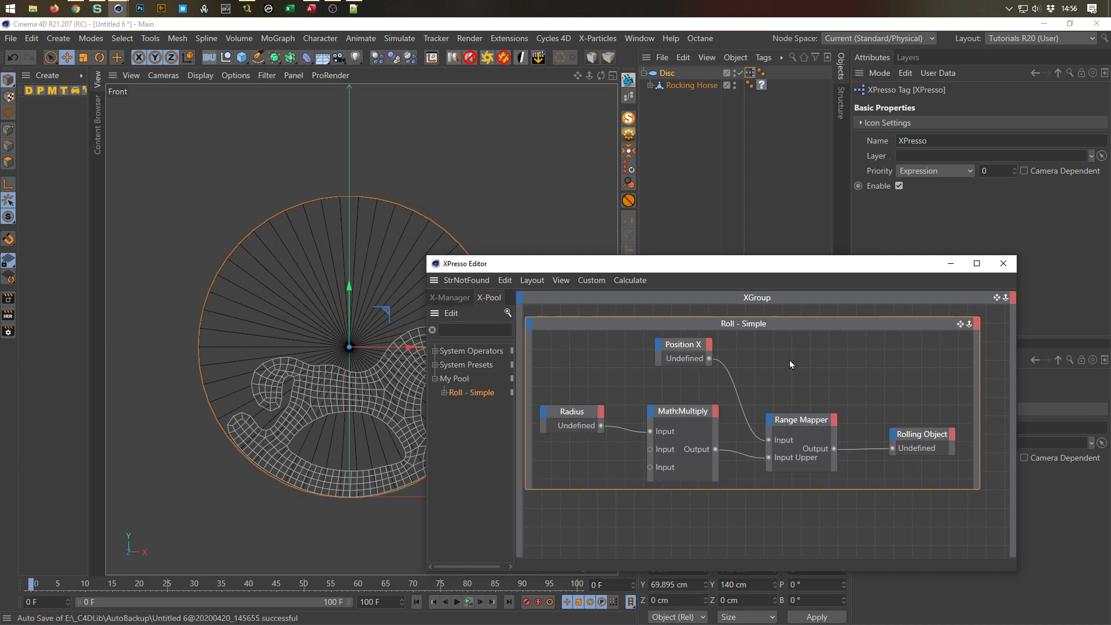
{"action": "left_click", "coordinate": [755, 437]}
{"action": "left_click", "coordinate": [913, 339]}
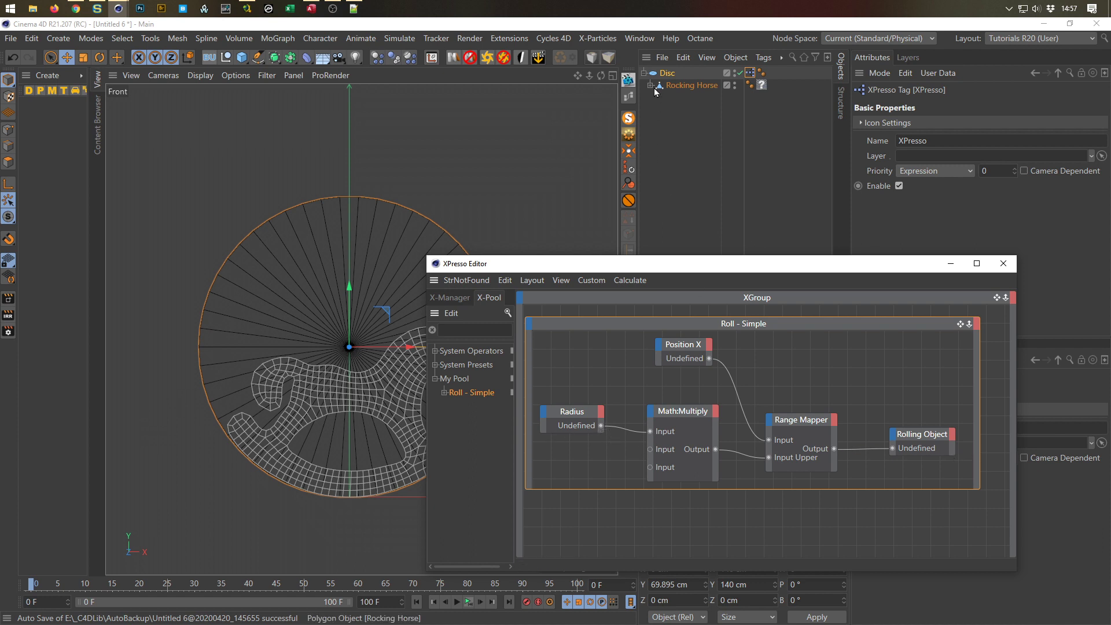
Step: Assign the Disc to the Radius, Position X and Rolling Object nodes of the Roll - Simple group
{"action": "left_click_drag", "start_coordinate": [578, 432], "coordinate": [578, 431]}
{"action": "left_click_drag", "start_coordinate": [674, 344], "coordinate": [674, 345]}
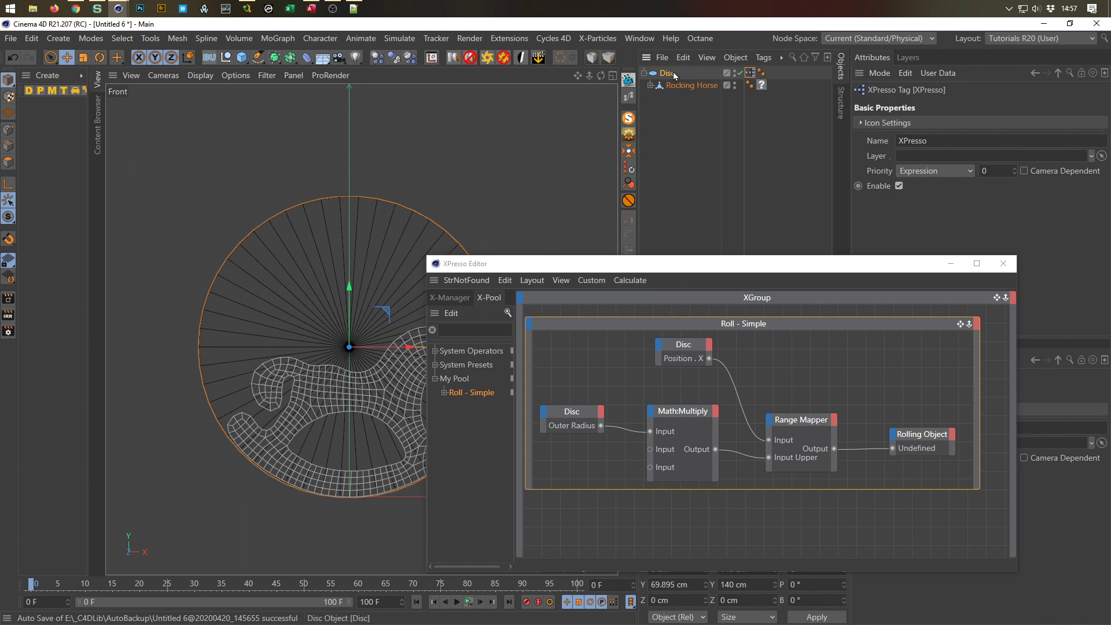
{"action": "left_click_drag", "start_coordinate": [800, 245], "coordinate": [922, 449]}
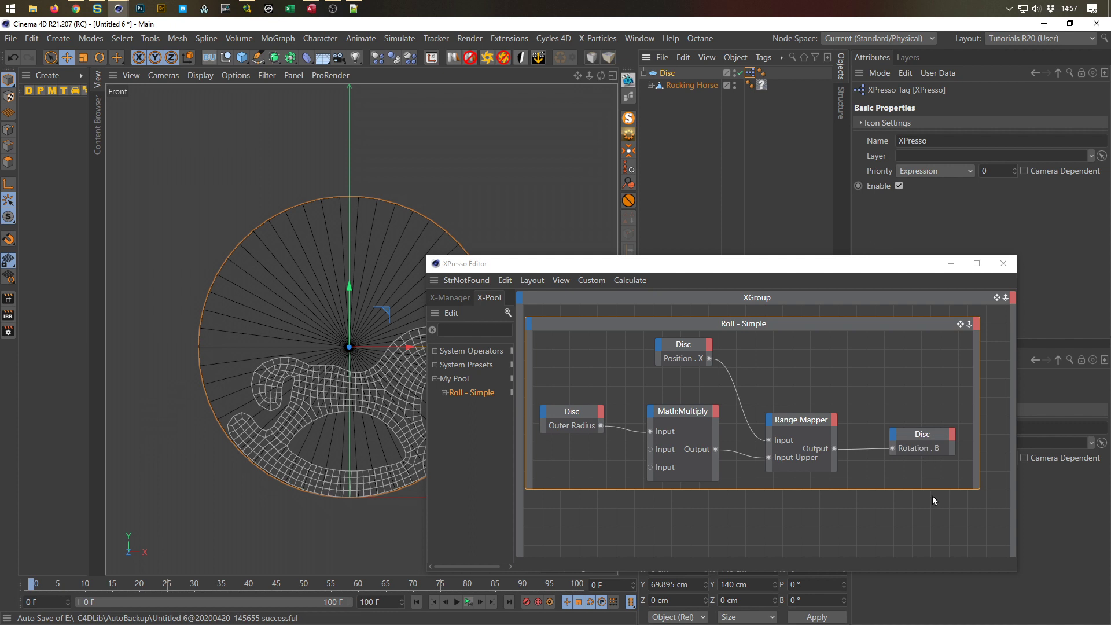
Step: Test the rolling setup by moving the disc about 17 cm along X and undo the move
{"action": "left_click_drag", "start_coordinate": [871, 270], "coordinate": [912, 282]}
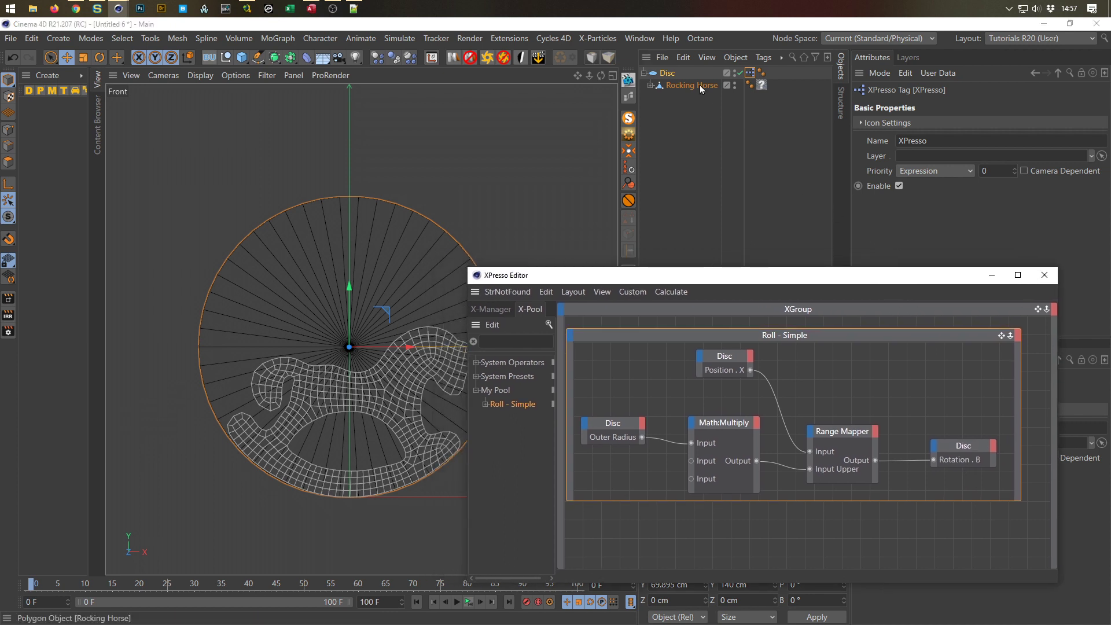
{"action": "left_click", "coordinate": [669, 74]}
{"action": "left_click_drag", "start_coordinate": [408, 345], "coordinate": [445, 446]}
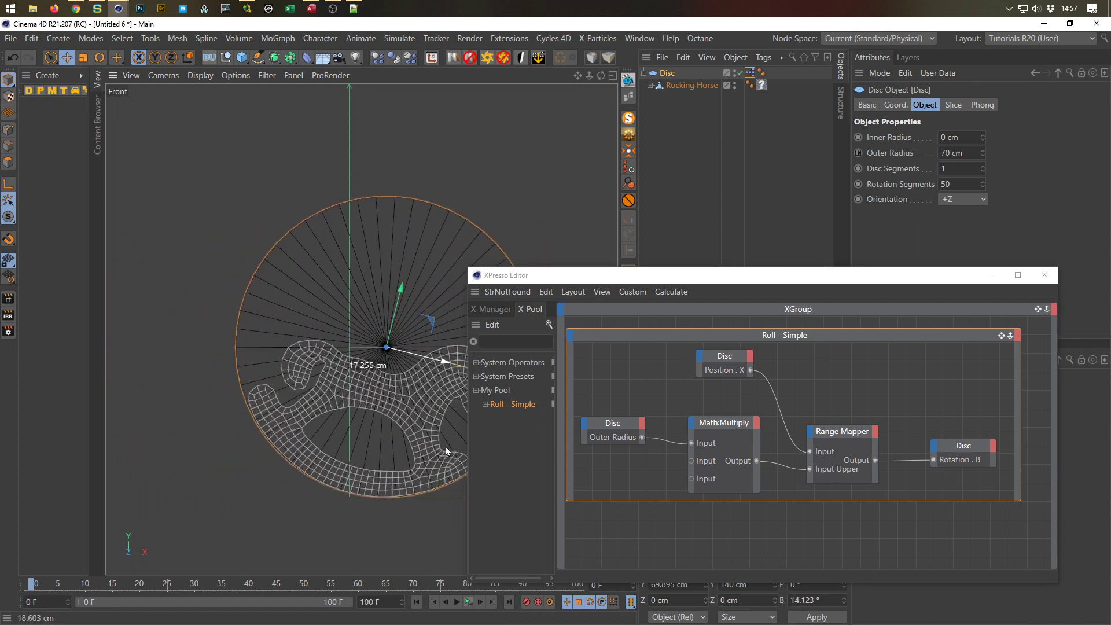
{"action": "key", "text": "ctrl+z"}
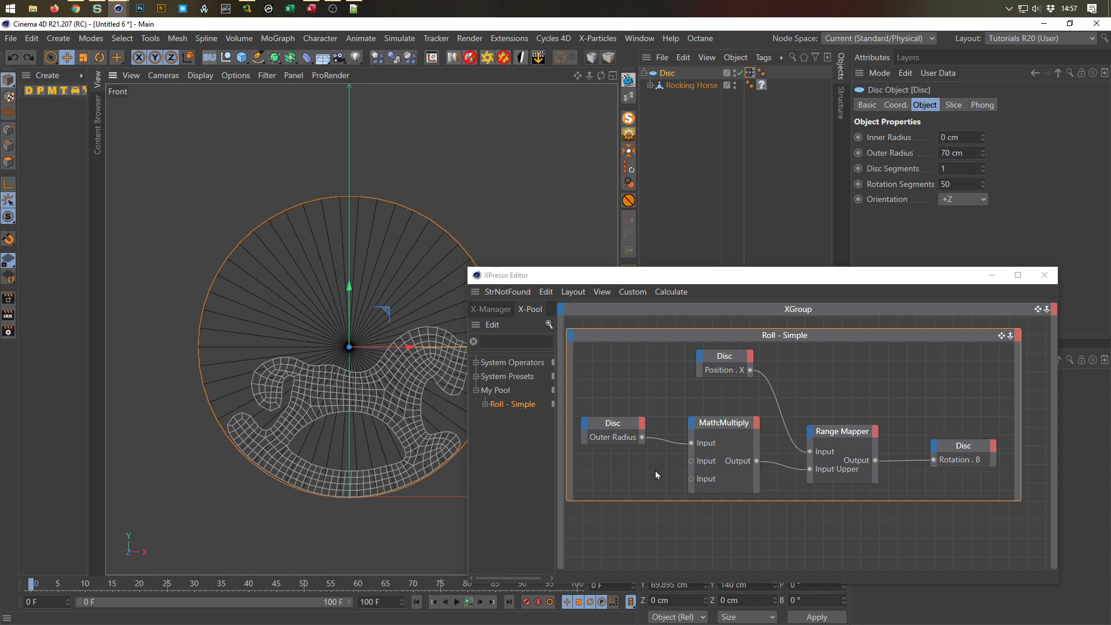
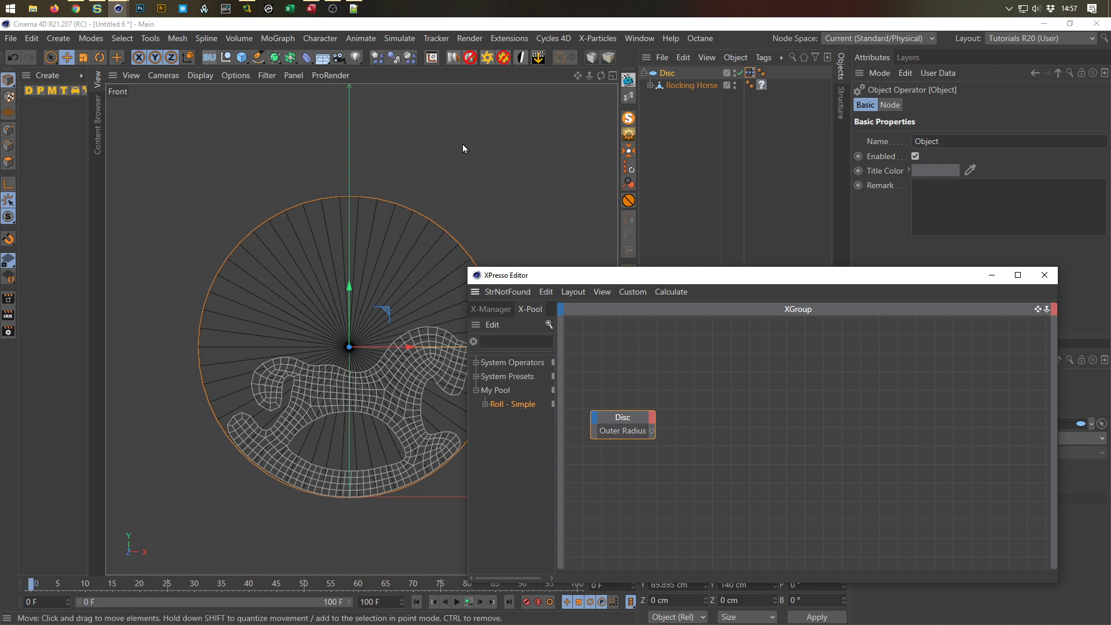
Step: Search the X-Pool for math and place a Math:Add node beside the Disc's Outer Radius node
{"action": "left_click", "coordinate": [529, 339]}
{"action": "type", "text": "math"}
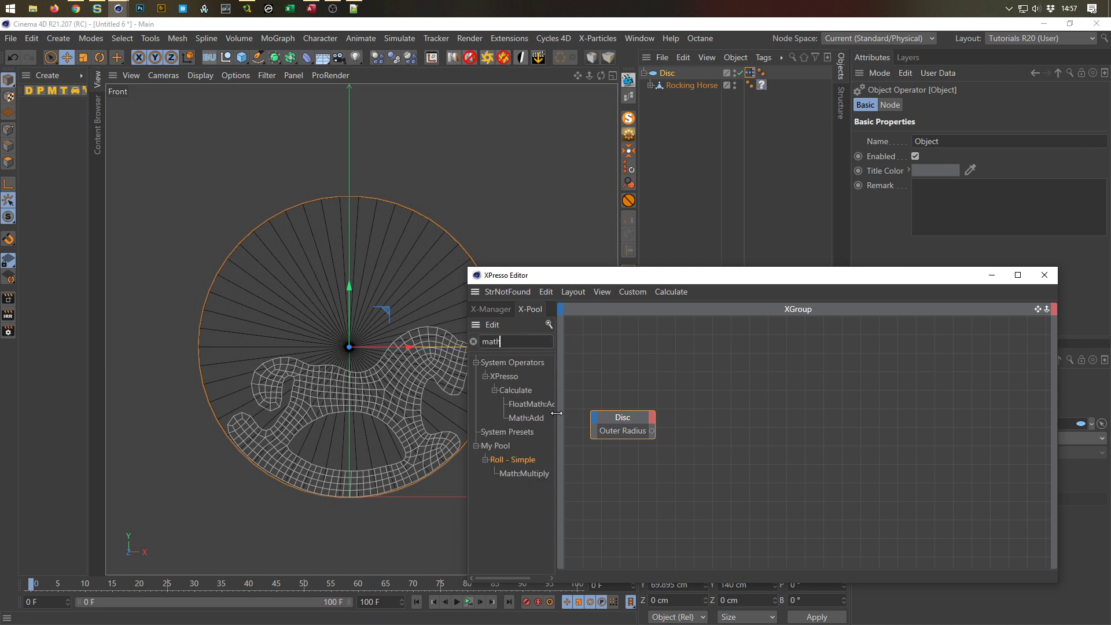
{"action": "left_click_drag", "start_coordinate": [533, 419], "coordinate": [738, 412]}
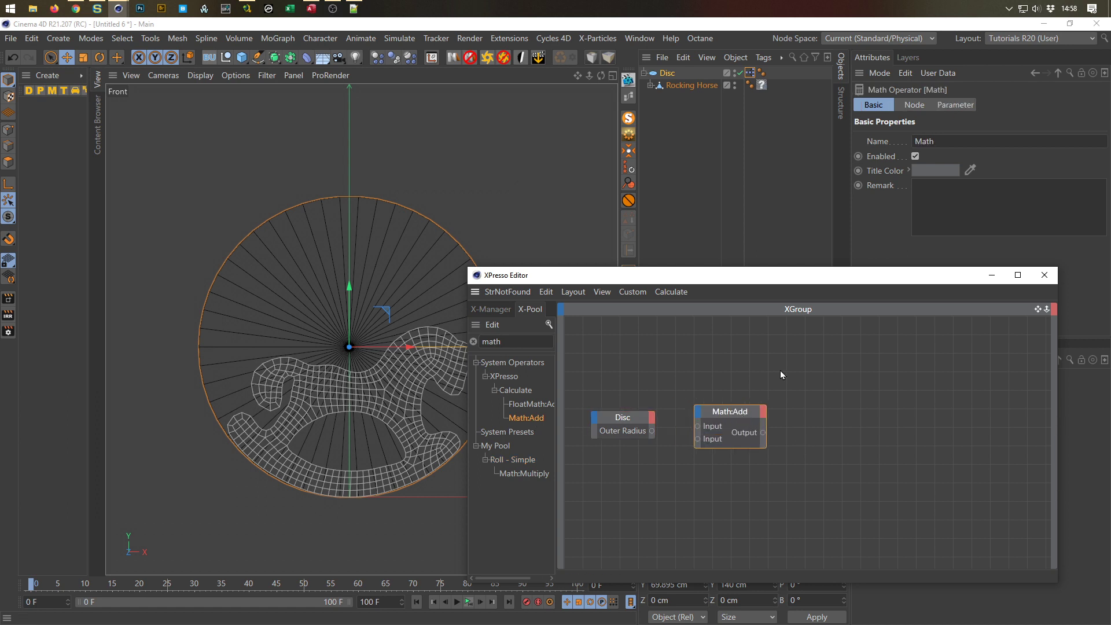
Step: Change the Math node's function to Multiply, leaving its data type as Real
{"action": "left_click", "coordinate": [923, 106]}
{"action": "left_click", "coordinate": [885, 104]}
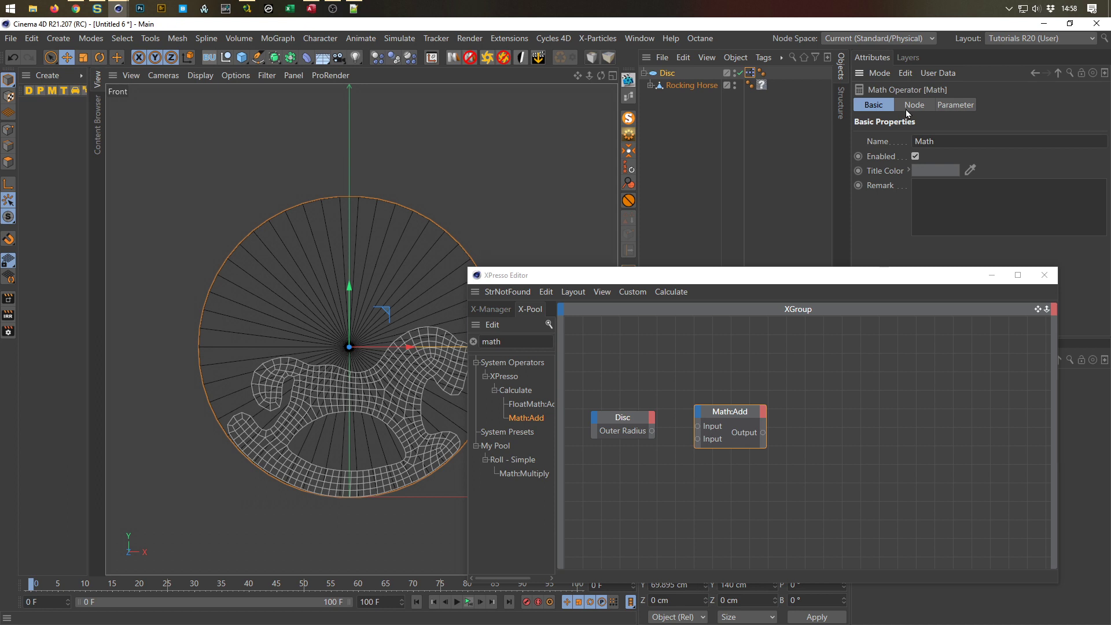
{"action": "left_click", "coordinate": [917, 110]}
{"action": "left_click", "coordinate": [952, 106], "text": "shift"}
{"action": "left_click", "coordinate": [937, 137]}
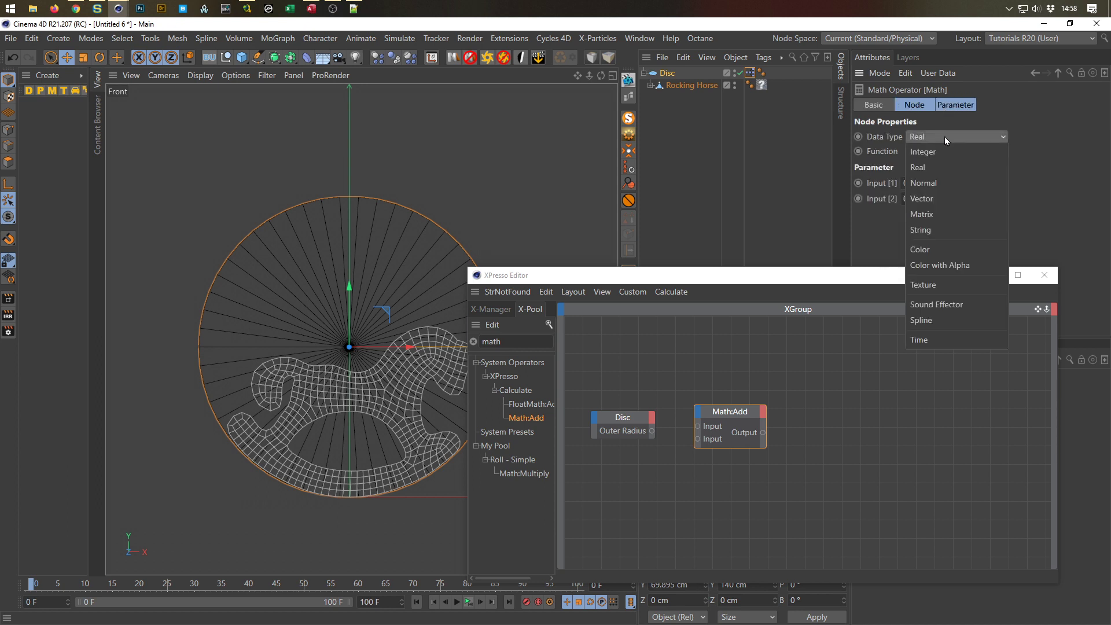
{"action": "left_click", "coordinate": [939, 133]}
{"action": "left_click", "coordinate": [946, 149]}
{"action": "left_click", "coordinate": [942, 196]}
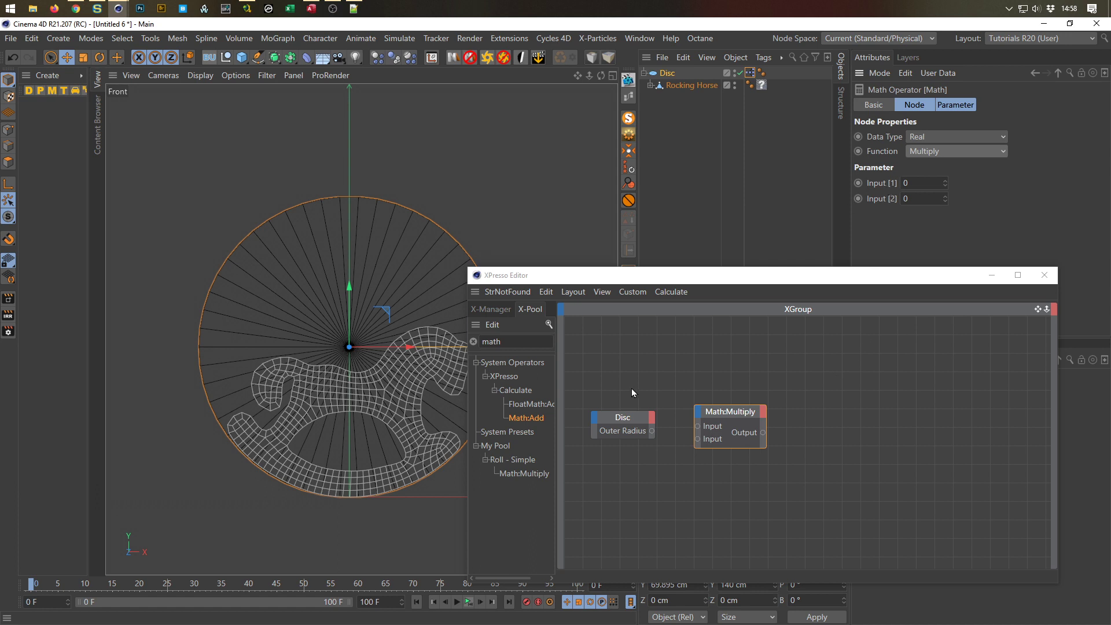
Step: Connect the Disc's Outer Radius to the Multiply node's first input and set Input [2] to 2
{"action": "left_click_drag", "start_coordinate": [652, 432], "coordinate": [698, 427]}
{"action": "left_click", "coordinate": [913, 183]}
{"action": "key", "text": "Return"}
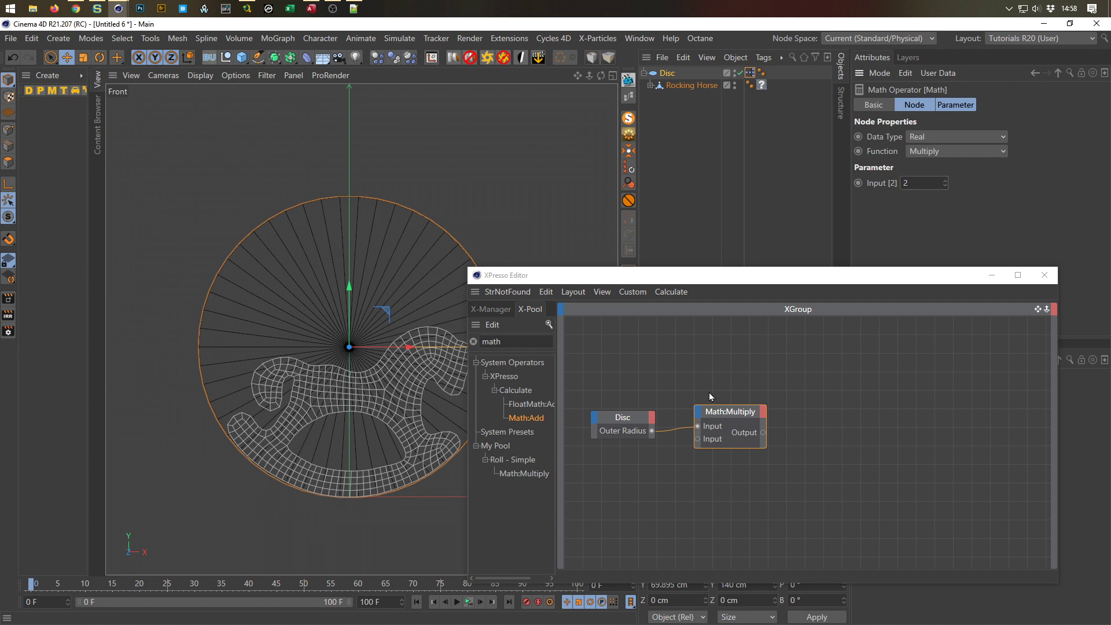
Step: Add a third input to the Multiply node, set it to pi, and enlarge the node to space its ports
{"action": "left_click", "coordinate": [697, 411]}
{"action": "left_click", "coordinate": [712, 419]}
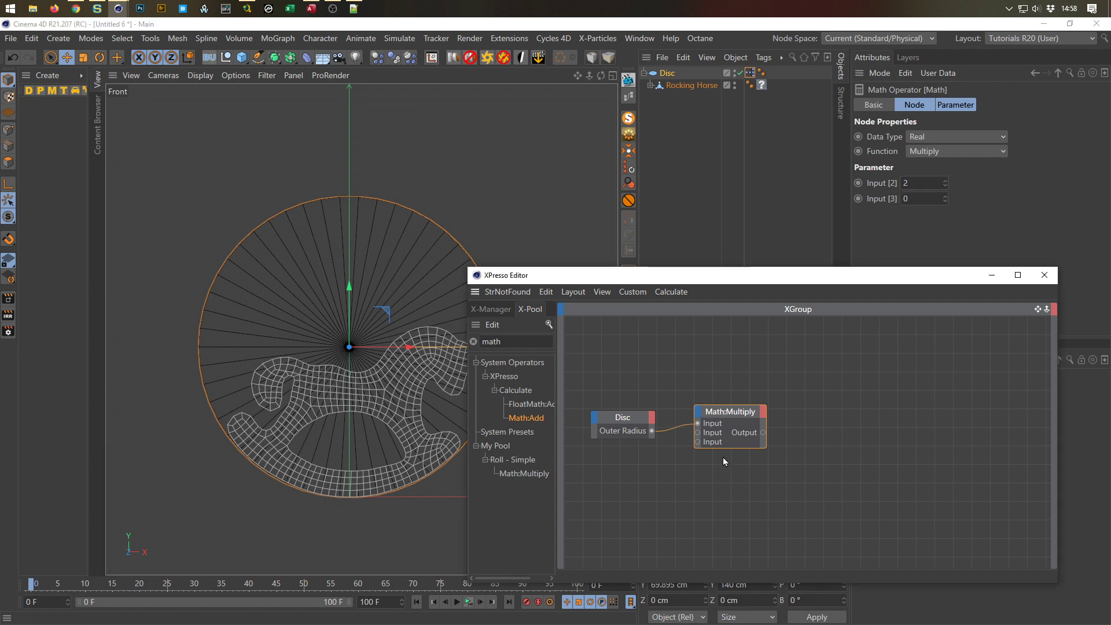
{"action": "left_click", "coordinate": [913, 199]}
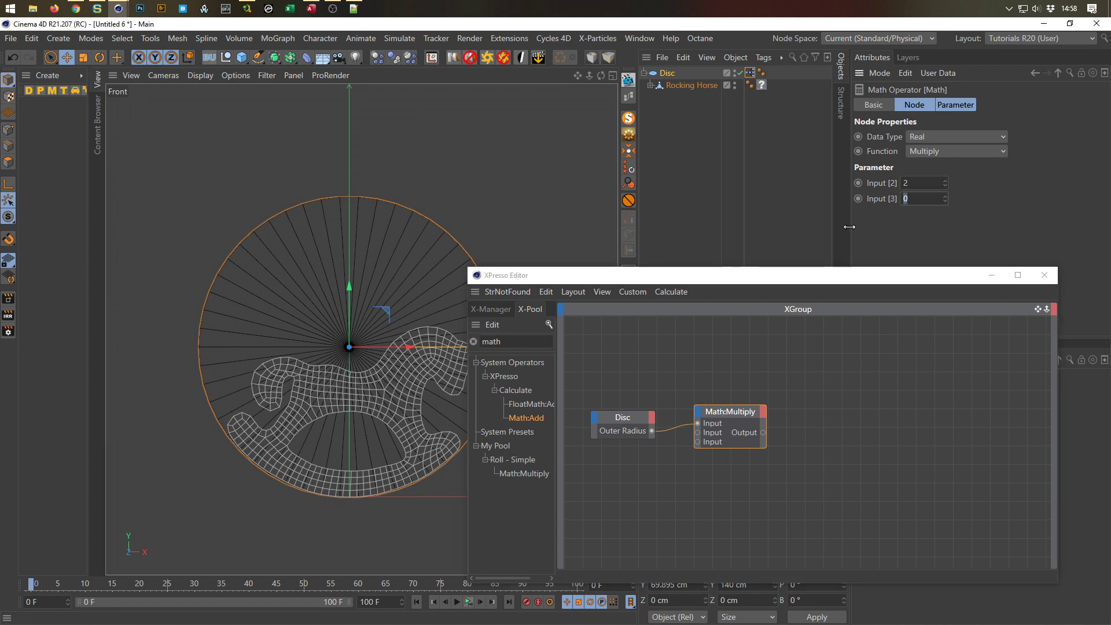
{"action": "type", "text": "pi"}
{"action": "key", "text": "Return"}
{"action": "left_click_drag", "start_coordinate": [733, 447], "coordinate": [735, 475]}
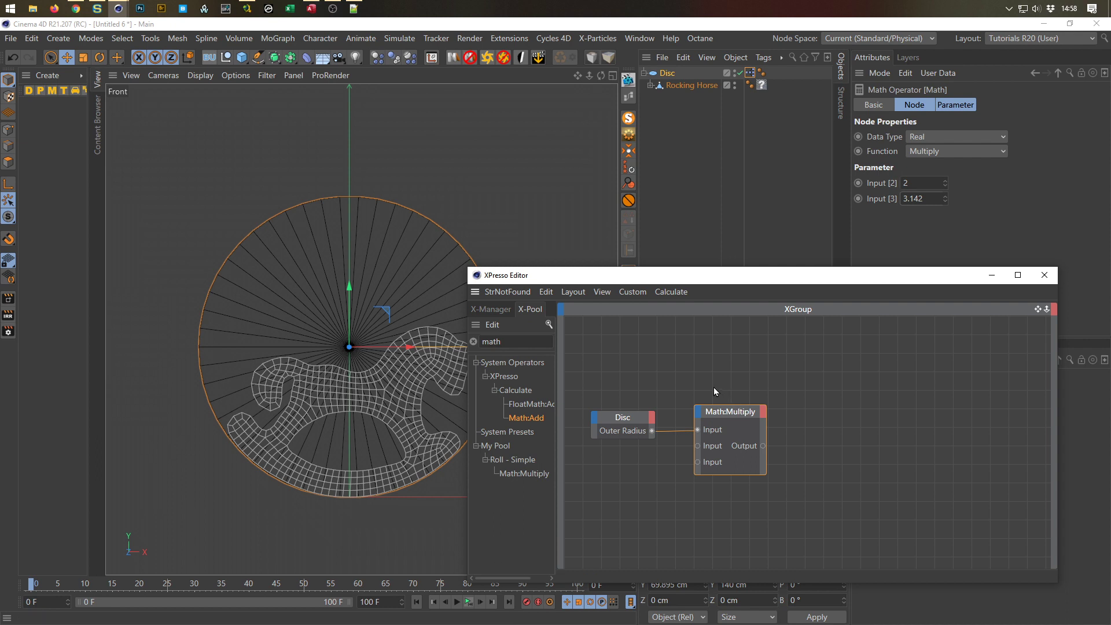
Step: Add a Range Mapper node after the Multiply node and connect the Multiply output to its Input
{"action": "double_click", "coordinate": [491, 341]}
{"action": "type", "text": "range"}
{"action": "left_click_drag", "start_coordinate": [526, 405], "coordinate": [840, 434]}
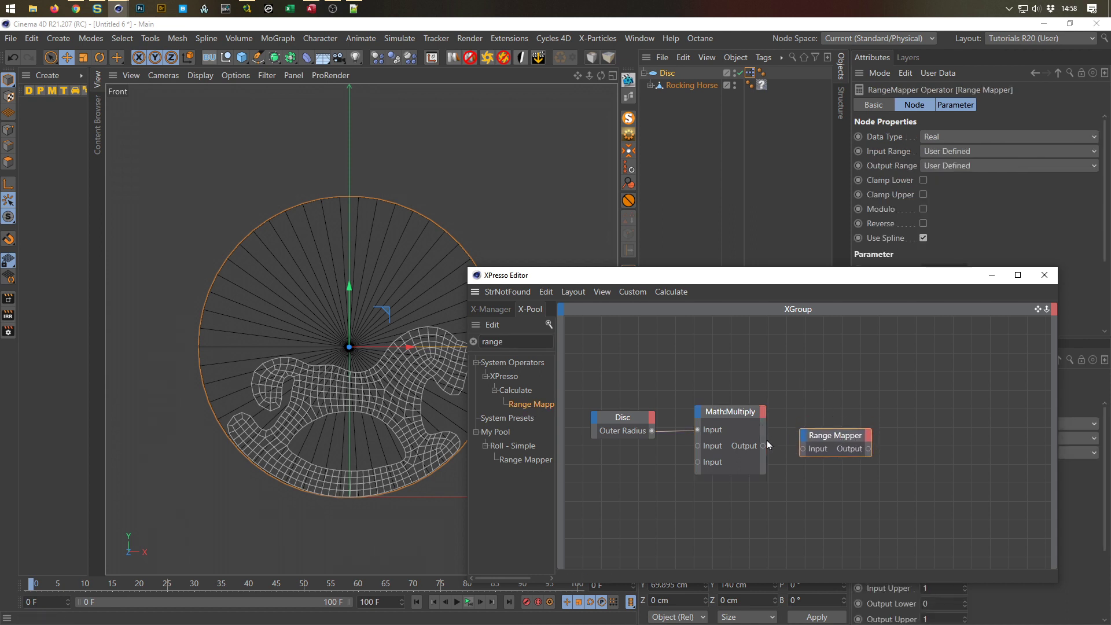
{"action": "left_click_drag", "start_coordinate": [762, 447], "coordinate": [801, 450]}
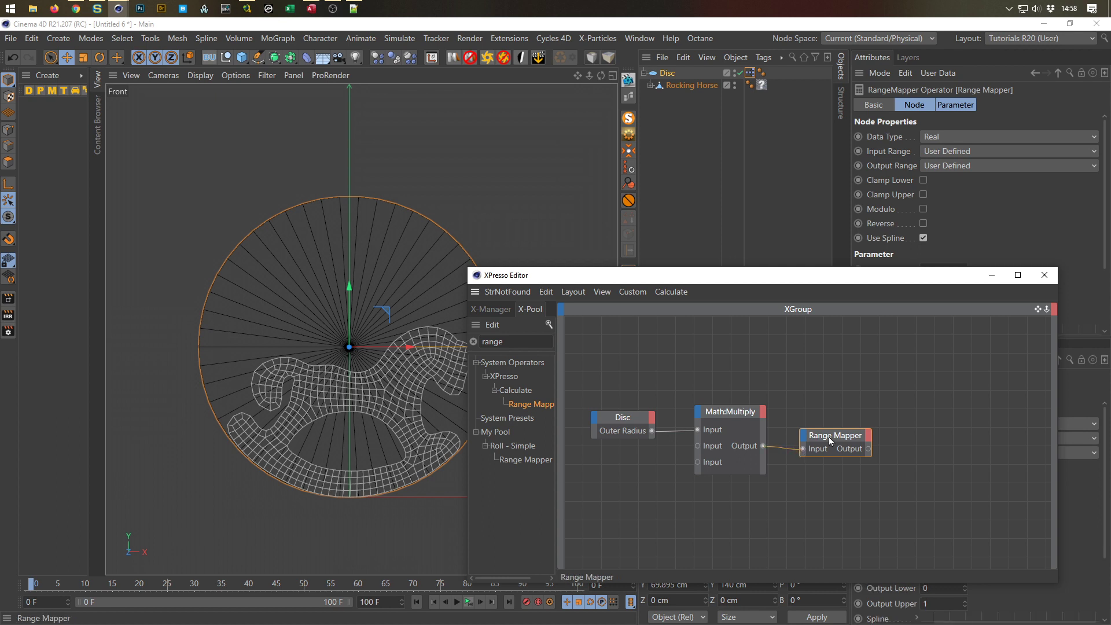
Step: Set the Range Mapper's output range to Degree
{"action": "left_click", "coordinate": [951, 166]}
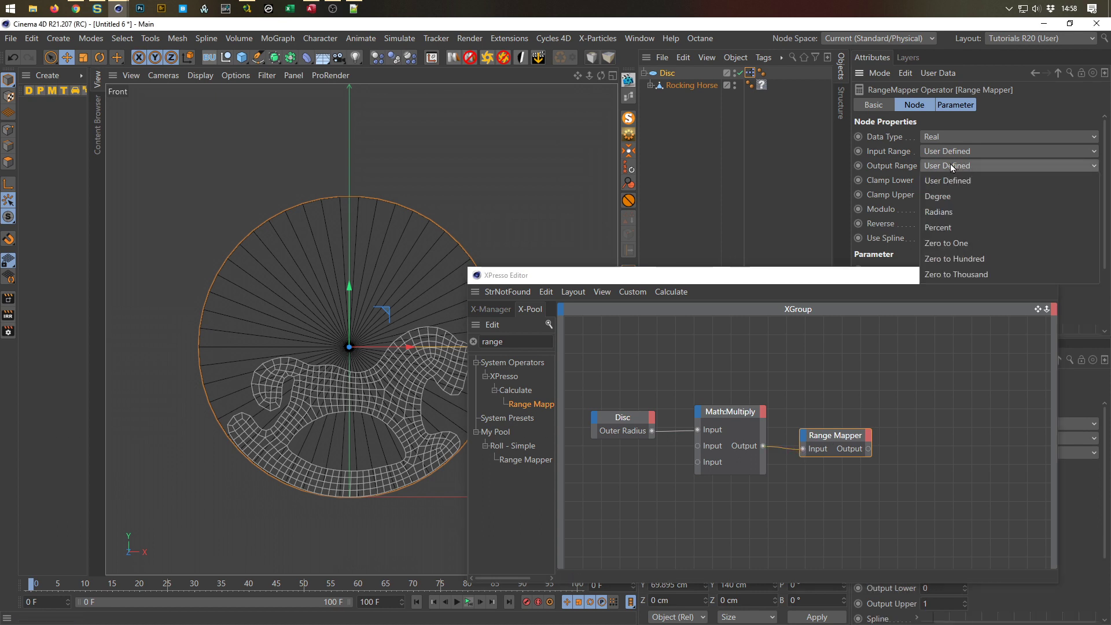
{"action": "left_click", "coordinate": [953, 198]}
{"action": "mouse_move", "coordinate": [921, 282]}
{"action": "left_mouse_down"}
{"action": "mouse_move", "coordinate": [914, 366]}
{"action": "mouse_move", "coordinate": [915, 286]}
{"action": "left_mouse_up"}
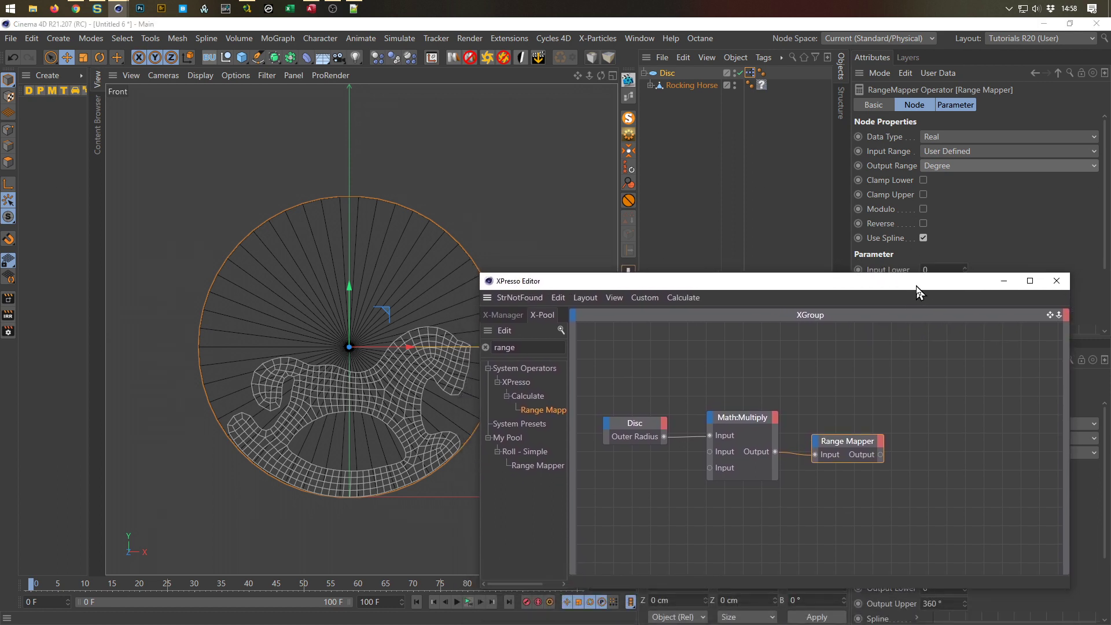
Step: Add a second Disc node after the Range Mapper with Rotation . B as its input port
{"action": "left_click_drag", "start_coordinate": [671, 74], "coordinate": [936, 439]}
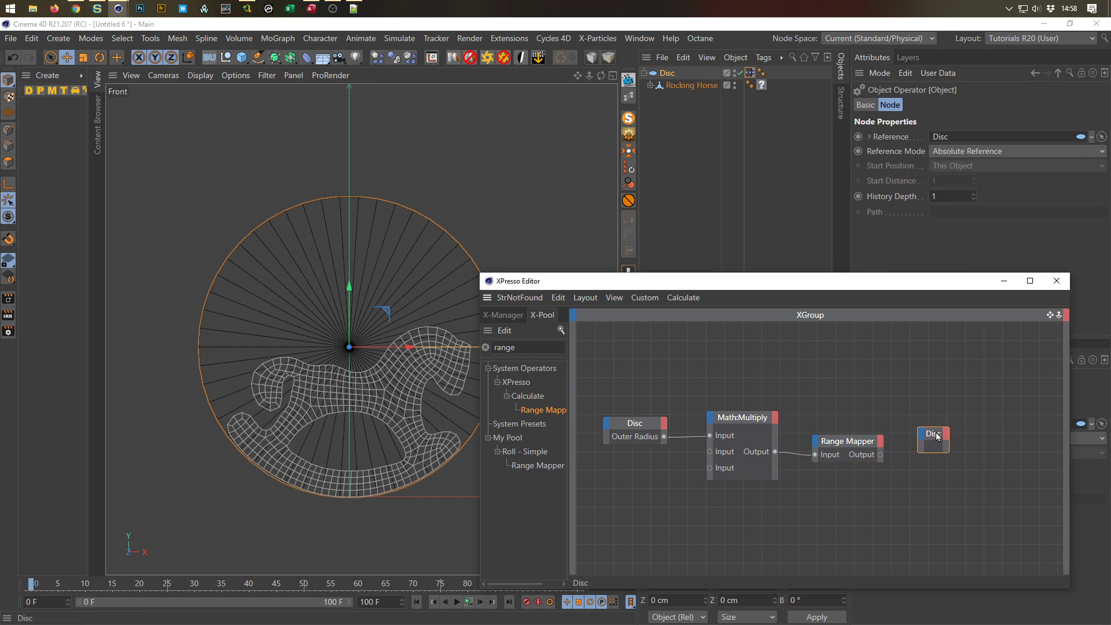
{"action": "left_click", "coordinate": [670, 77]}
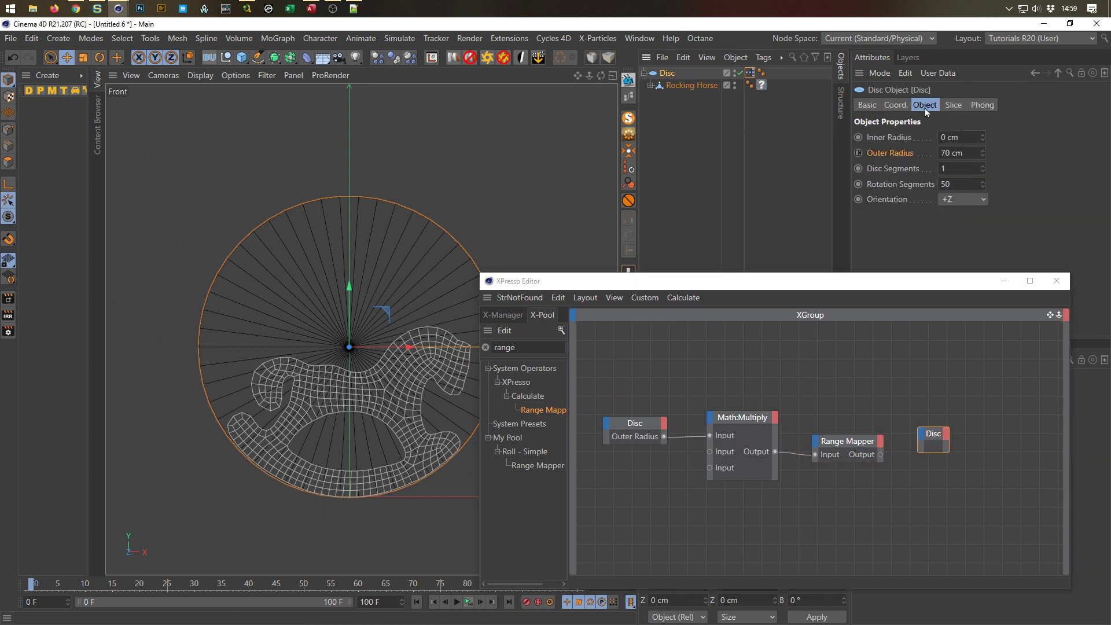
{"action": "left_click", "coordinate": [895, 104]}
{"action": "left_click_drag", "start_coordinate": [1099, 172], "coordinate": [923, 438]}
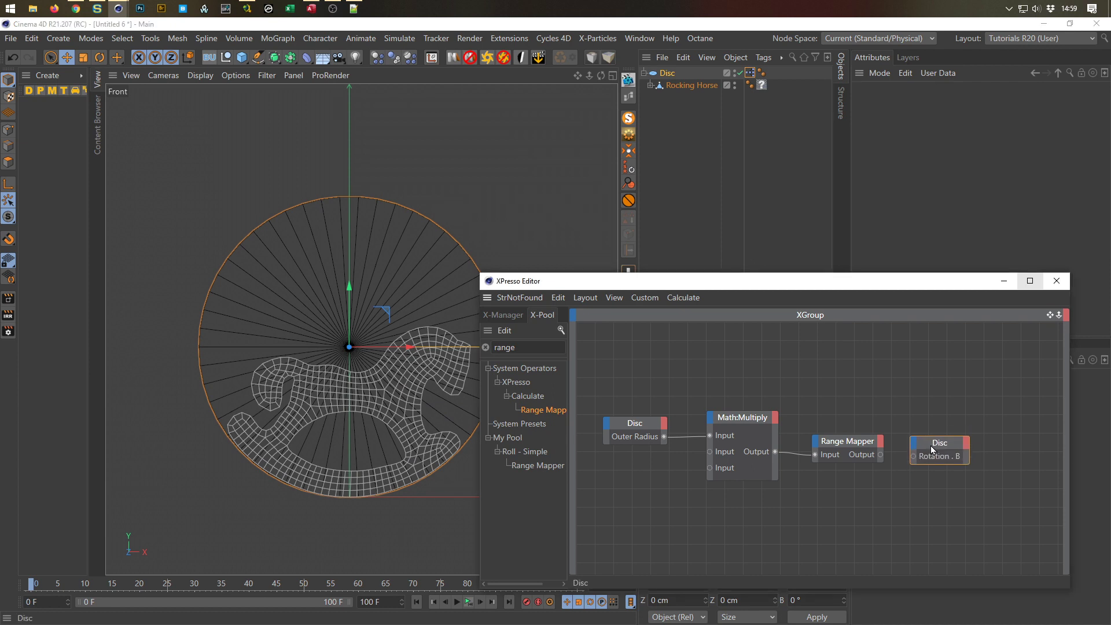
{"action": "left_click", "coordinate": [931, 445]}
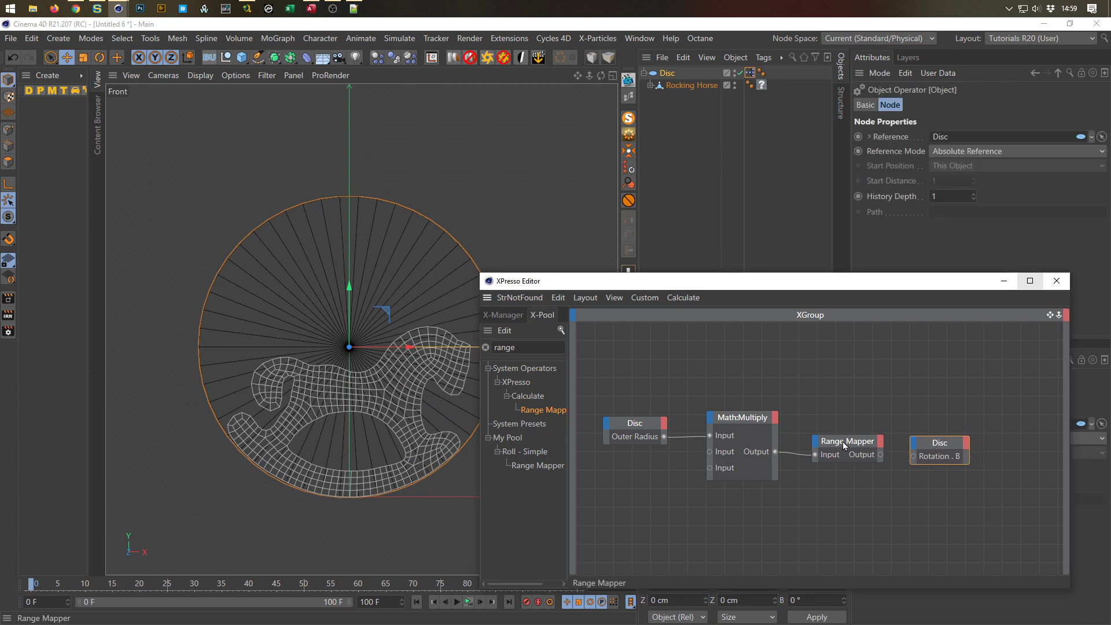
Step: Add an Input Upper port to the Range Mapper and reroute the Multiply output from Input to Input Upper
{"action": "left_click_drag", "start_coordinate": [815, 455], "coordinate": [804, 454]}
{"action": "left_click", "coordinate": [815, 442]}
{"action": "left_click", "coordinate": [838, 459]}
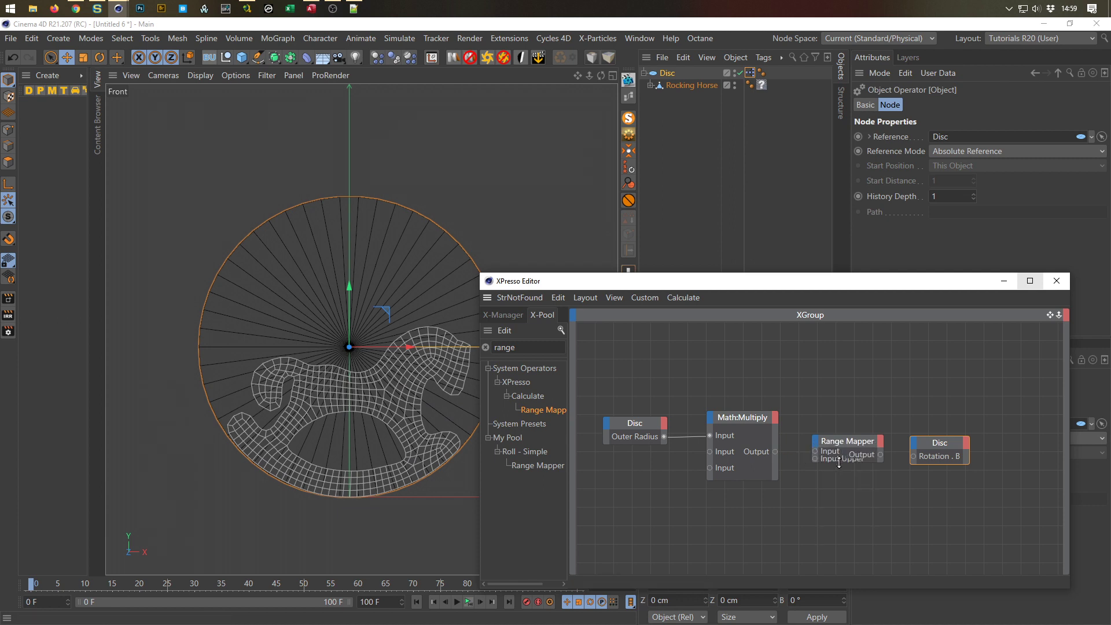
{"action": "left_click", "coordinate": [833, 466]}
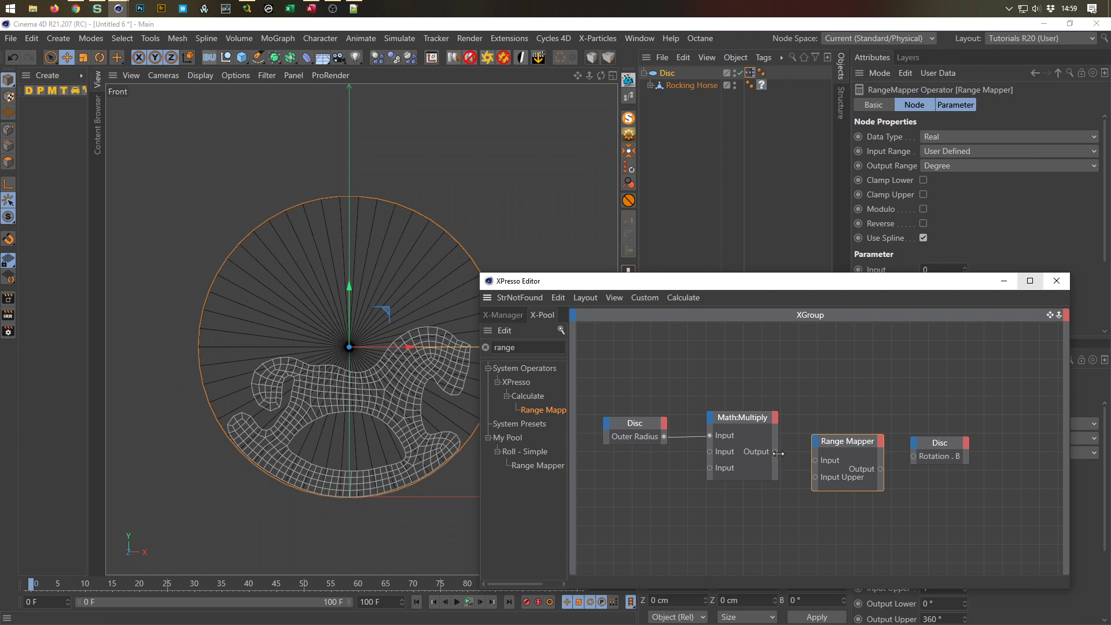
{"action": "left_click_drag", "start_coordinate": [817, 481], "coordinate": [815, 479]}
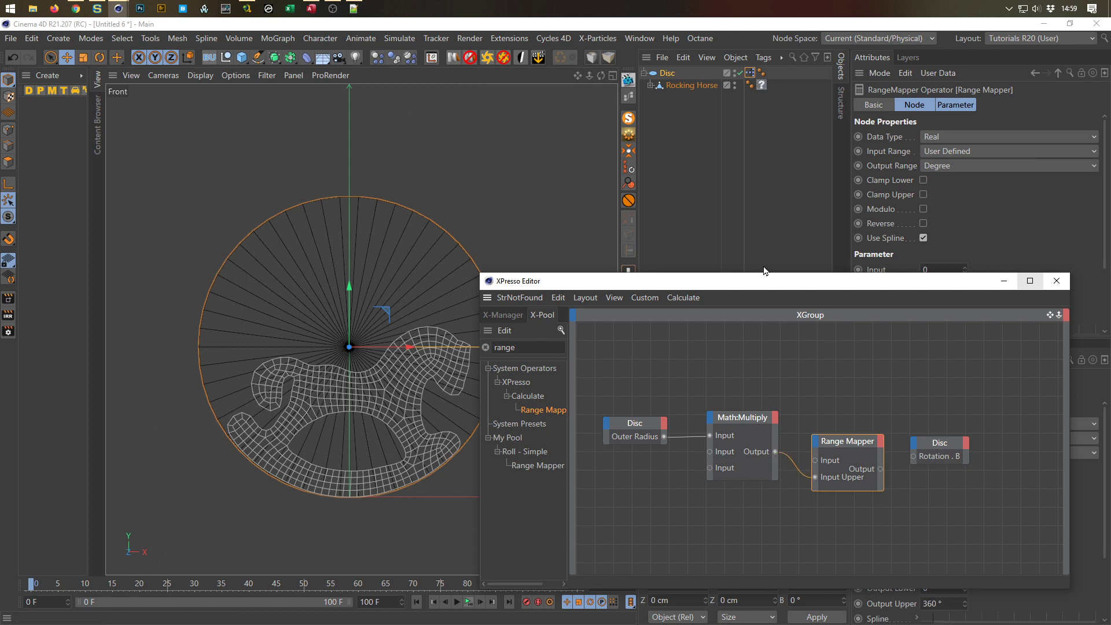
Step: Add a Disc node outputting Position . X and wire it through the Range Mapper into the Disc's Rotation . B port
{"action": "left_click_drag", "start_coordinate": [667, 78], "coordinate": [741, 371]}
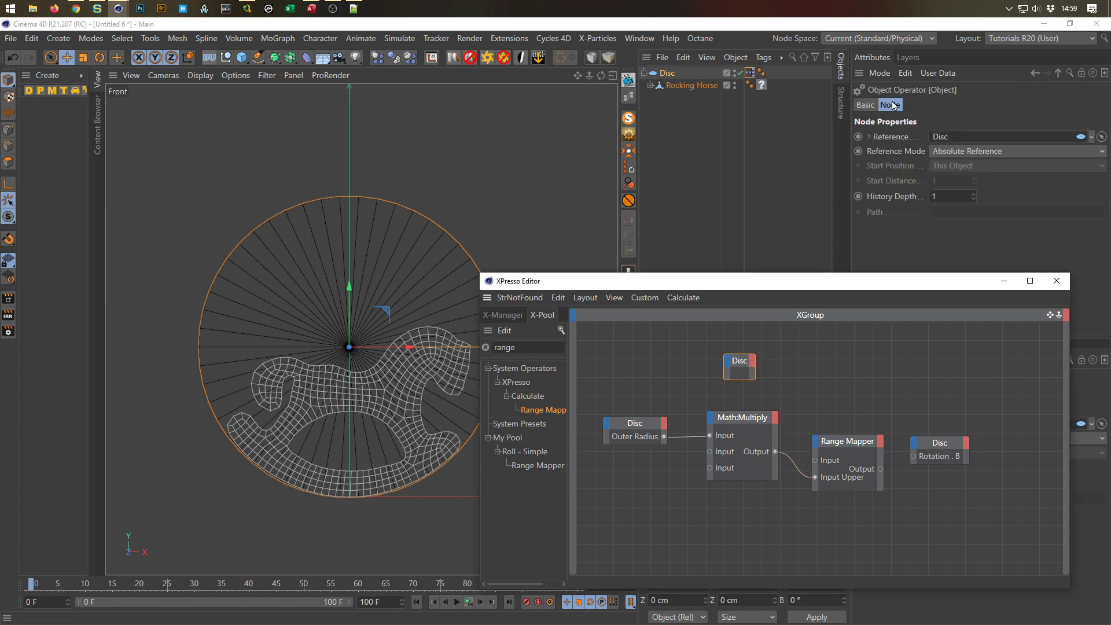
{"action": "left_click", "coordinate": [668, 75]}
{"action": "left_click_drag", "start_coordinate": [883, 137], "coordinate": [752, 366]}
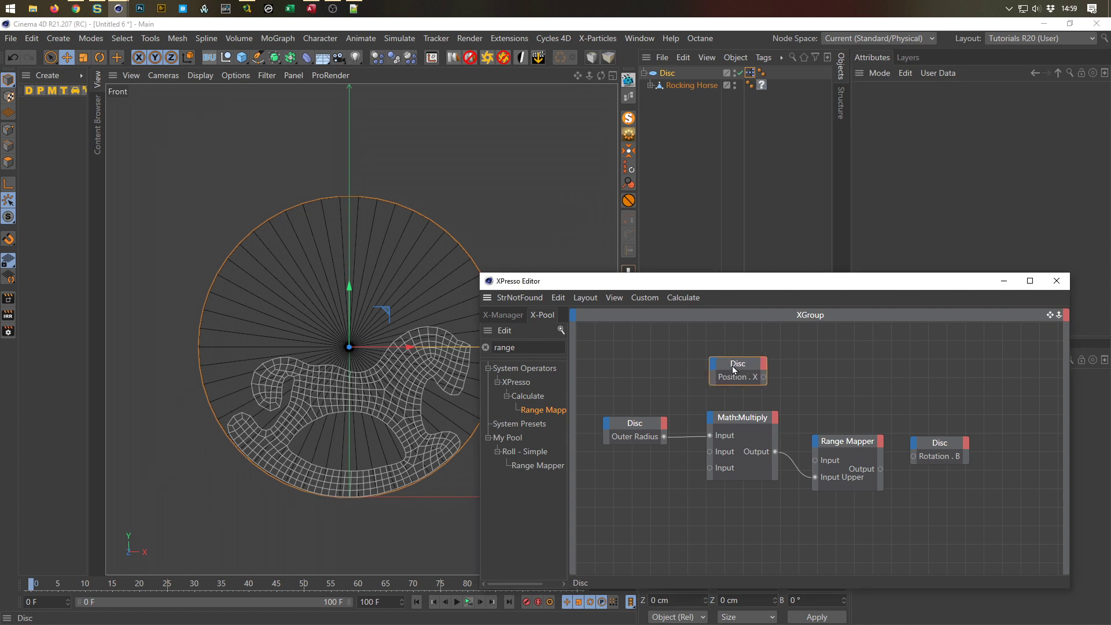
{"action": "left_click", "coordinate": [736, 371]}
{"action": "left_click_drag", "start_coordinate": [806, 450], "coordinate": [813, 461]}
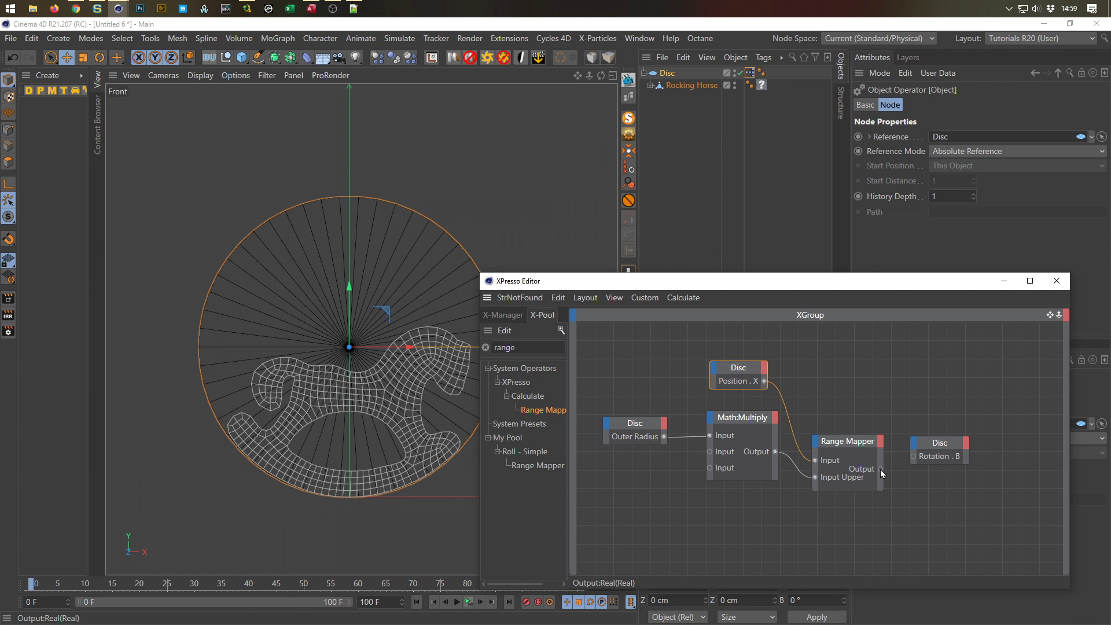
{"action": "left_click_drag", "start_coordinate": [913, 461], "coordinate": [913, 456]}
Step: Test the rolling setup by moving the disc along X in the viewport and undo the move
{"action": "left_click_drag", "start_coordinate": [844, 282], "coordinate": [898, 314]}
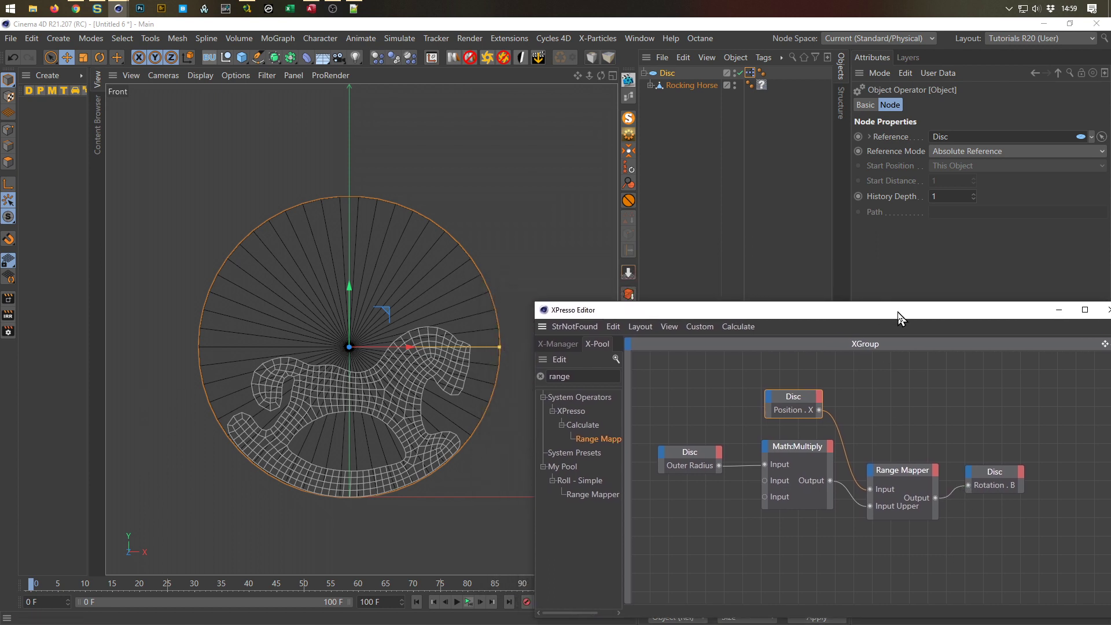
{"action": "left_click", "coordinate": [668, 74]}
{"action": "left_click_drag", "start_coordinate": [400, 346], "coordinate": [376, 416]}
{"action": "key", "text": "ctrl+z"}
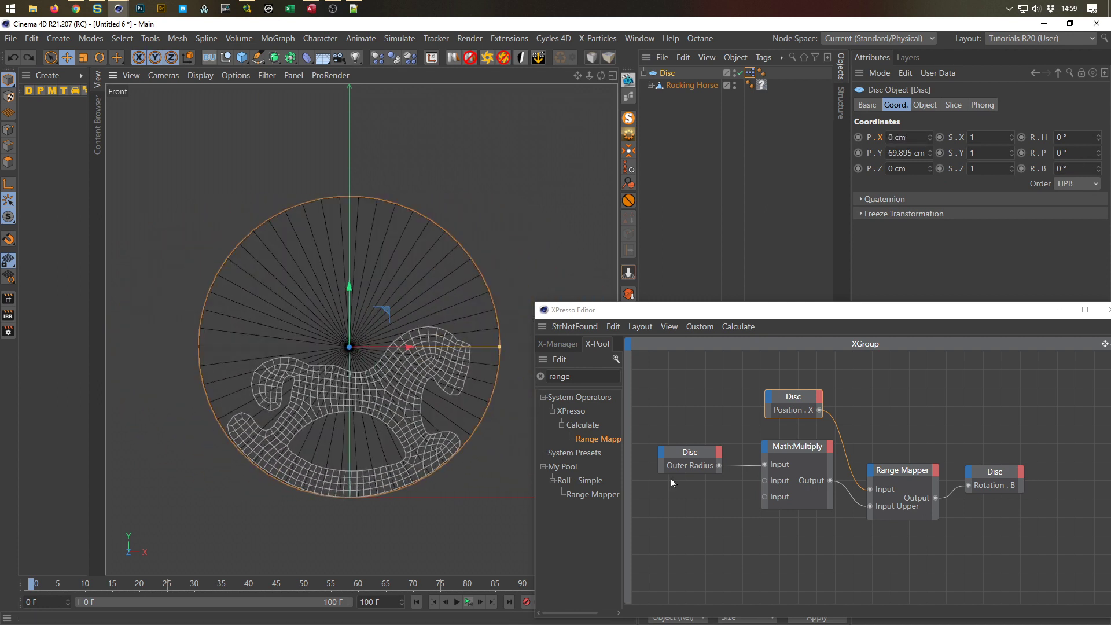
{"action": "left_click_drag", "start_coordinate": [986, 317], "coordinate": [921, 270]}
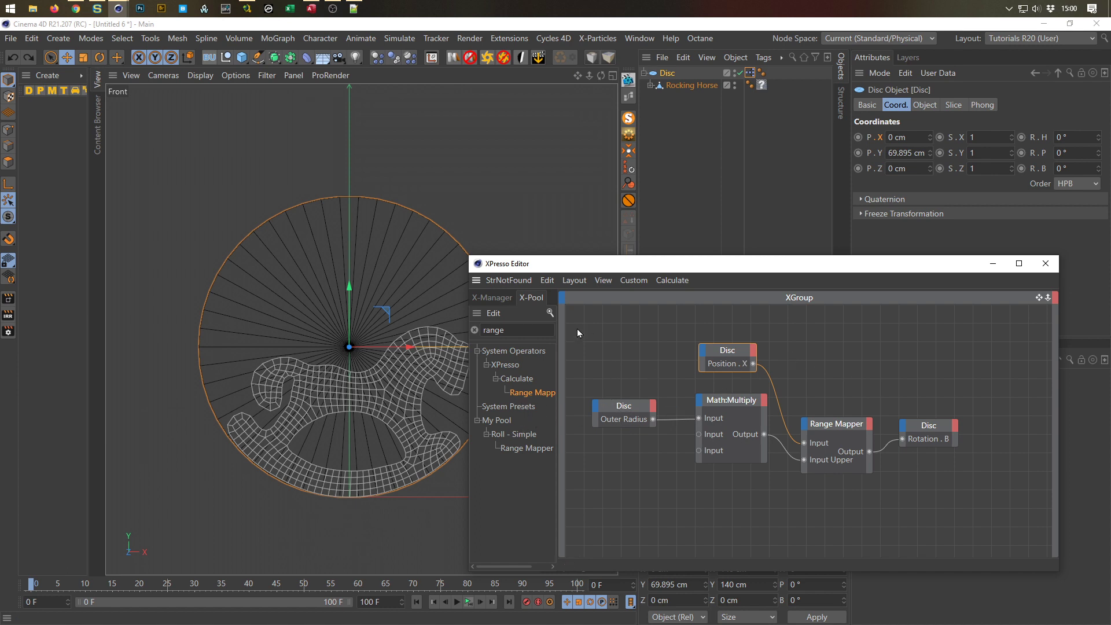
Step: Copy the Disc's XPresso tag onto the Rocking Horse object
{"action": "left_click", "coordinate": [625, 400]}
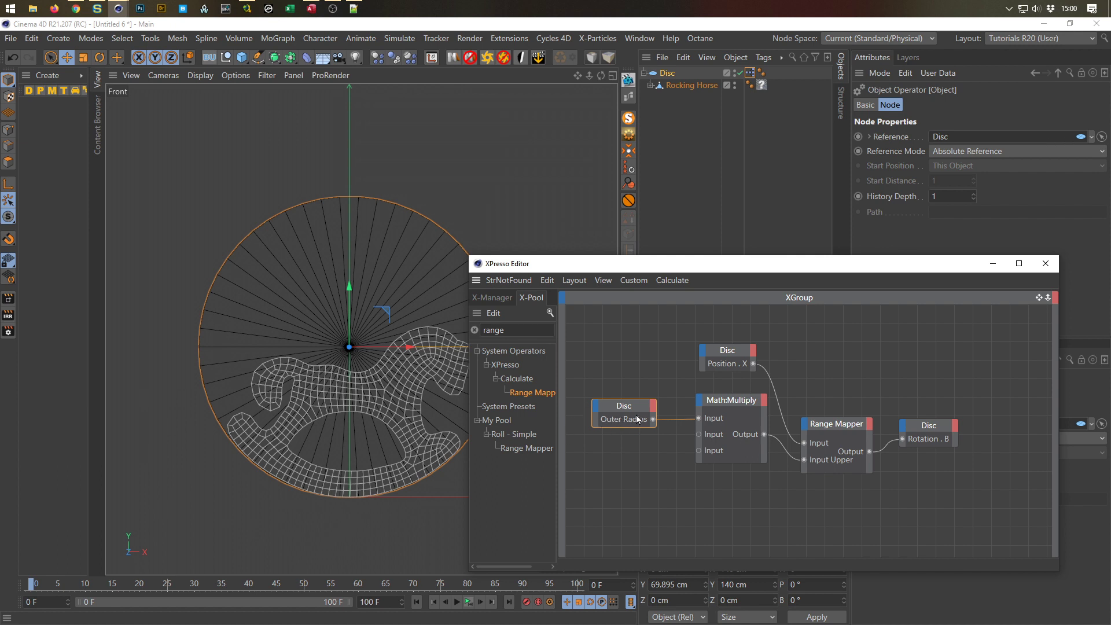
{"action": "left_click", "coordinate": [753, 72]}
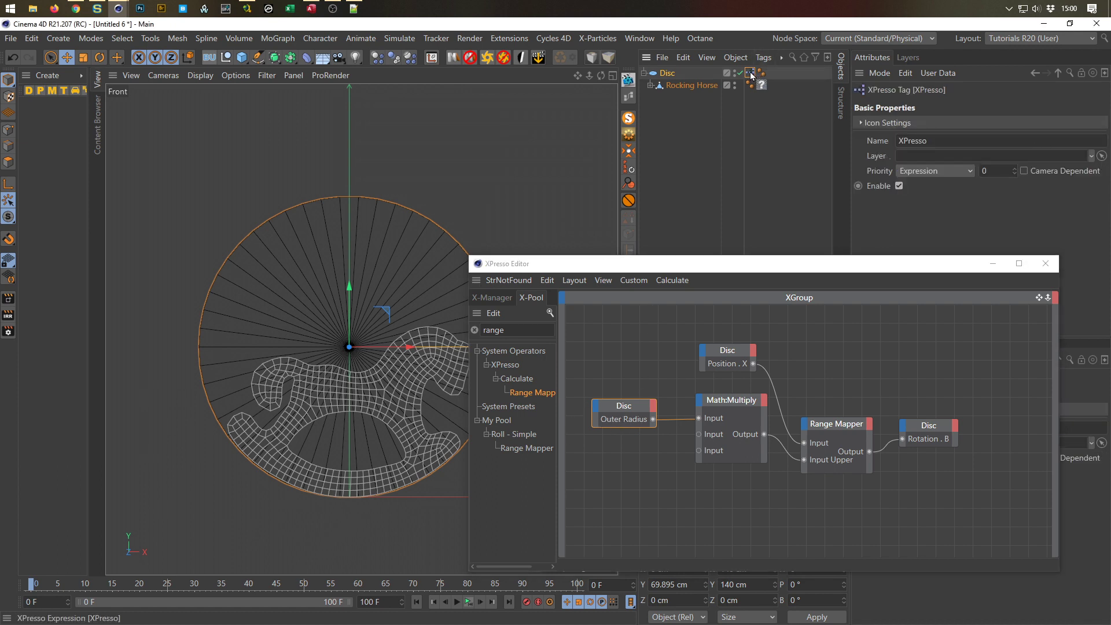
{"action": "left_click_drag", "start_coordinate": [775, 88], "coordinate": [774, 85], "text": "ctrl"}
Step: Clear the object reference of the Outer Radius node
{"action": "left_click", "coordinate": [622, 406]}
{"action": "left_click", "coordinate": [1091, 136]}
{"action": "left_click", "coordinate": [1053, 152]}
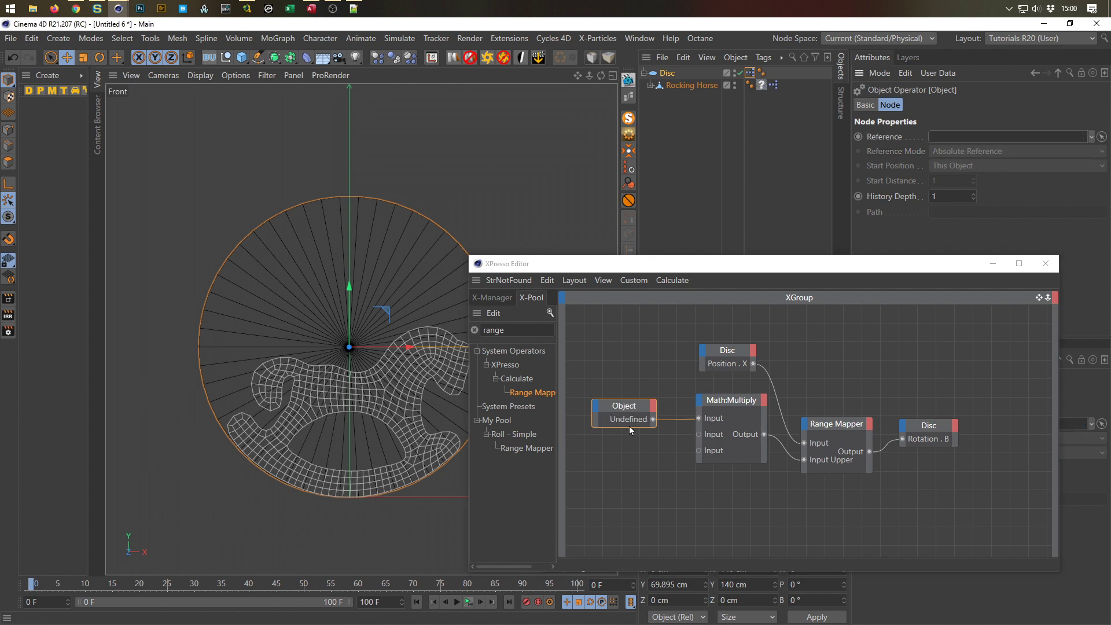
Step: Rename the cleared Object node feeding the Multiply node to Radius
{"action": "left_click", "coordinate": [634, 405]}
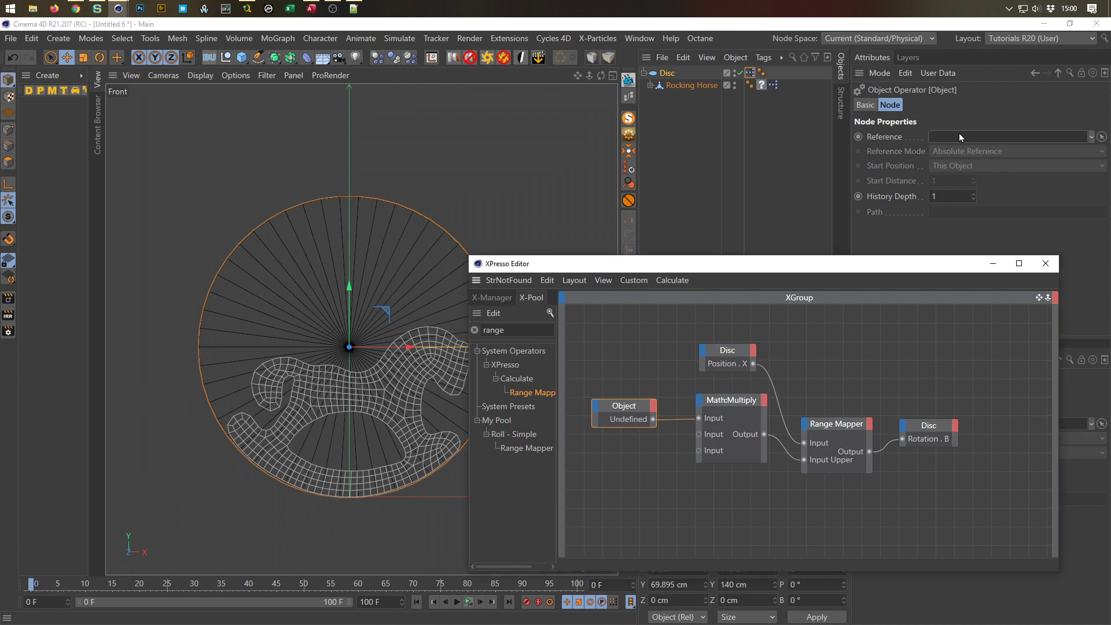
{"action": "left_click", "coordinate": [867, 106]}
{"action": "type", "text": "Raduis"}
{"action": "key", "text": "Return"}
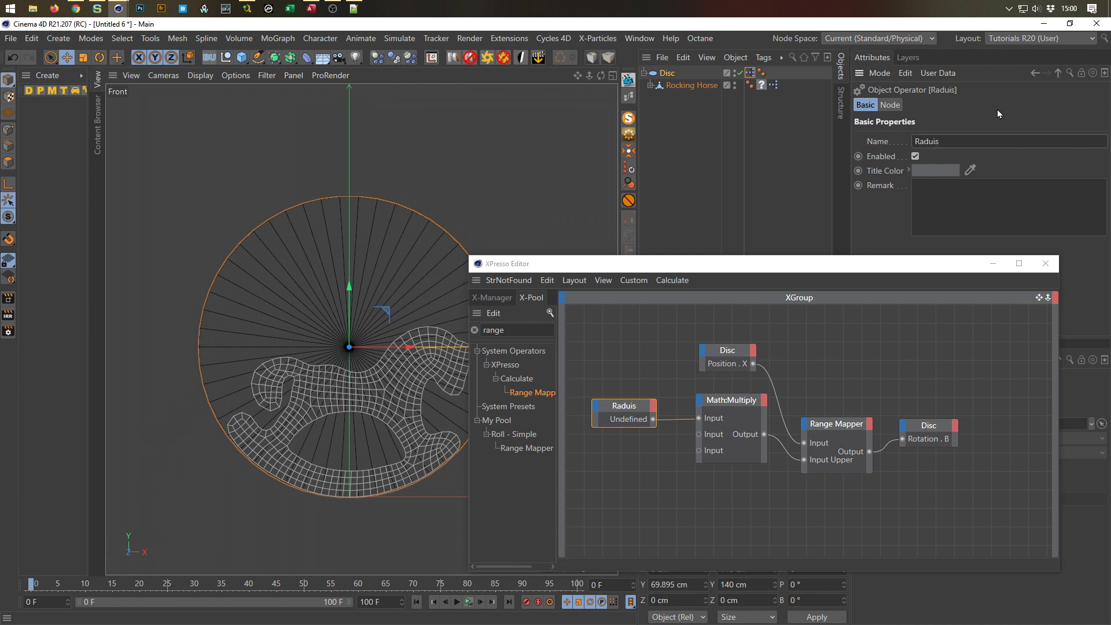
{"action": "left_click_drag", "start_coordinate": [949, 141], "coordinate": [848, 158]}
{"action": "type", "text": "Raedia"}
{"action": "key", "text": "BackSpace"}
{"action": "key", "text": "BackSpace"}
{"action": "key", "text": "BackSpace"}
{"action": "key", "text": "BackSpace"}
{"action": "key", "text": "BackSpace"}
{"action": "type", "text": "adius"}
Step: Rename the Disc's Position . X node to X-Pos
{"action": "left_click", "coordinate": [740, 350]}
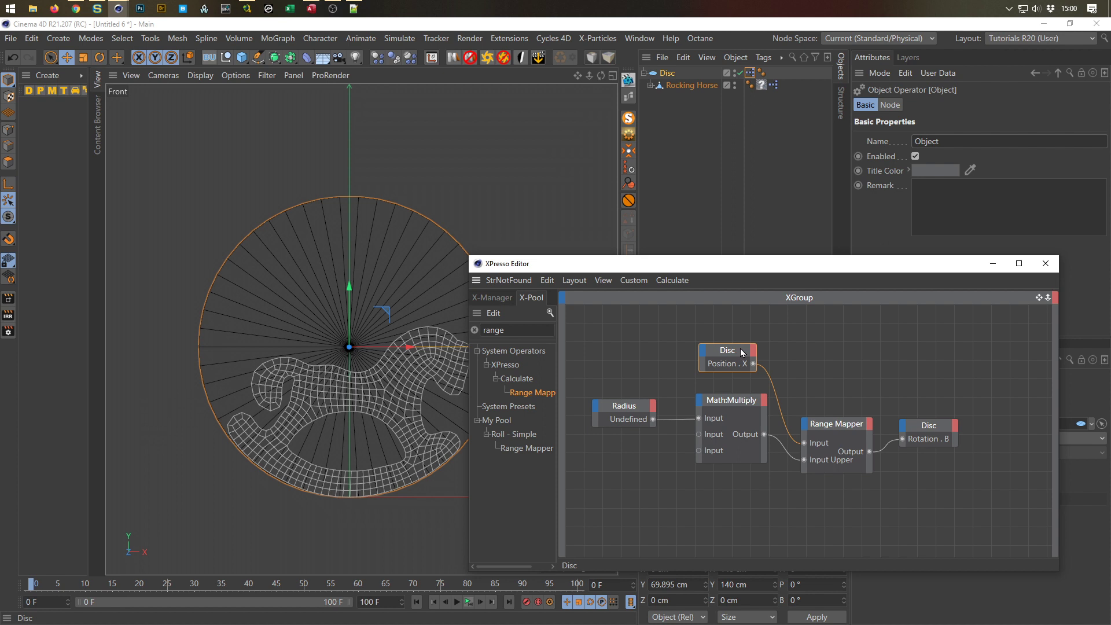
{"action": "double_click", "coordinate": [926, 141]}
{"action": "type", "text": "Move Ob"}
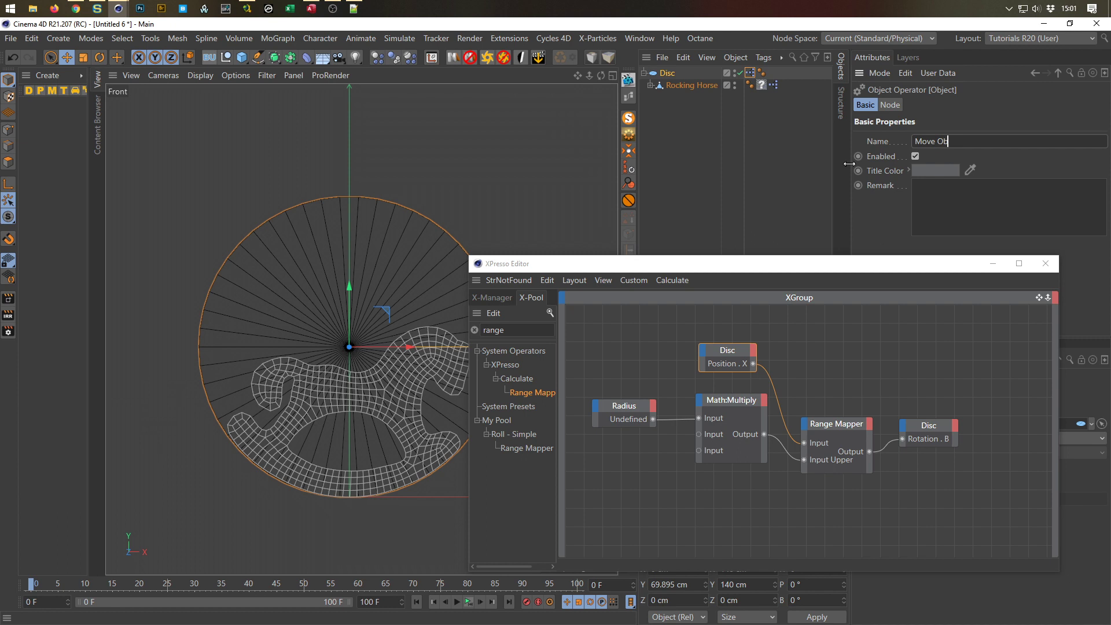
{"action": "key", "text": "BackSpace"}
{"action": "key", "text": "BackSpace"}
{"action": "key", "text": "BackSpace"}
{"action": "key", "text": "BackSpace"}
{"action": "key", "text": "BackSpace"}
{"action": "key", "text": "BackSpace"}
{"action": "key", "text": "BackSpace"}
{"action": "type", "text": "X-Psc"}
{"action": "key", "text": "BackSpace"}
{"action": "key", "text": "BackSpace"}
{"action": "type", "text": "p"}
{"action": "key", "text": "BackSpace"}
{"action": "type", "text": "os"}
{"action": "key", "text": "Return"}
Step: Clear the object reference of the X-Pos node
{"action": "left_click", "coordinate": [891, 105]}
{"action": "left_click", "coordinate": [1090, 137]}
{"action": "left_click", "coordinate": [1059, 152]}
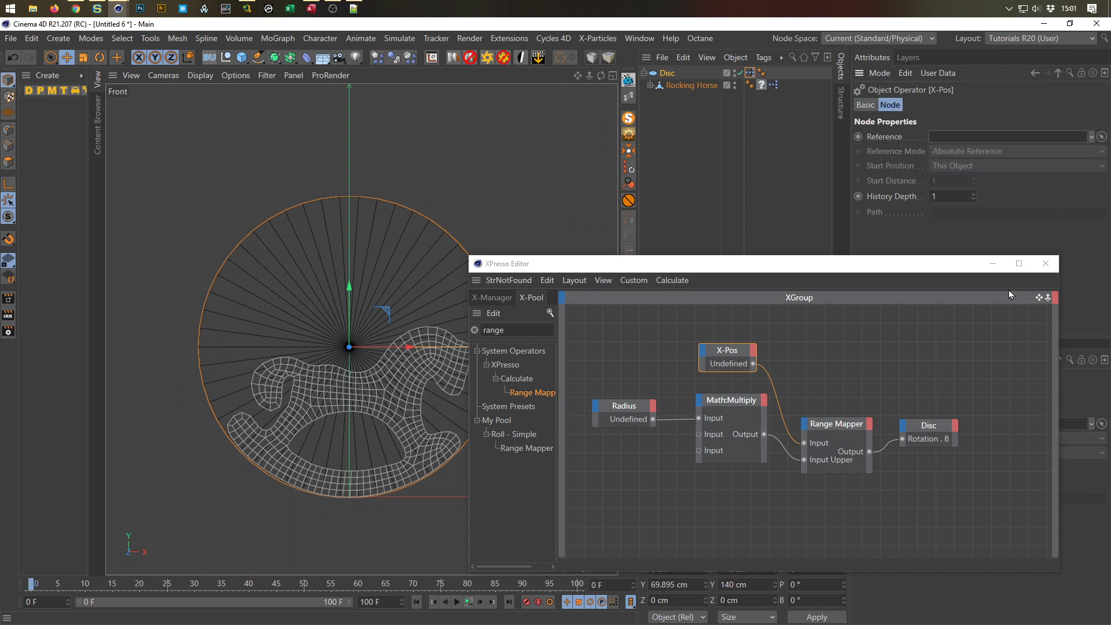
Step: Clear the object reference of the Disc's Rotation . B node and rename the node Roll it
{"action": "left_click", "coordinate": [906, 428]}
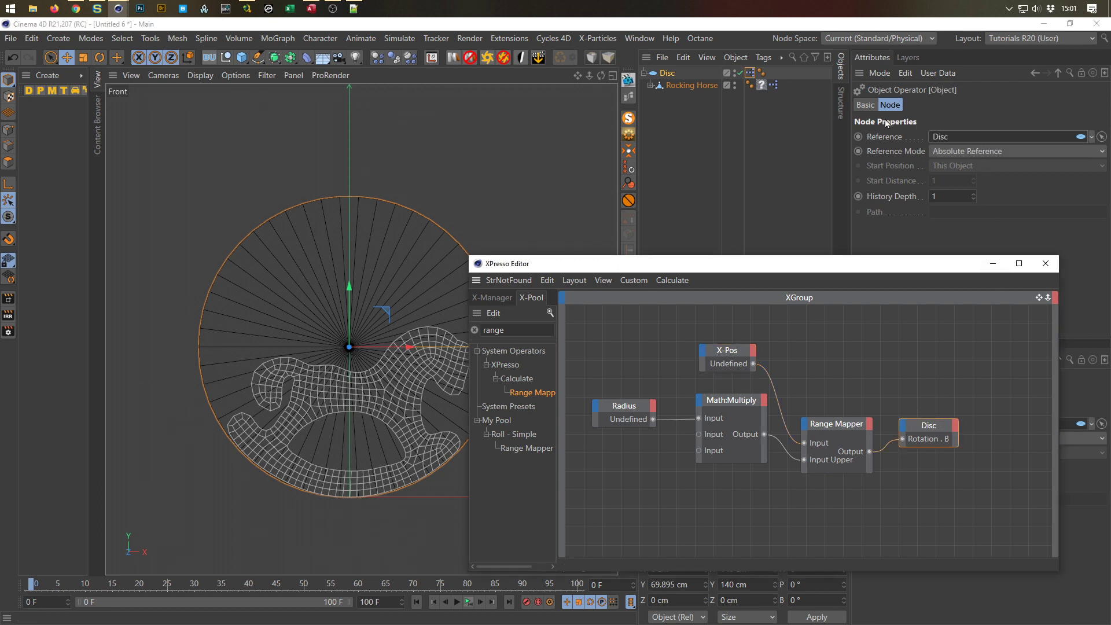
{"action": "left_click", "coordinate": [1091, 137]}
{"action": "left_click", "coordinate": [1039, 152]}
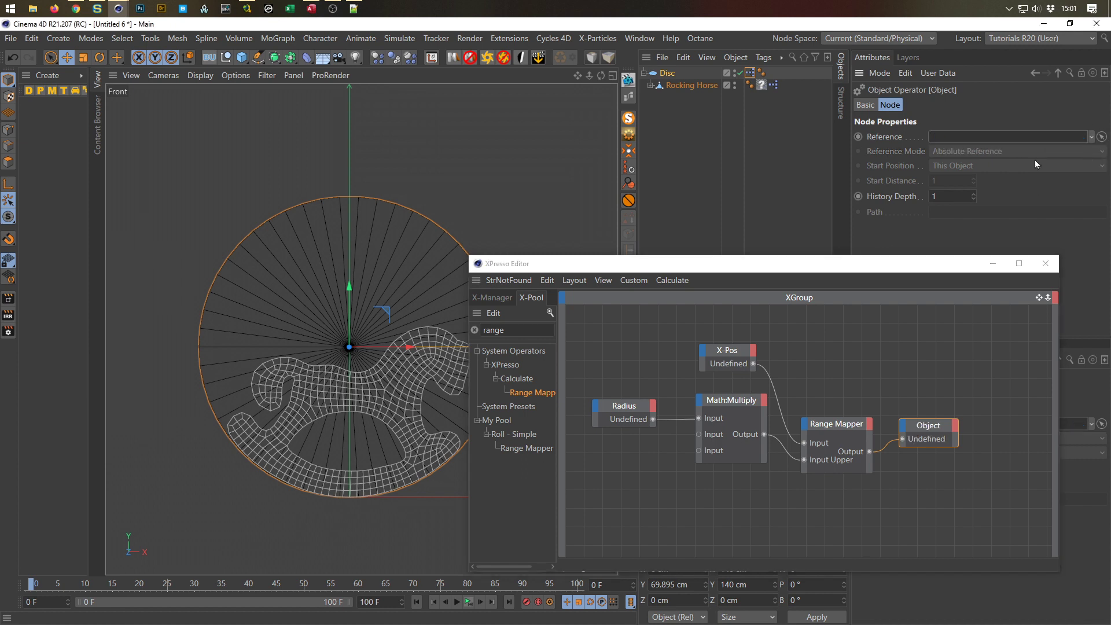
{"action": "left_click", "coordinate": [868, 105]}
{"action": "double_click", "coordinate": [966, 145]}
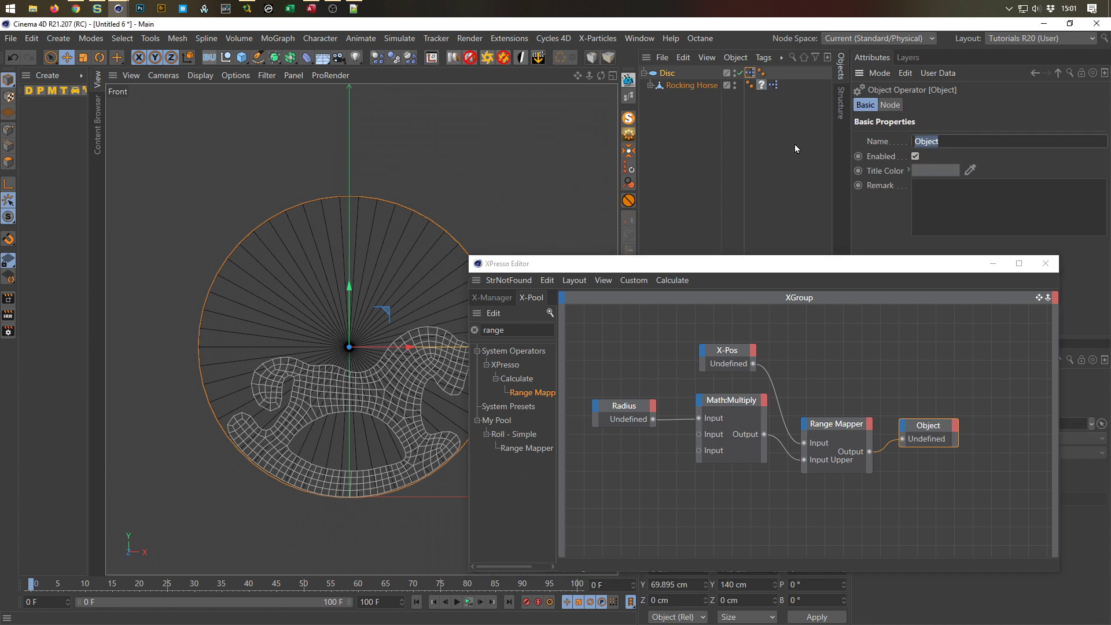
{"action": "type", "text": "Roll it"}
{"action": "key", "text": "Return"}
Step: Convert all five XPresso nodes into one XGroup and name the group Roll It
{"action": "left_click_drag", "start_coordinate": [576, 327], "coordinate": [979, 483]}
{"action": "right_click", "coordinate": [727, 351]}
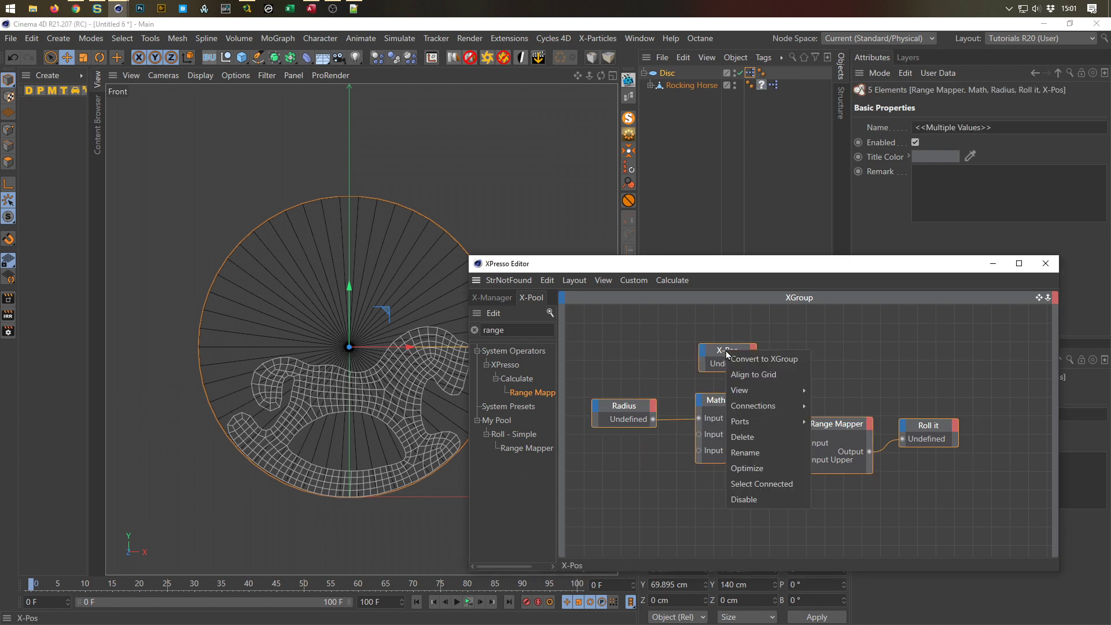
{"action": "left_click", "coordinate": [778, 358]}
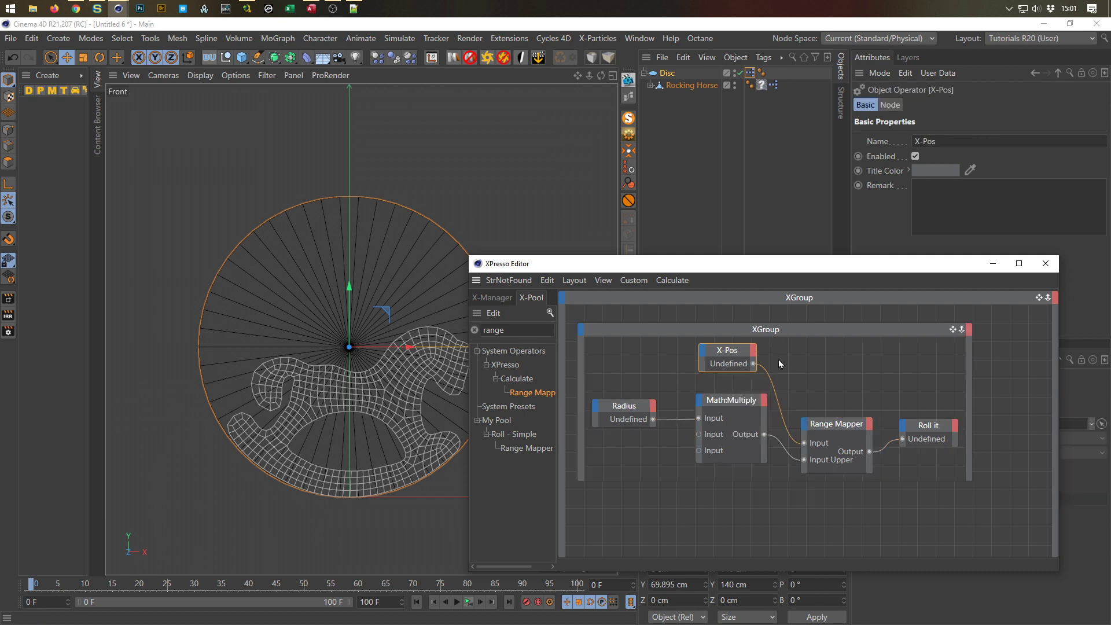
{"action": "left_click", "coordinate": [953, 142]}
{"action": "type", "text": "Ro"}
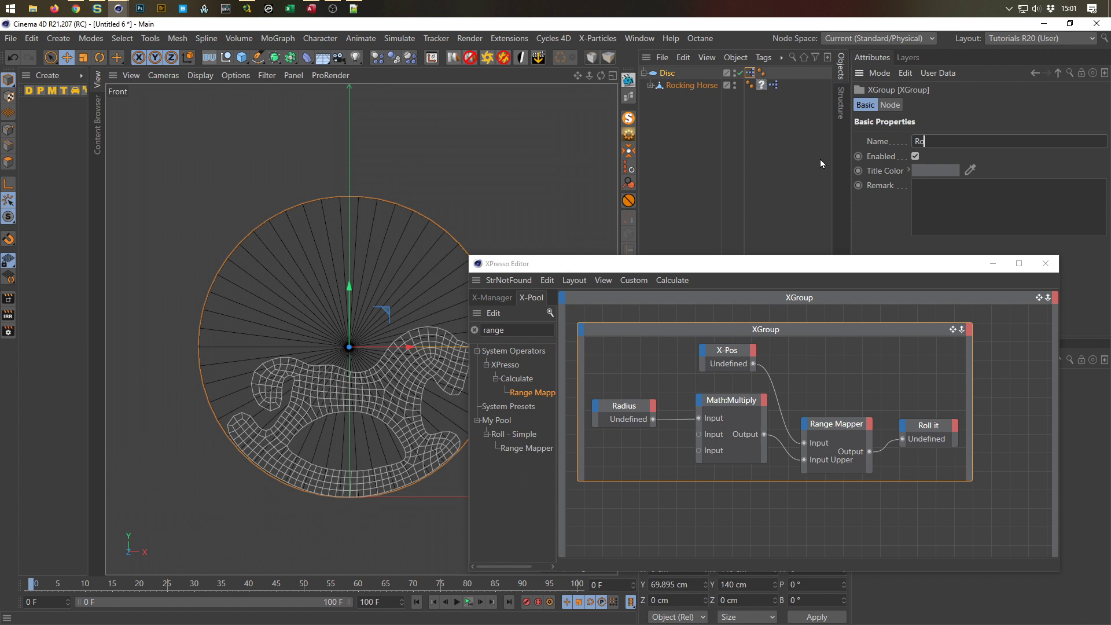
{"action": "type", "text": "ll It"}
{"action": "key", "text": "Return"}
Step: Store the Roll It group as a reusable preset in My Pool
{"action": "left_click", "coordinate": [492, 314]}
{"action": "left_click", "coordinate": [518, 313]}
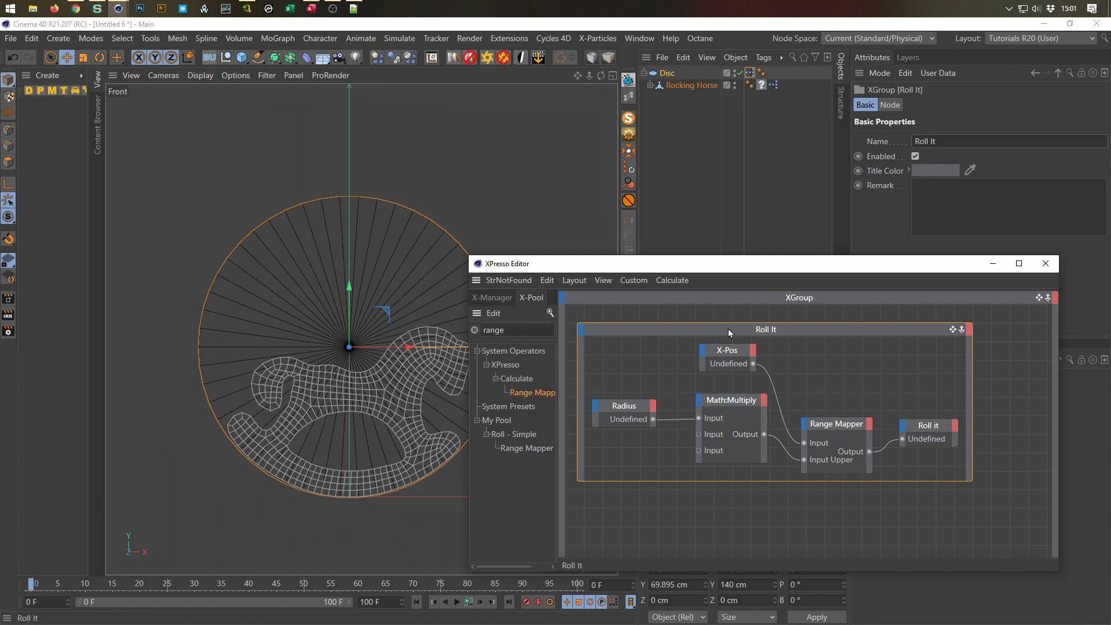
{"action": "left_click_drag", "start_coordinate": [727, 328], "coordinate": [501, 421]}
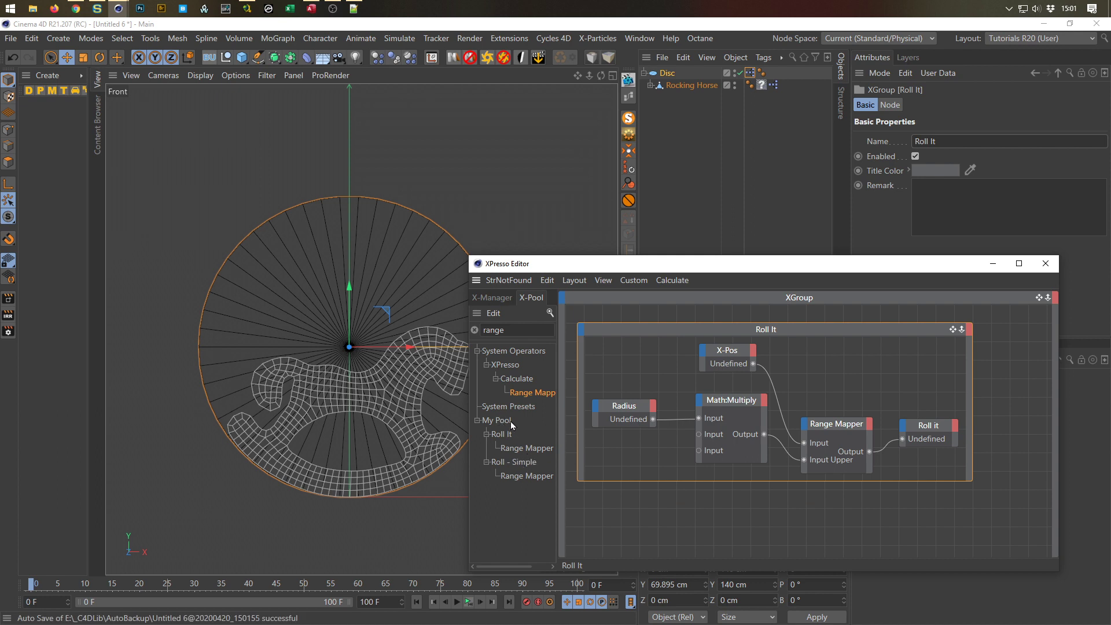
Step: Delete the Roll It group from the node graph and insert the Roll - Simple preset from My Pool
{"action": "key", "text": "Delete"}
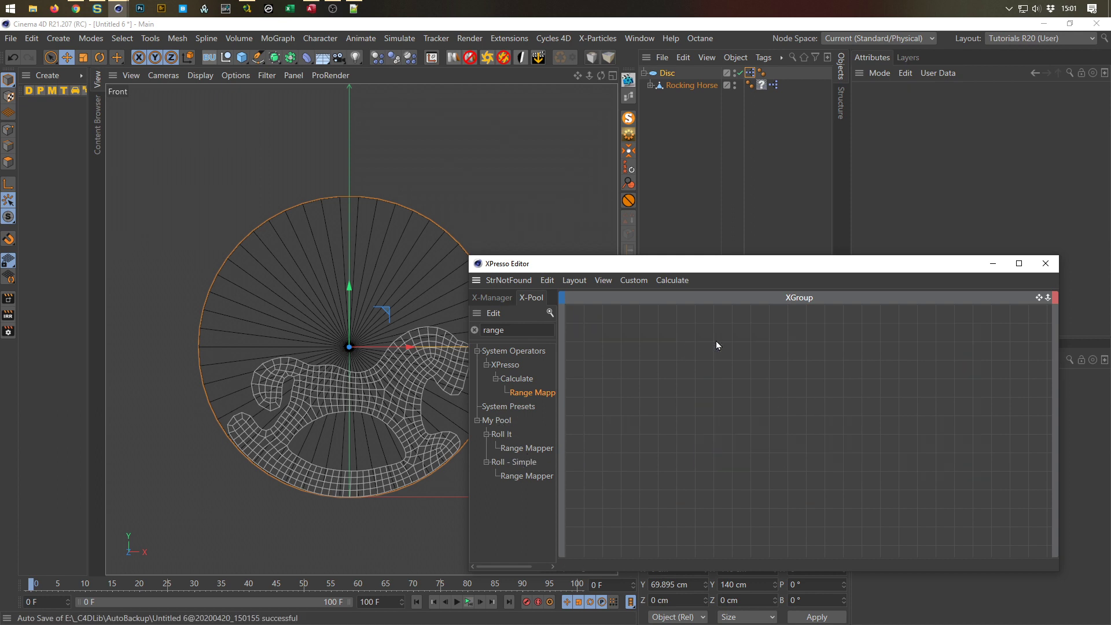
{"action": "left_click_drag", "start_coordinate": [514, 462], "coordinate": [775, 366]}
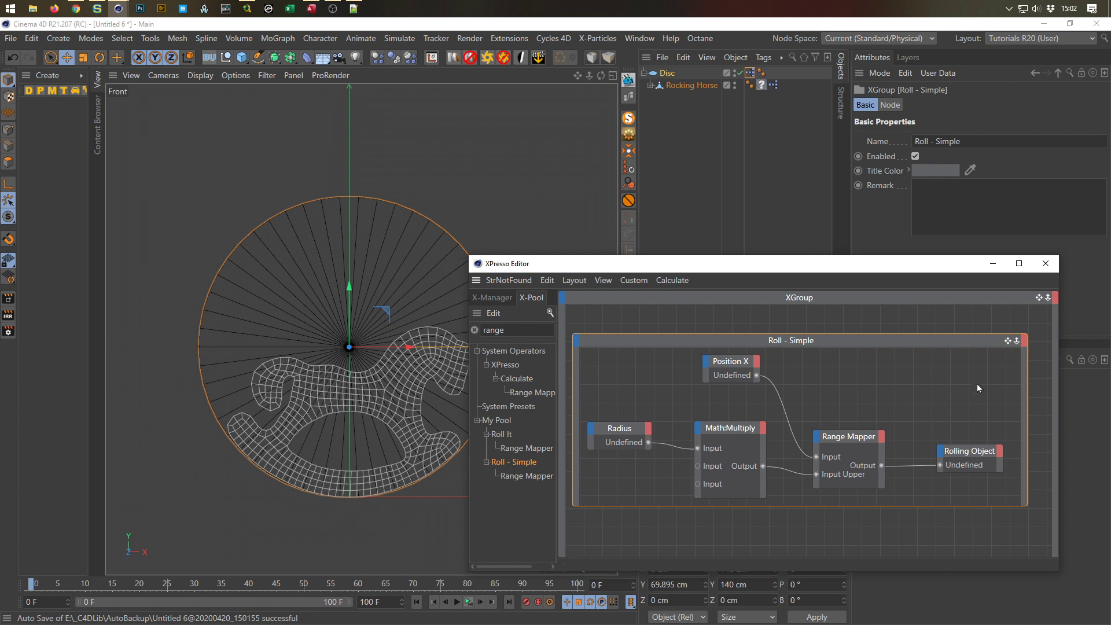
{"action": "left_click", "coordinate": [1056, 263]}
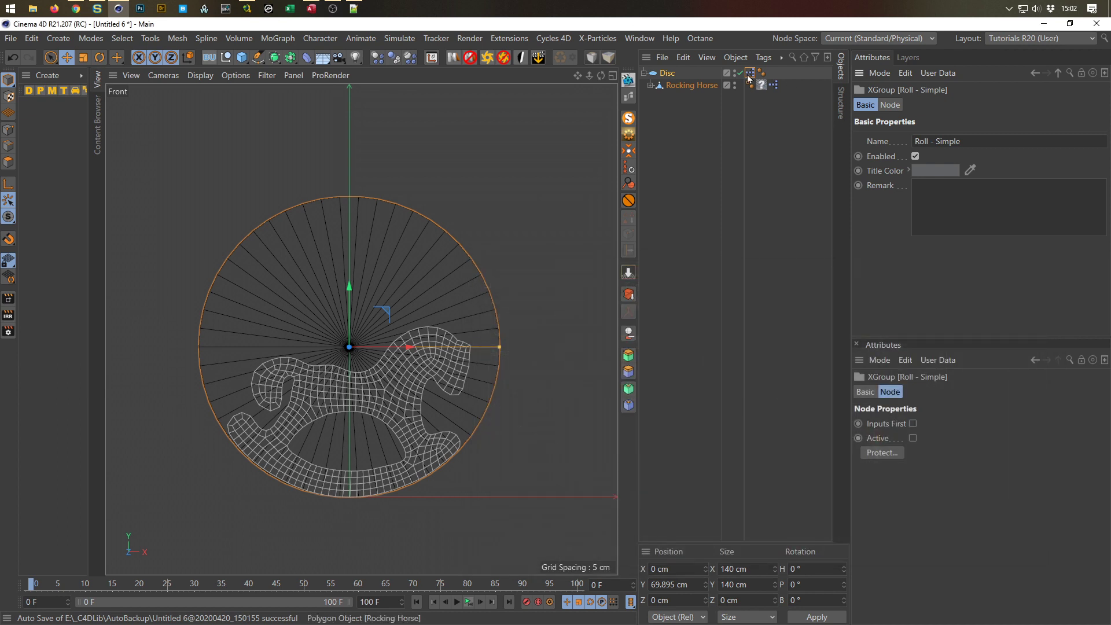
Step: Delete the Disc's XPresso tag, move the Rocking Horse's XPresso tag onto the Disc, and check its node graph
{"action": "left_click", "coordinate": [748, 74]}
{"action": "left_click", "coordinate": [766, 192]}
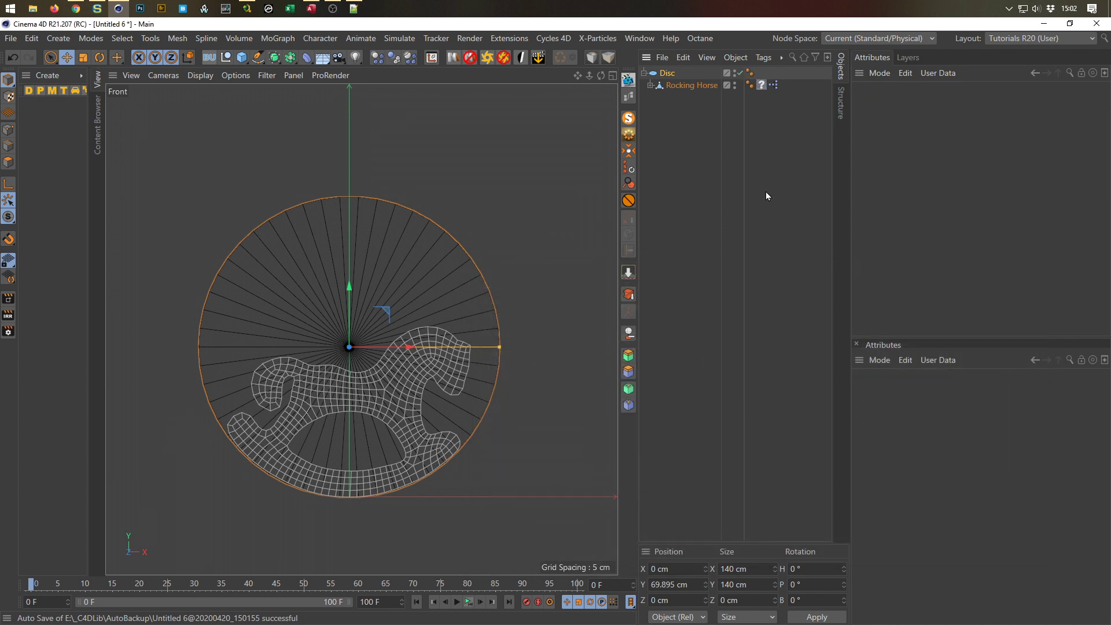
{"action": "left_click", "coordinate": [774, 86]}
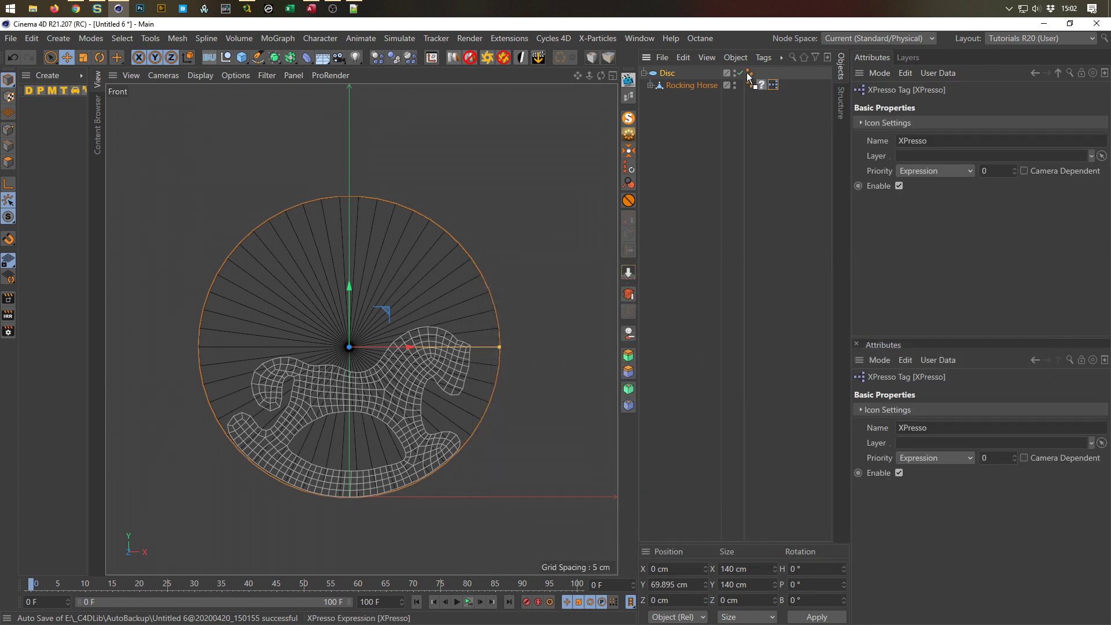
{"action": "double_click", "coordinate": [751, 74]}
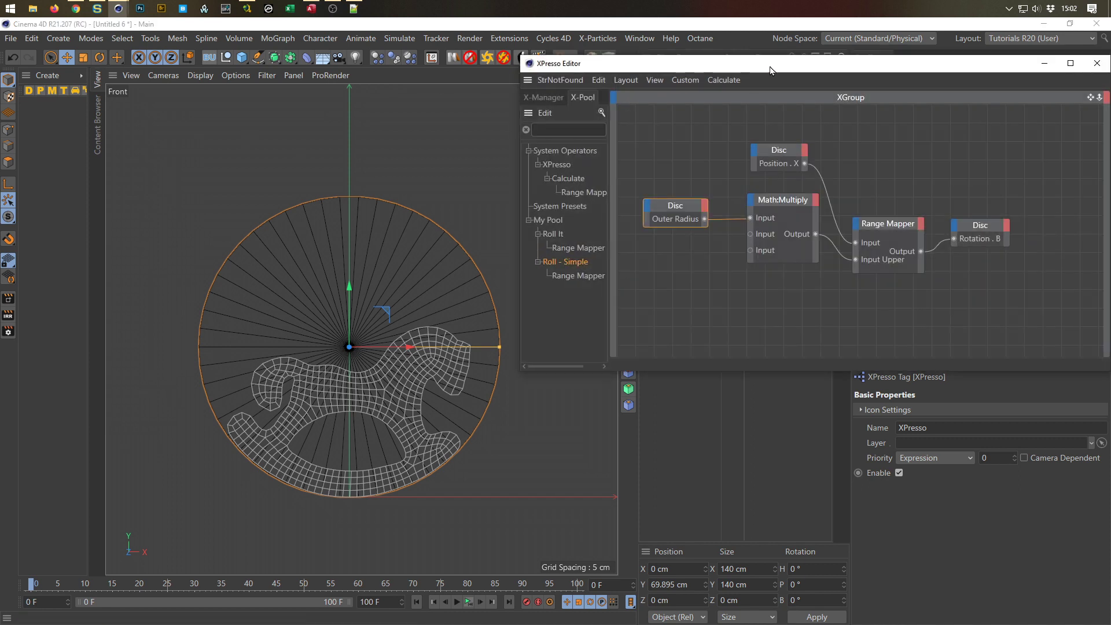
{"action": "left_click_drag", "start_coordinate": [761, 71], "coordinate": [734, 208]}
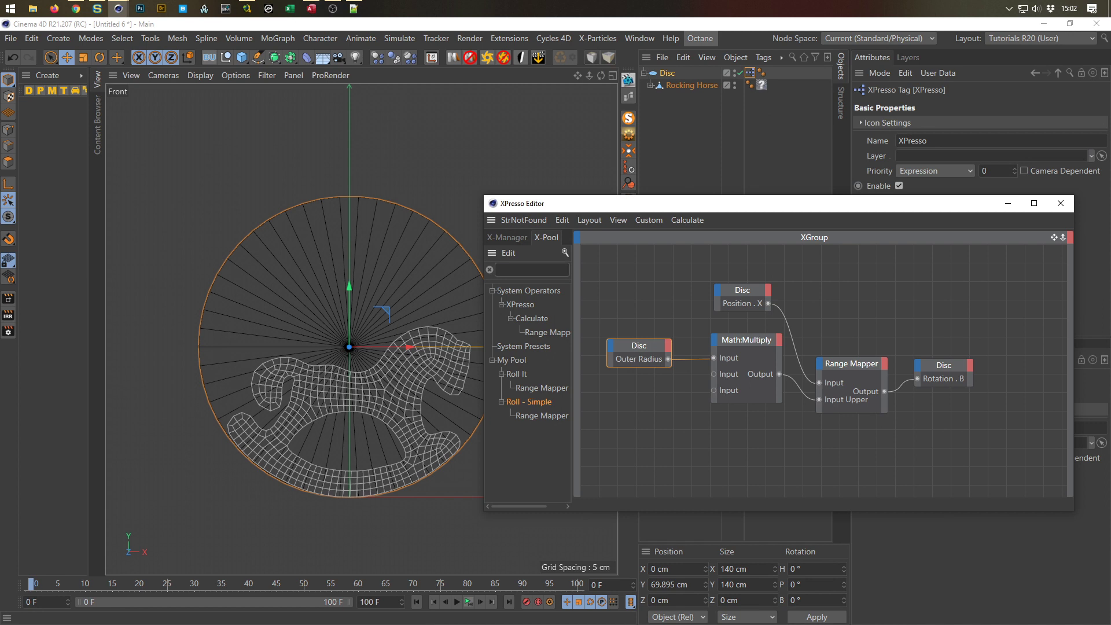
{"action": "left_click", "coordinate": [1060, 201]}
Step: Set the Disc's X position to 50 cm at frame 25 and keyframe it
{"action": "left_click", "coordinate": [668, 73]}
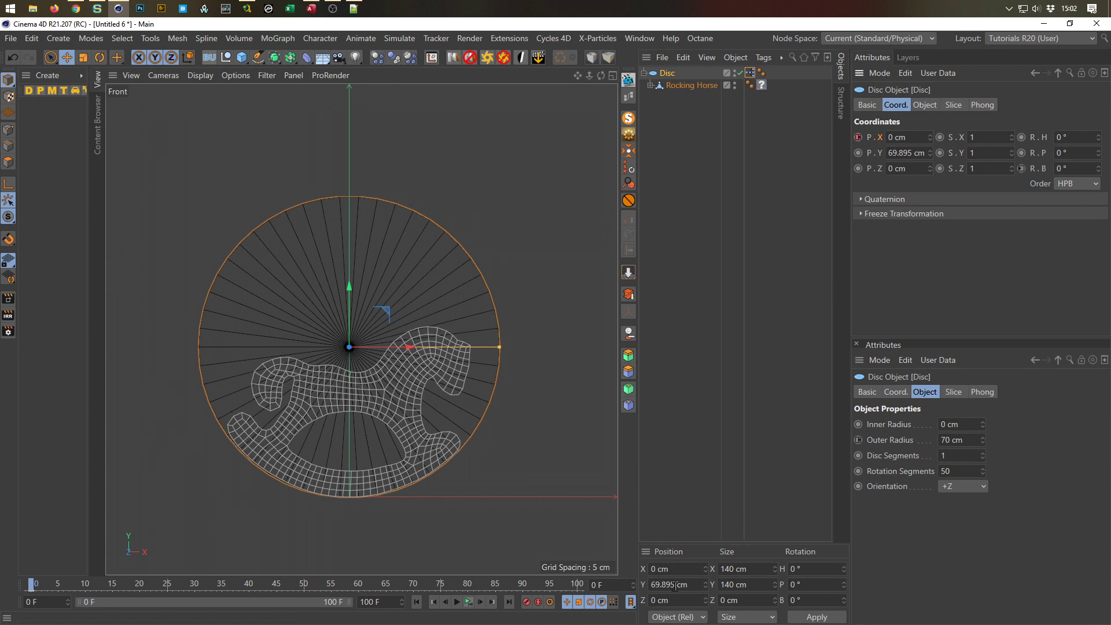
{"action": "left_click", "coordinate": [601, 585]}
{"action": "type", "text": "25"}
{"action": "key", "text": "Return"}
{"action": "left_click", "coordinate": [911, 137]}
{"action": "left_click_drag", "start_coordinate": [411, 345], "coordinate": [515, 356]}
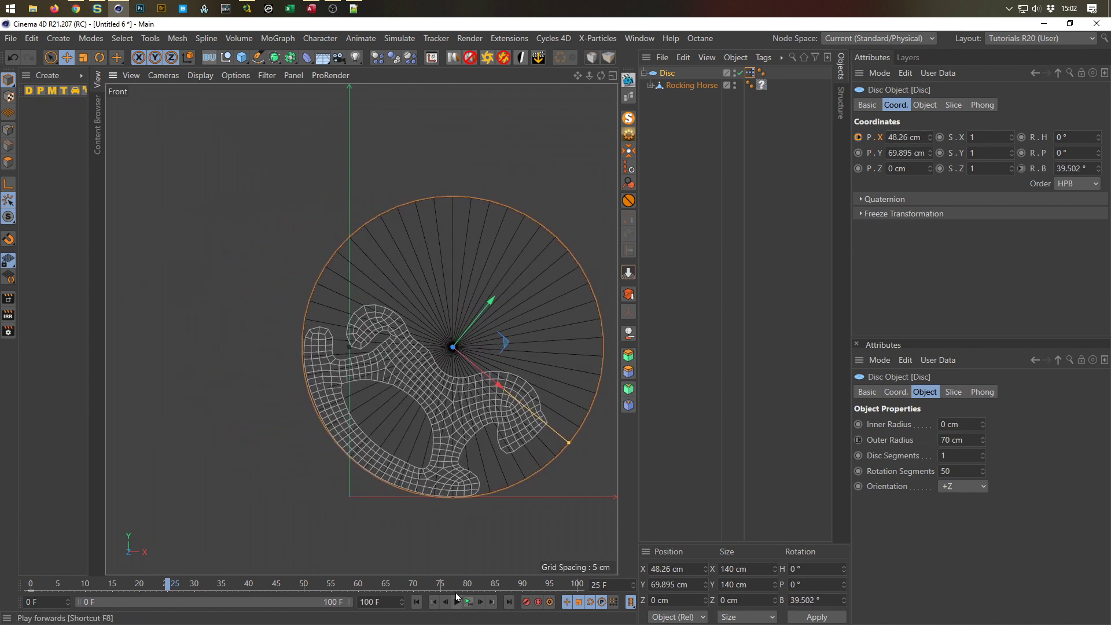
{"action": "double_click", "coordinate": [906, 138]}
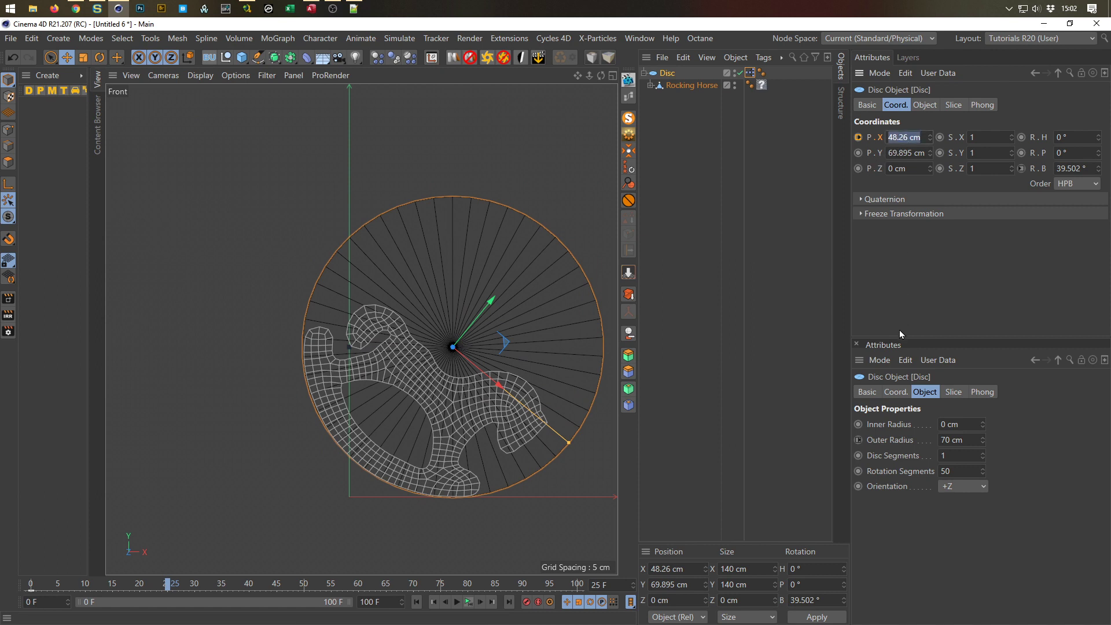
{"action": "type", "text": "50"}
{"action": "key", "text": "Return"}
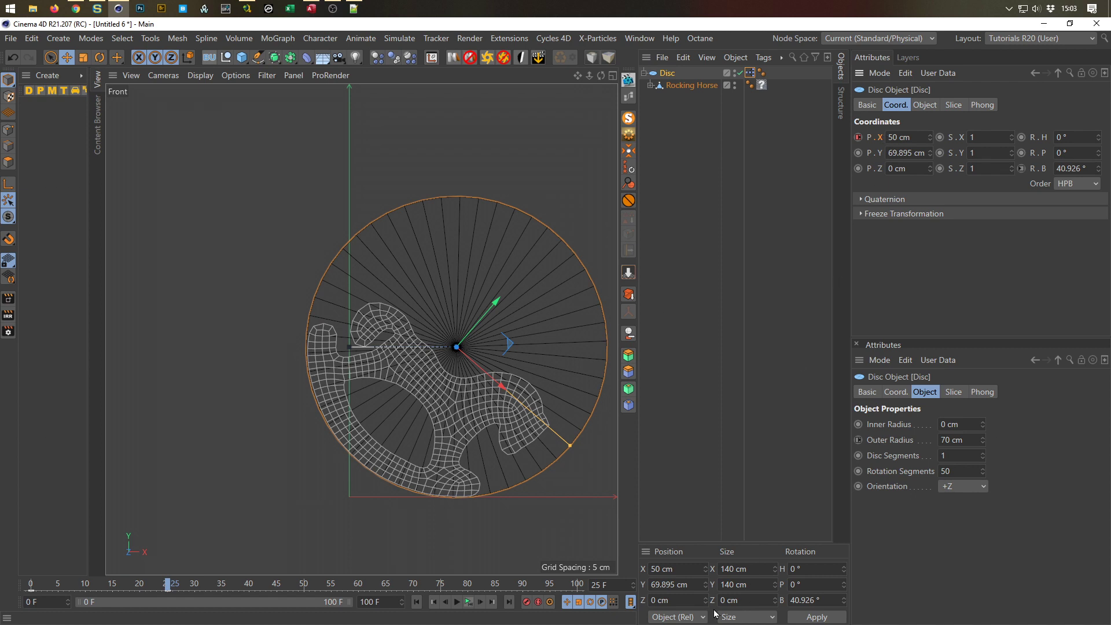
Step: Set the Disc's X position to -50 cm at frame 0 and keyframe it
{"action": "left_click_drag", "start_coordinate": [607, 585], "coordinate": [524, 593]}
{"action": "type", "text": "0"}
{"action": "key", "text": "Return"}
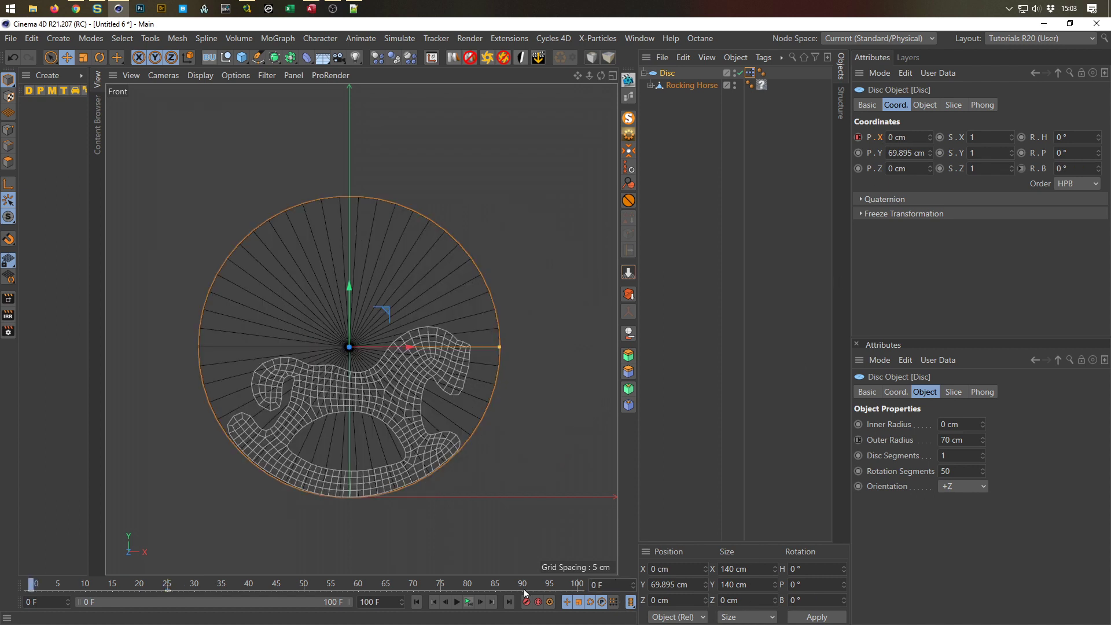
{"action": "double_click", "coordinate": [902, 137]}
{"action": "type", "text": "-50"}
{"action": "key", "text": "Return"}
{"action": "left_click", "coordinate": [857, 139], "text": "ctrl"}
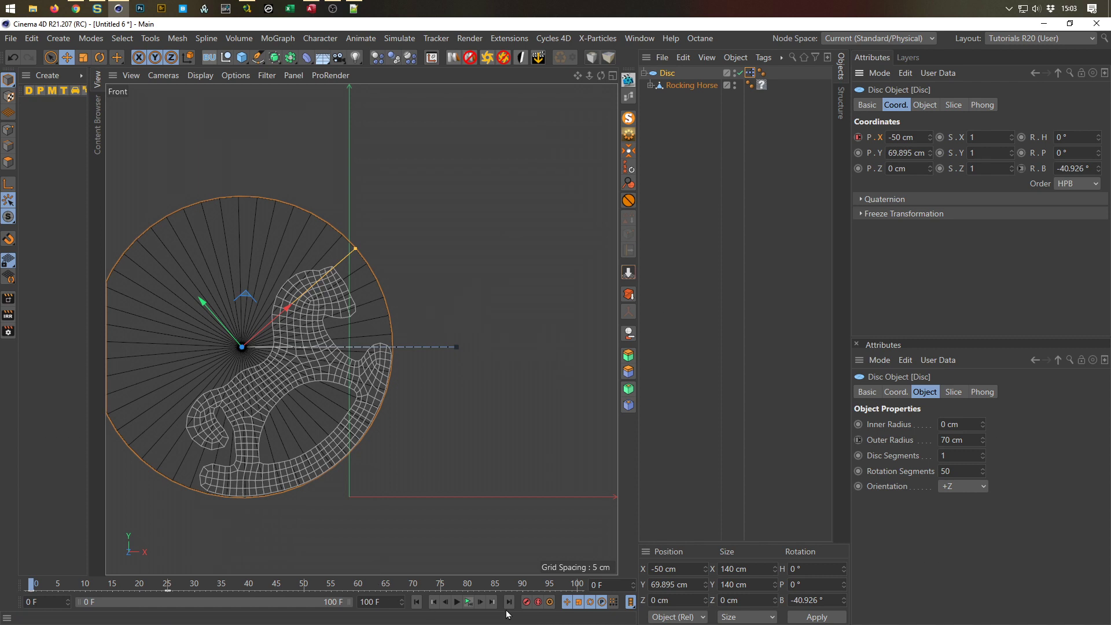
Step: Play back the Disc's rolling animation and open the Timeline clear of the horse in the viewport
{"action": "left_click", "coordinate": [468, 602]}
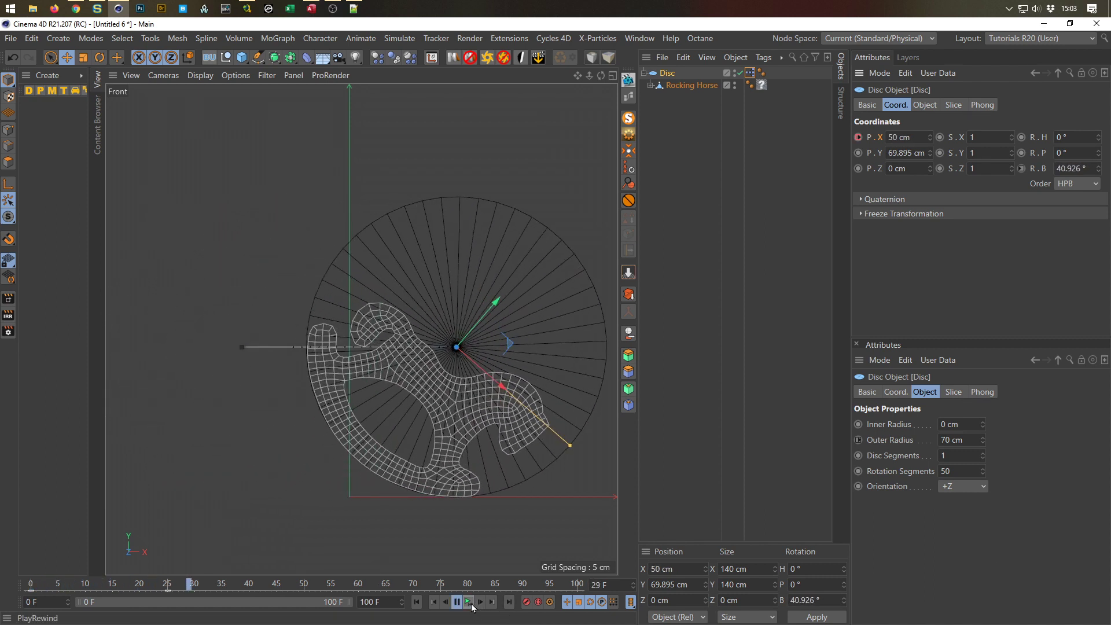
{"action": "left_click", "coordinate": [469, 602]}
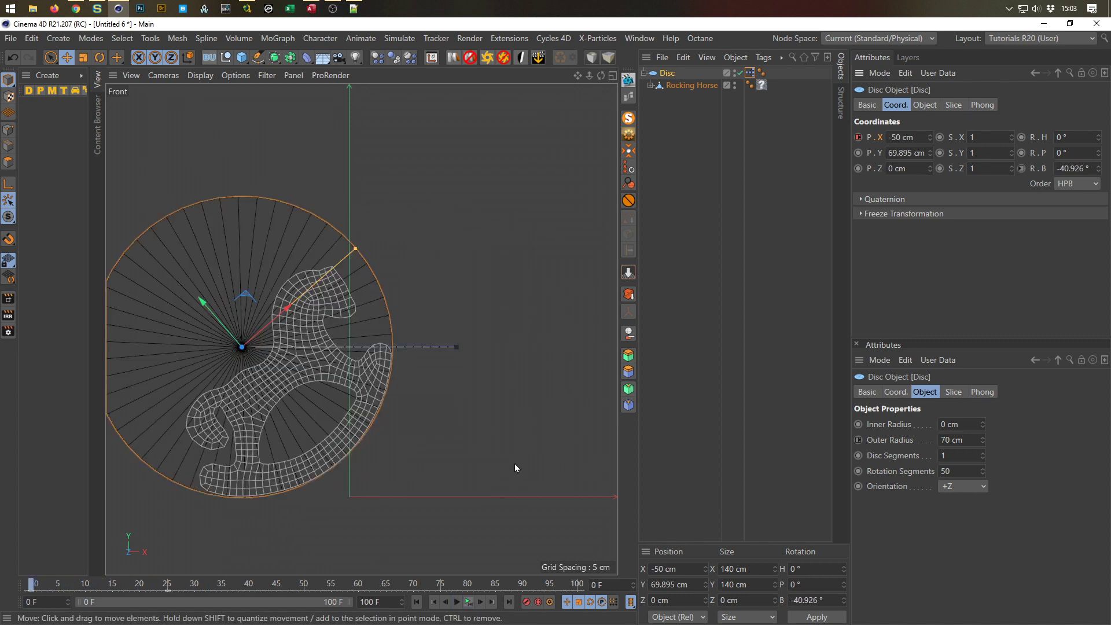
{"action": "key", "text": "shift+F3"}
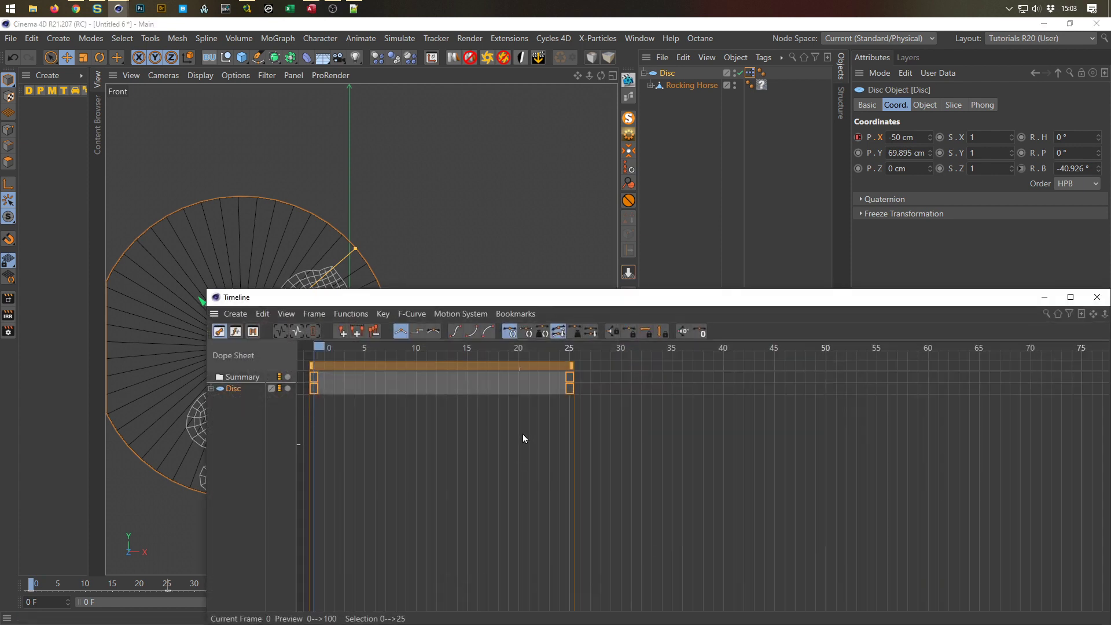
{"action": "left_click_drag", "start_coordinate": [605, 297], "coordinate": [565, 232]}
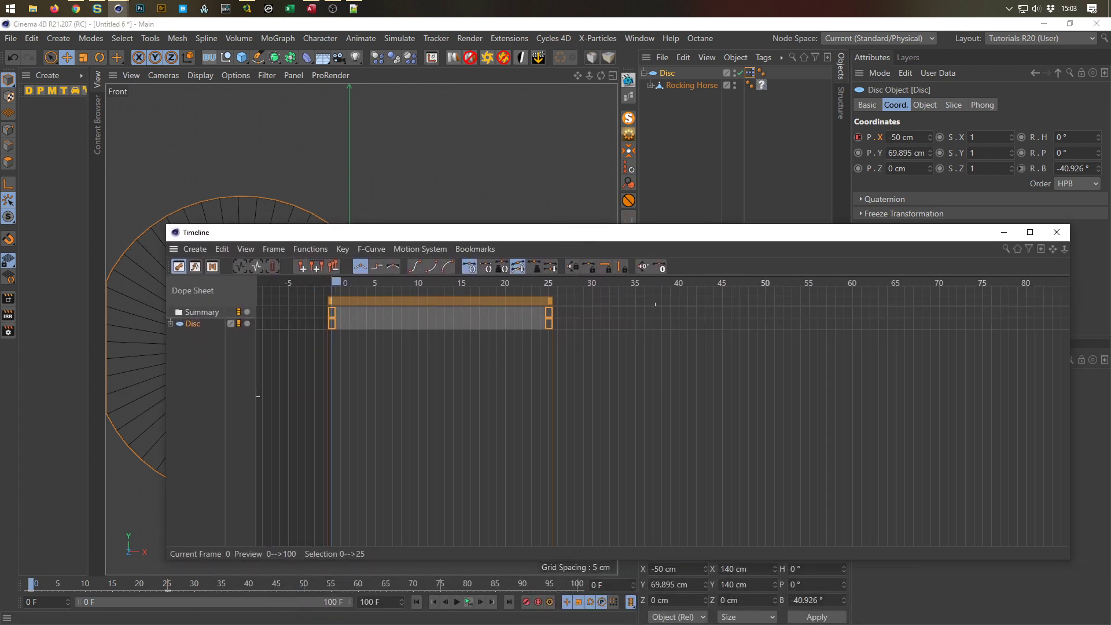
{"action": "scroll", "coordinate": [655, 303], "scroll_direction": "down", "scroll_amount": 2}
{"action": "scroll", "coordinate": [688, 353], "scroll_direction": "down", "scroll_amount": 2}
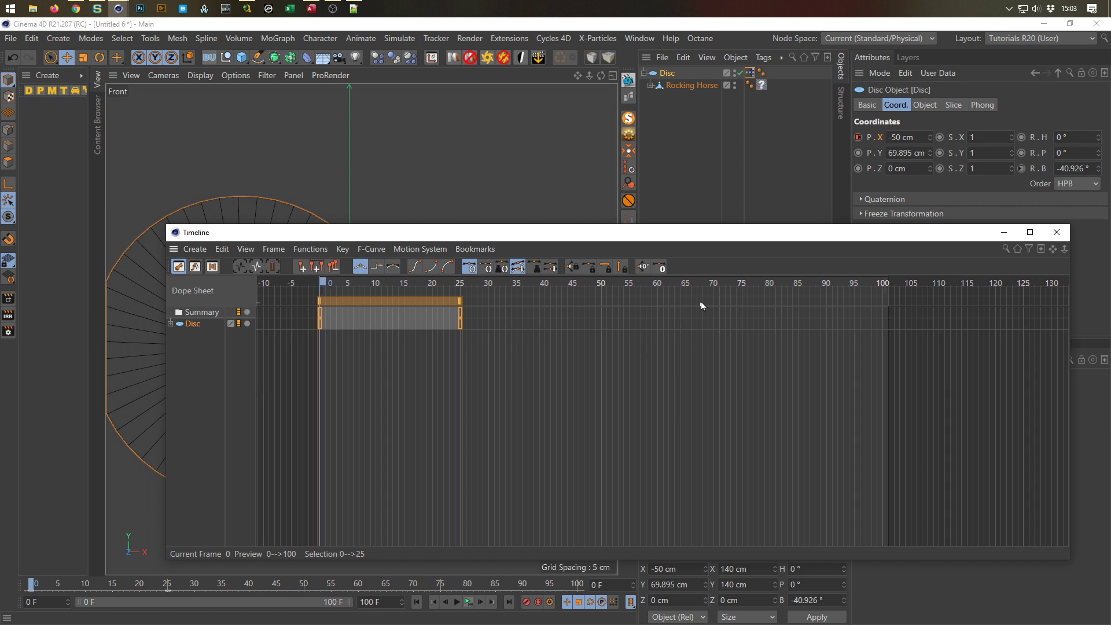
{"action": "left_click_drag", "start_coordinate": [706, 237], "coordinate": [1084, 231]}
{"action": "left_click", "coordinate": [468, 601]}
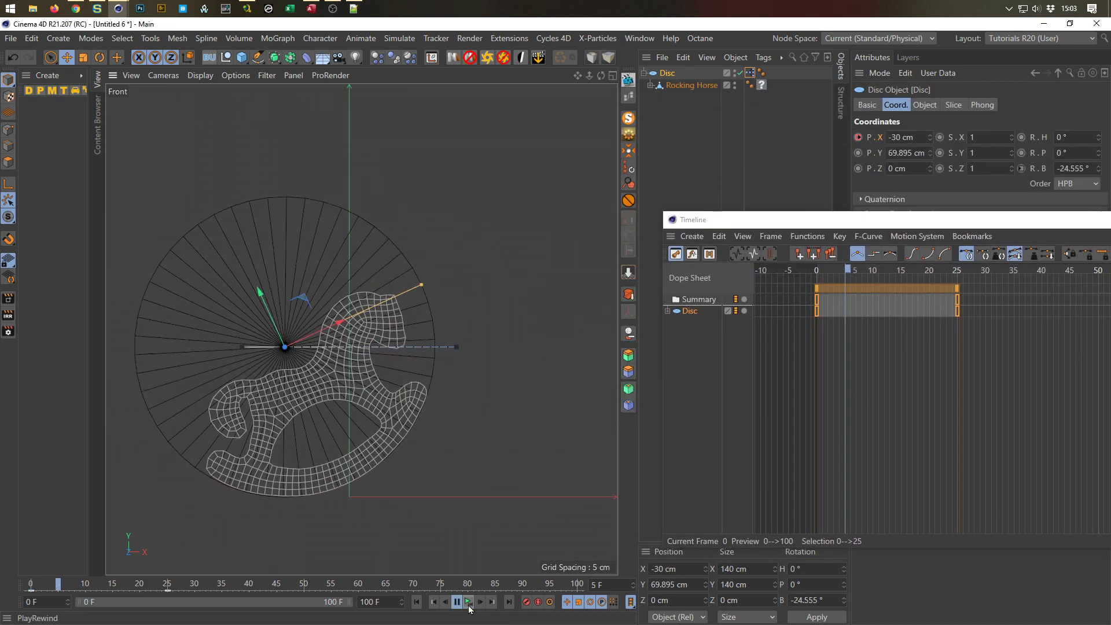
{"action": "left_click", "coordinate": [469, 601]}
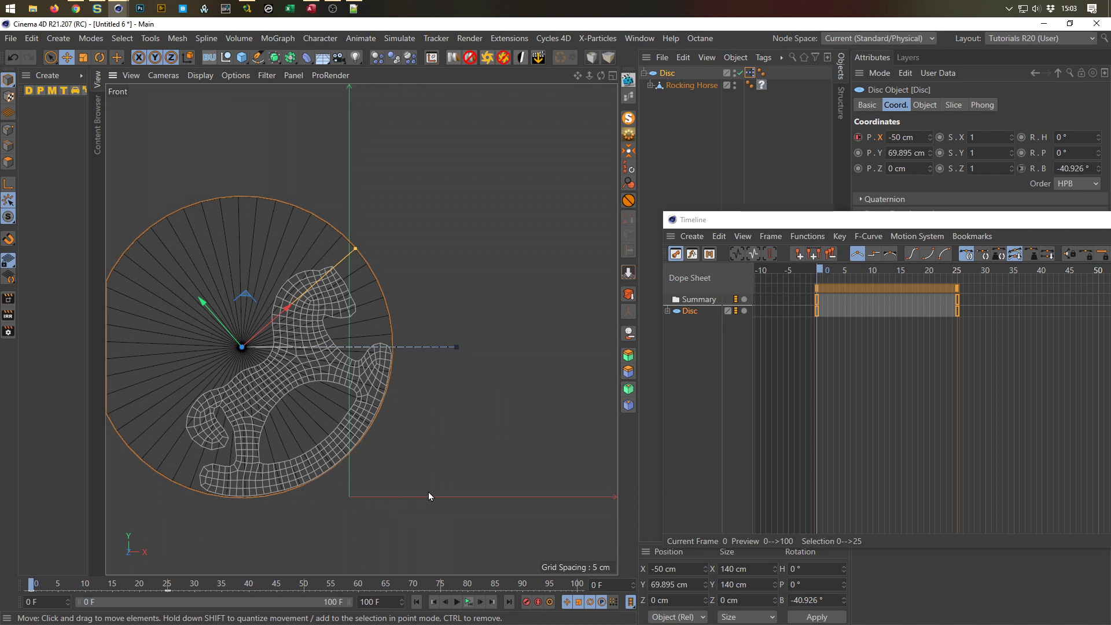
Step: Show the F-curve of the Disc's Position . X track and ease both of its keys with spline interpolation
{"action": "left_click_drag", "start_coordinate": [800, 226], "coordinate": [322, 173]}
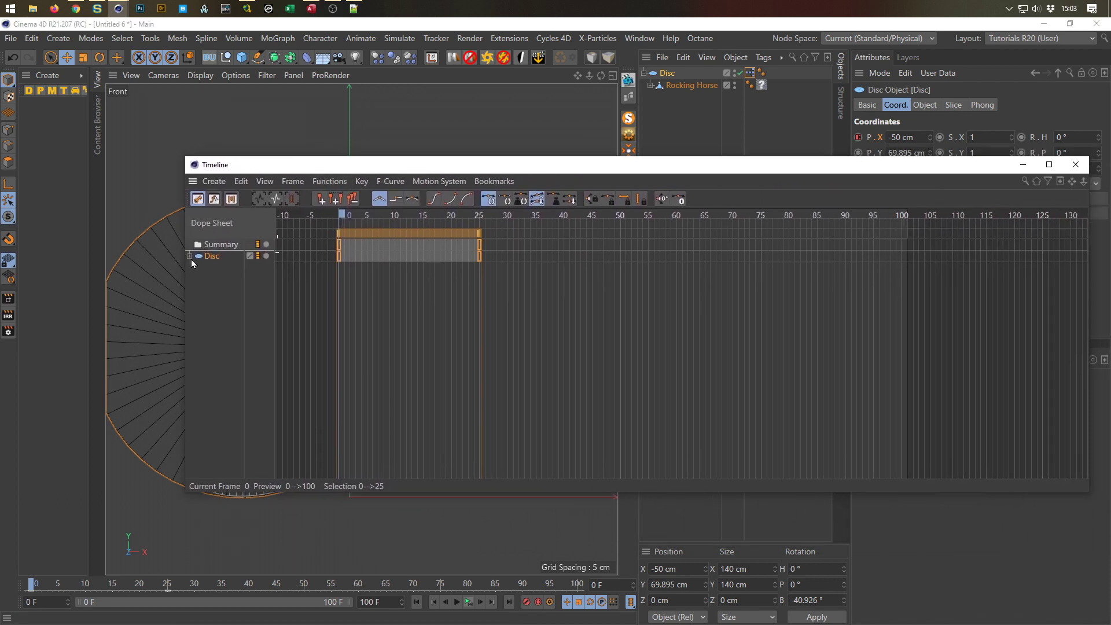
{"action": "left_click", "coordinate": [189, 257]}
{"action": "left_click", "coordinate": [196, 267]}
{"action": "left_click", "coordinate": [203, 279]}
{"action": "left_click_drag", "start_coordinate": [331, 321], "coordinate": [518, 283]}
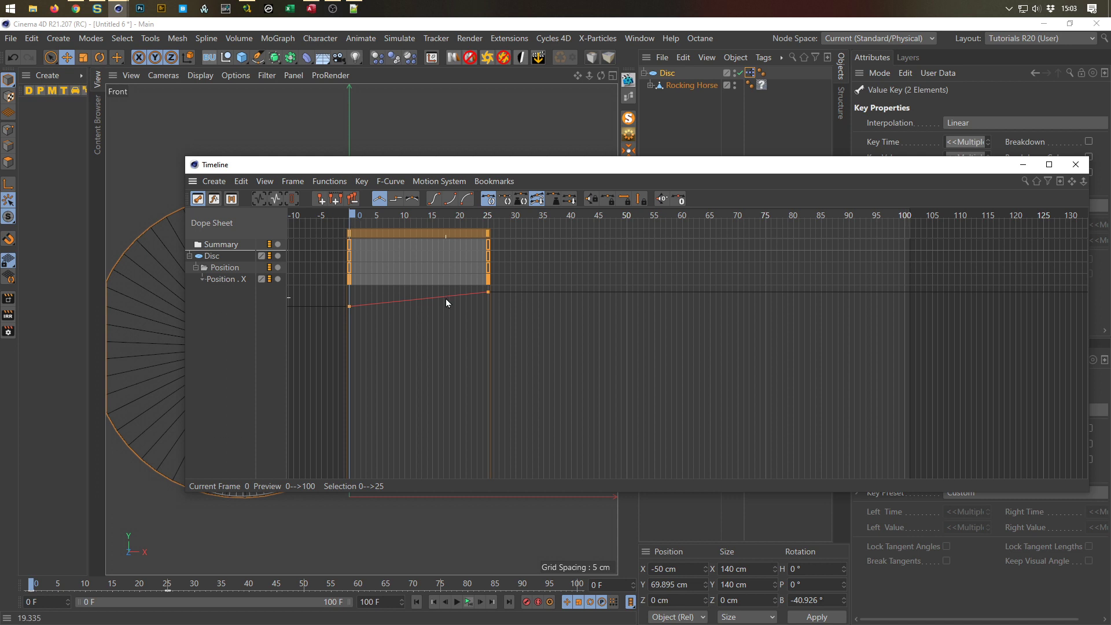
{"action": "left_click", "coordinate": [434, 199]}
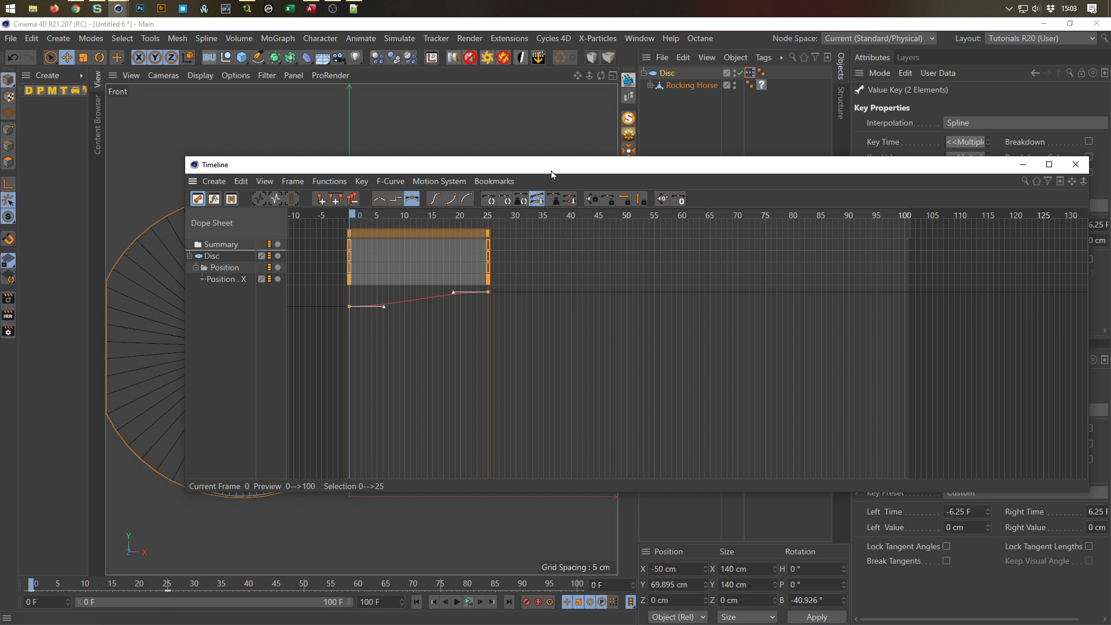
Step: Set the Disc's Position . X track to Oscillate after its last key, resizing the Timeline clear of the track properties
{"action": "left_click_drag", "start_coordinate": [552, 175], "coordinate": [538, 185]}
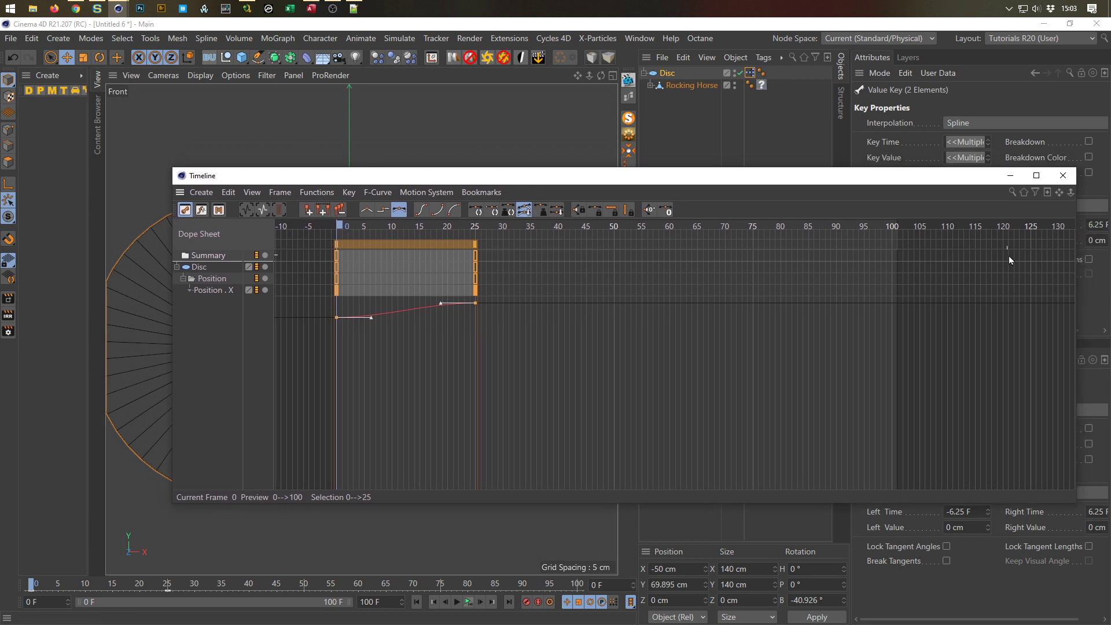
{"action": "left_click_drag", "start_coordinate": [1075, 228], "coordinate": [852, 248]}
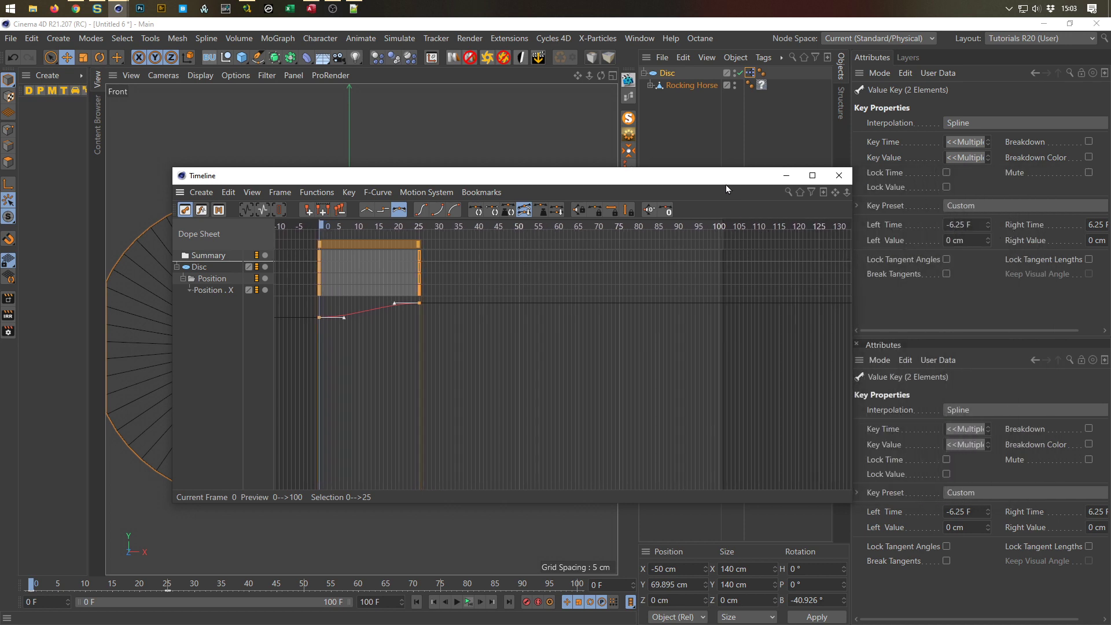
{"action": "left_click_drag", "start_coordinate": [726, 185], "coordinate": [784, 220]}
{"action": "left_click", "coordinate": [272, 328]}
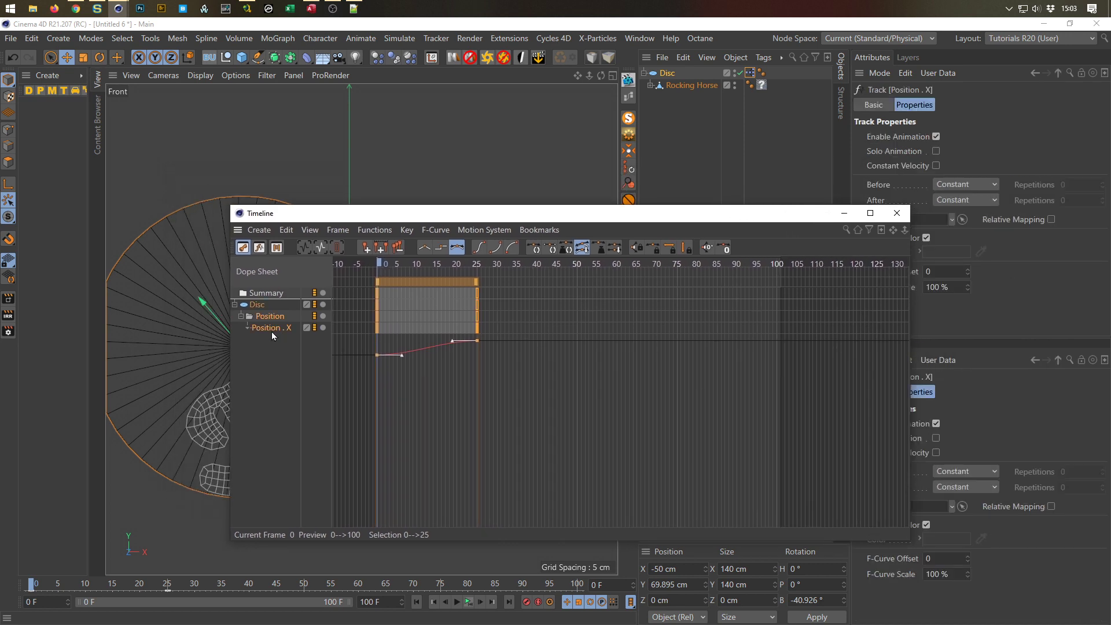
{"action": "left_click_drag", "start_coordinate": [612, 220], "coordinate": [527, 187]}
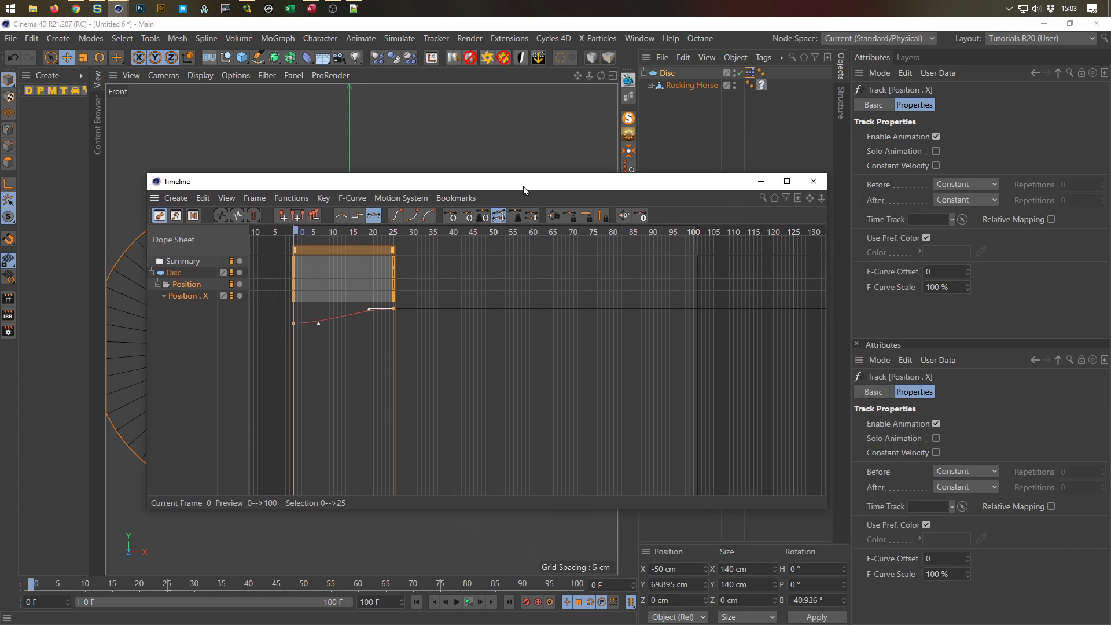
{"action": "left_click", "coordinate": [962, 199]}
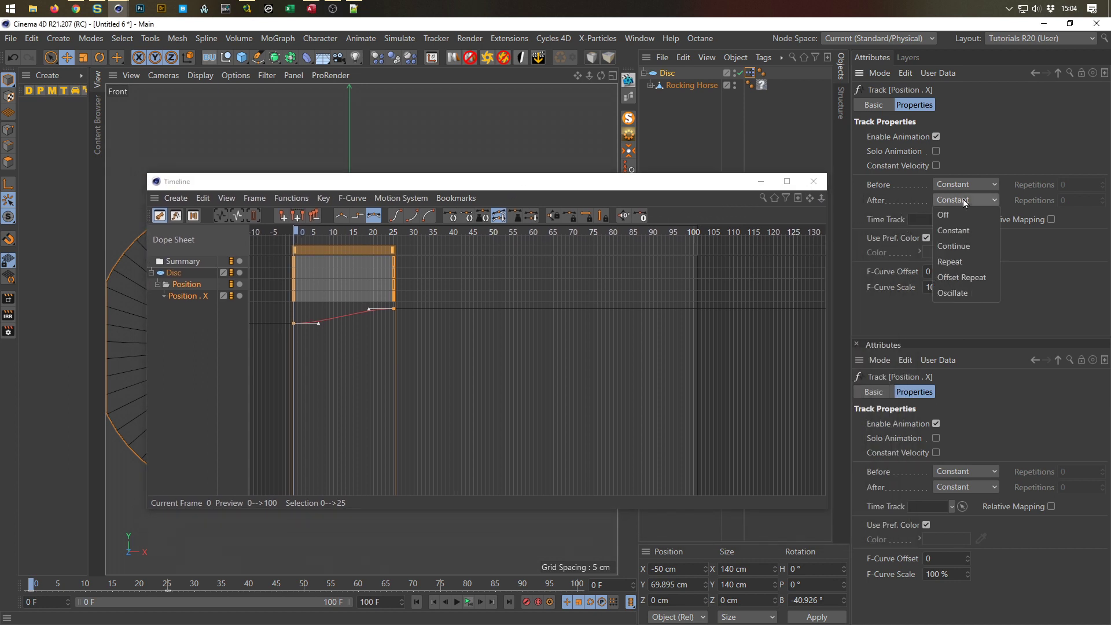
{"action": "left_click", "coordinate": [971, 294]}
Step: Set the oscillation after the Position . X keys to 3 repetitions
{"action": "left_click_drag", "start_coordinate": [667, 183], "coordinate": [948, 367]}
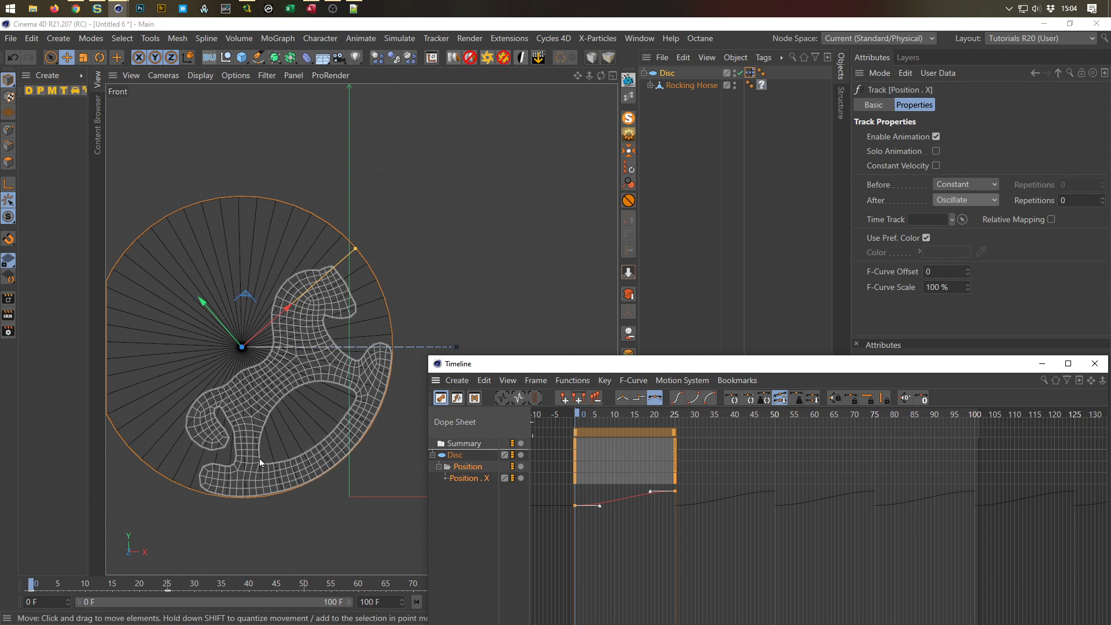
{"action": "left_click_drag", "start_coordinate": [770, 367], "coordinate": [529, 293]}
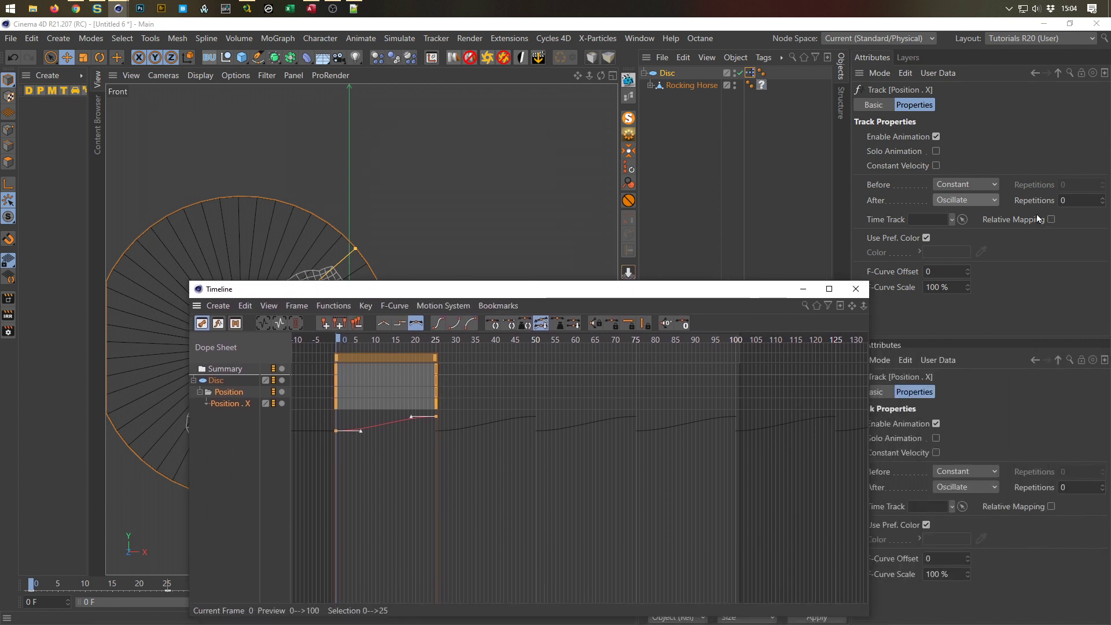
{"action": "left_click", "coordinate": [1101, 198]}
{"action": "left_click", "coordinate": [1101, 198]}
{"action": "left_click", "coordinate": [1102, 198]}
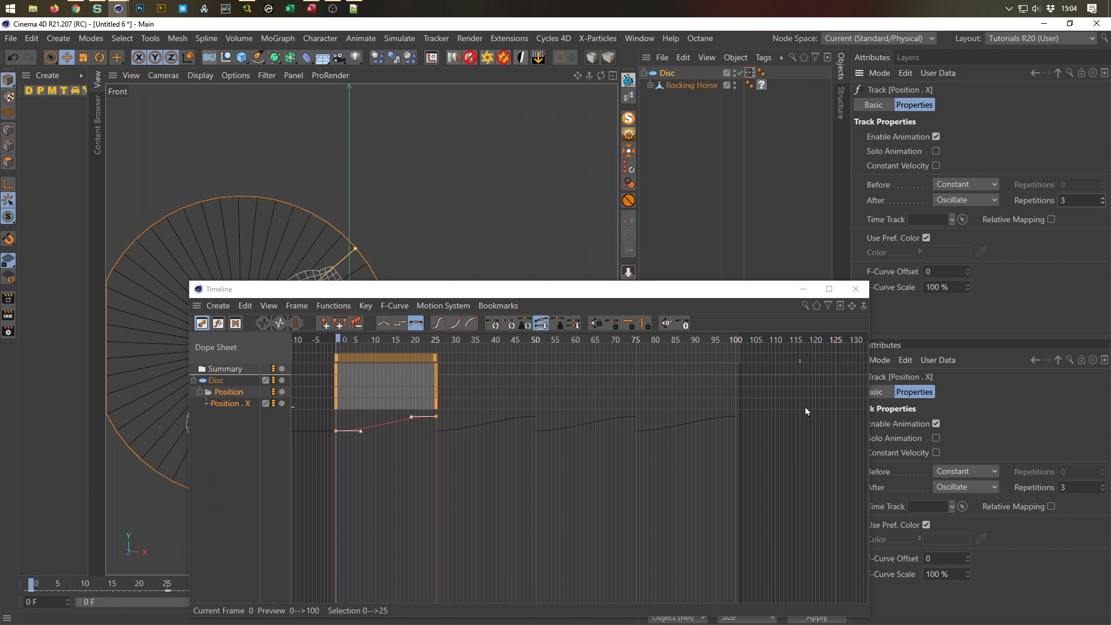
Step: Close the Timeline and play back the oscillating Disc animation with the whole rolling path in view
{"action": "left_click", "coordinate": [856, 288]}
{"action": "scroll", "coordinate": [495, 432], "scroll_direction": "down", "scroll_amount": 4}
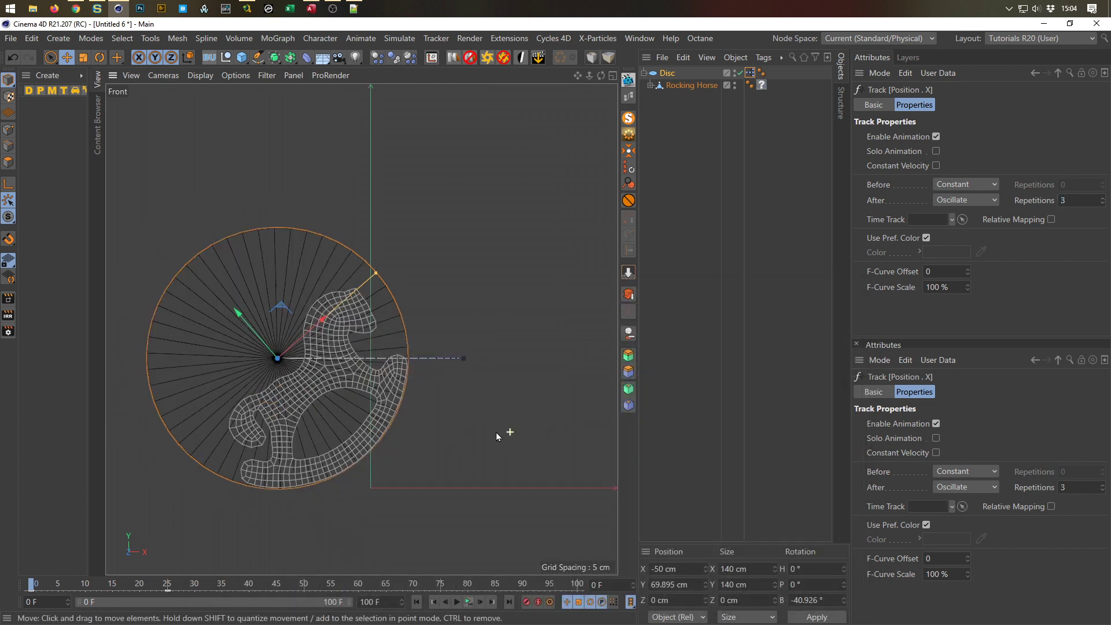
{"action": "left_click", "coordinate": [468, 602]}
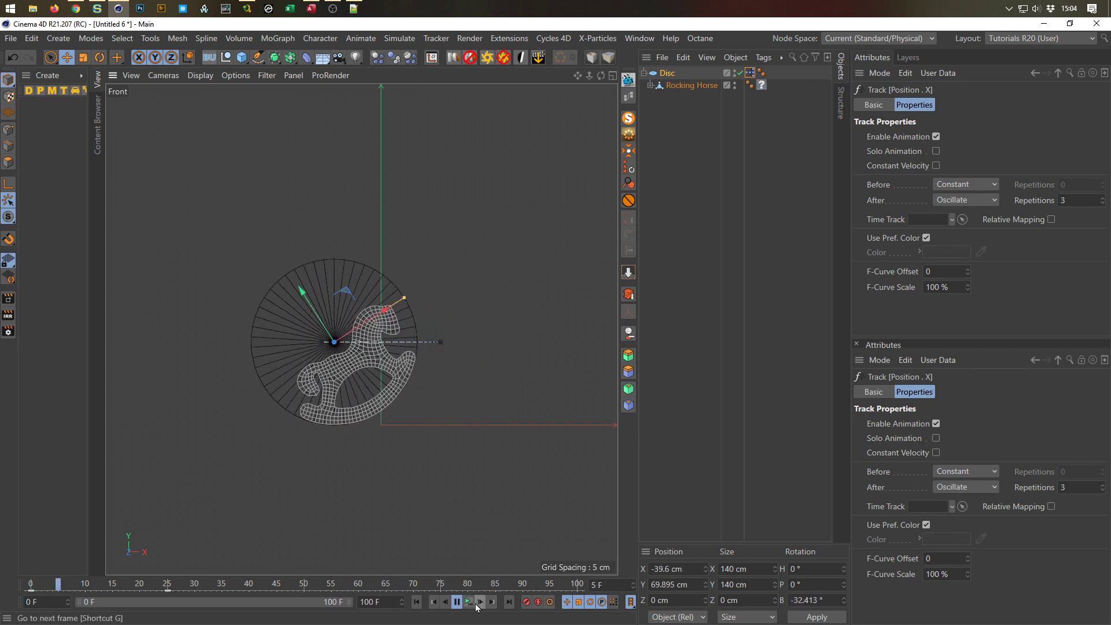
{"action": "left_click", "coordinate": [481, 602]}
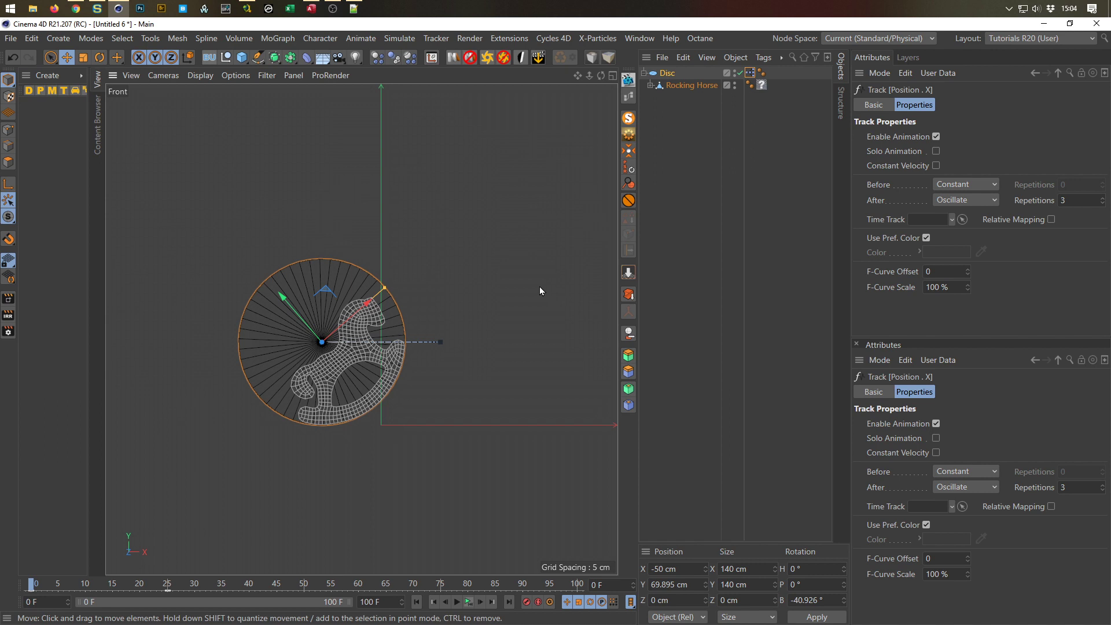
Step: Hide the Disc in the editor, force the Rocking Horse visible, and show it in the perspective view
{"action": "left_click", "coordinate": [735, 73]}
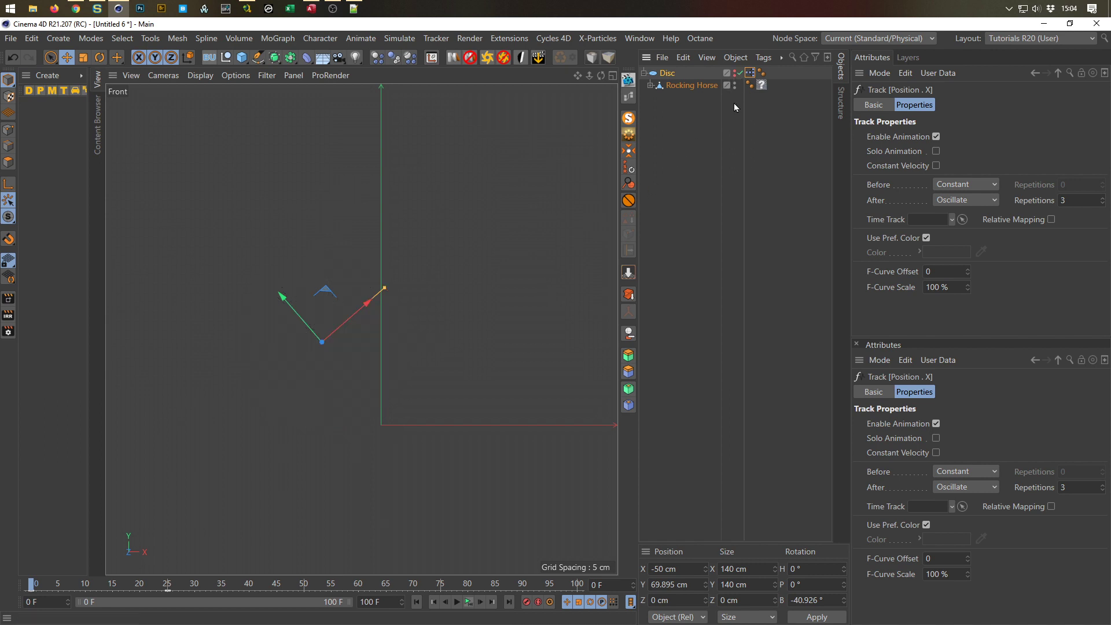
{"action": "left_click", "coordinate": [734, 83]}
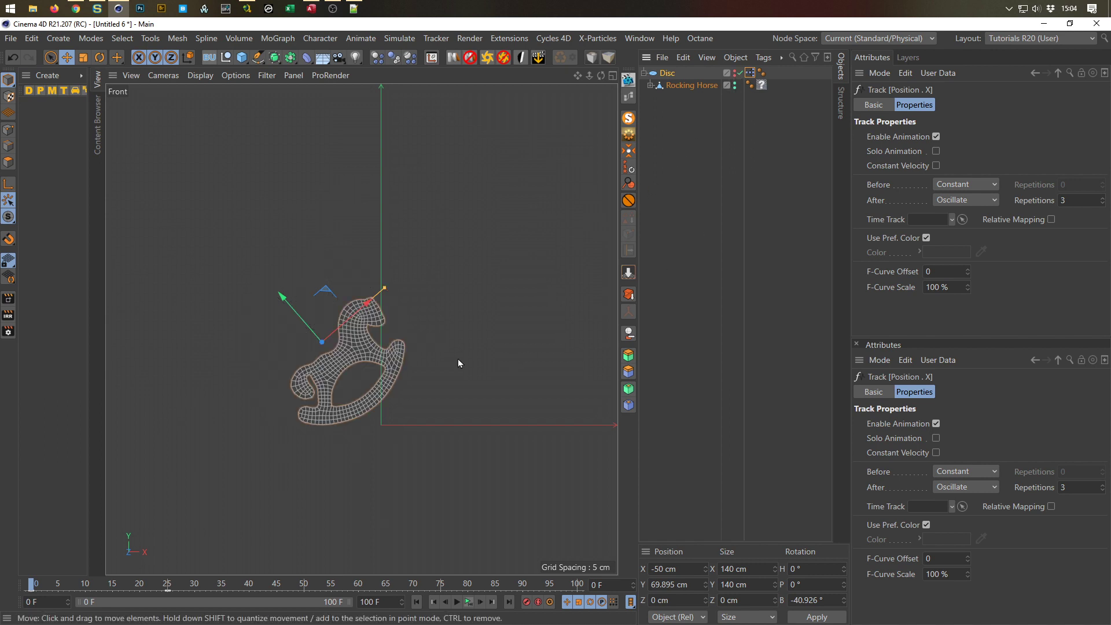
{"action": "middle_click", "coordinate": [408, 359]}
{"action": "middle_click", "coordinate": [331, 268]}
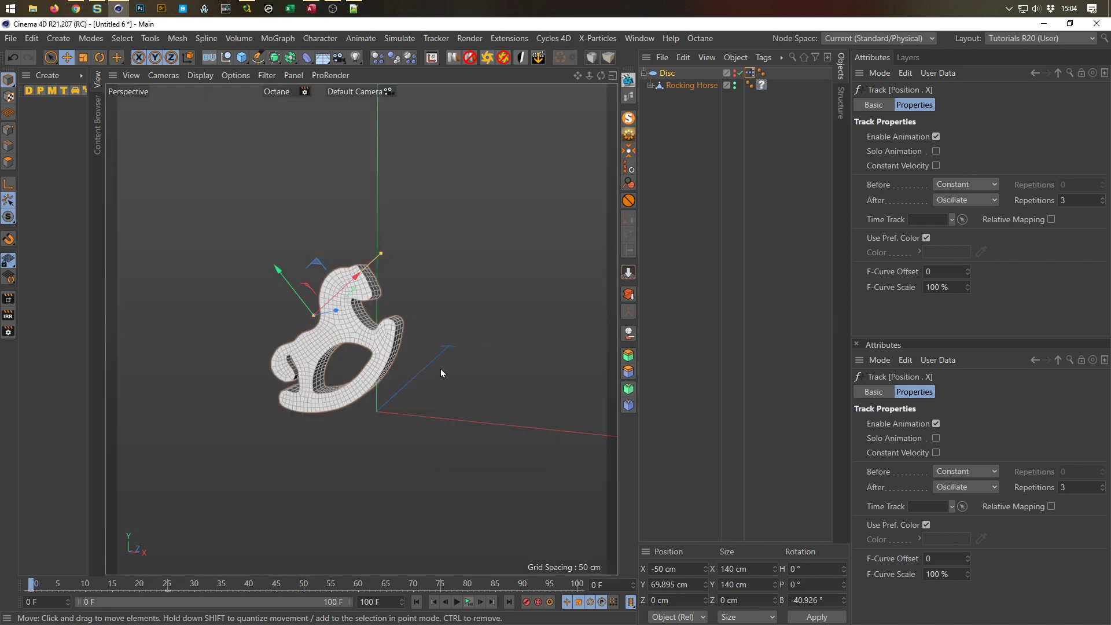
{"action": "left_click_drag", "start_coordinate": [393, 354], "coordinate": [420, 385], "text": "alt"}
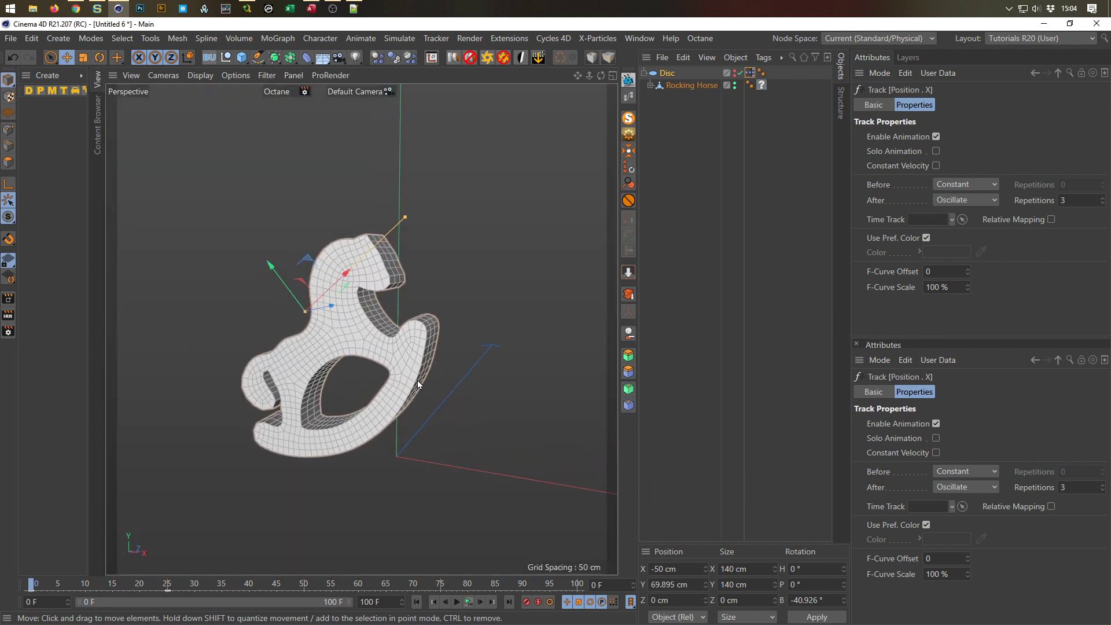
Step: Inspect the Rocking Horse object and the options of its nested Py-Extrude Modifier
{"action": "left_click", "coordinate": [678, 85]}
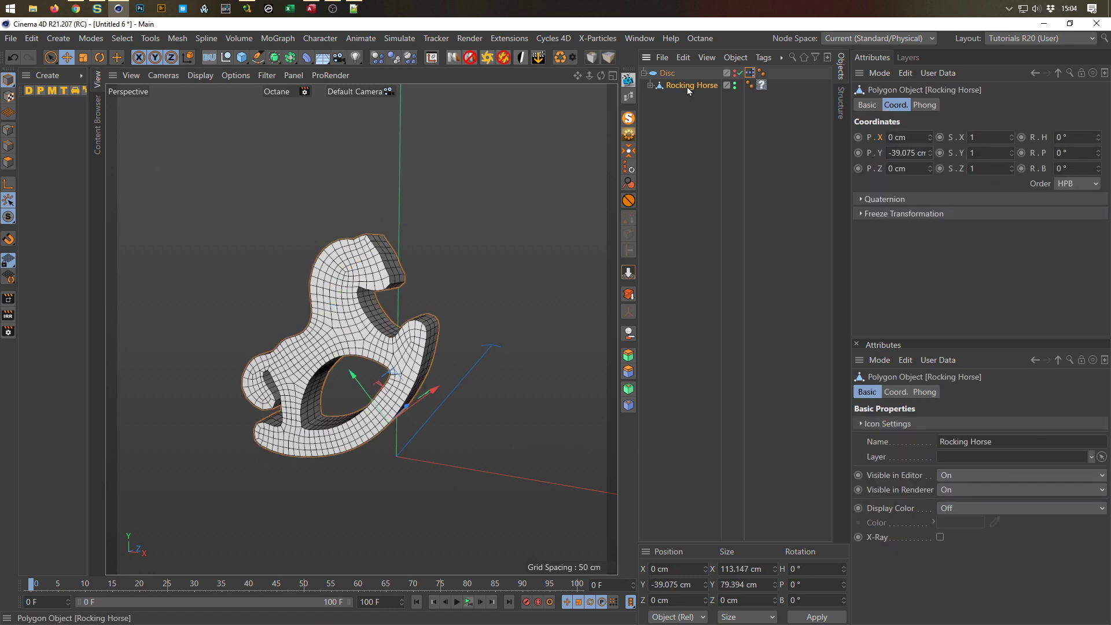
{"action": "left_click_drag", "start_coordinate": [361, 327], "coordinate": [373, 332], "text": "alt"}
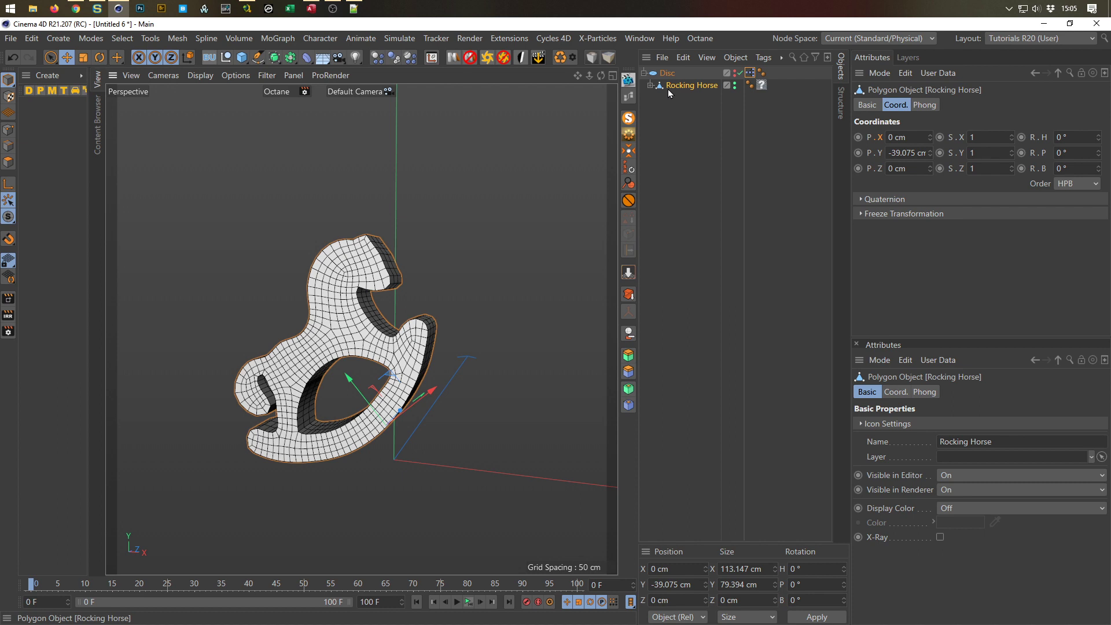
{"action": "left_click", "coordinate": [649, 86]}
{"action": "left_click", "coordinate": [652, 96]}
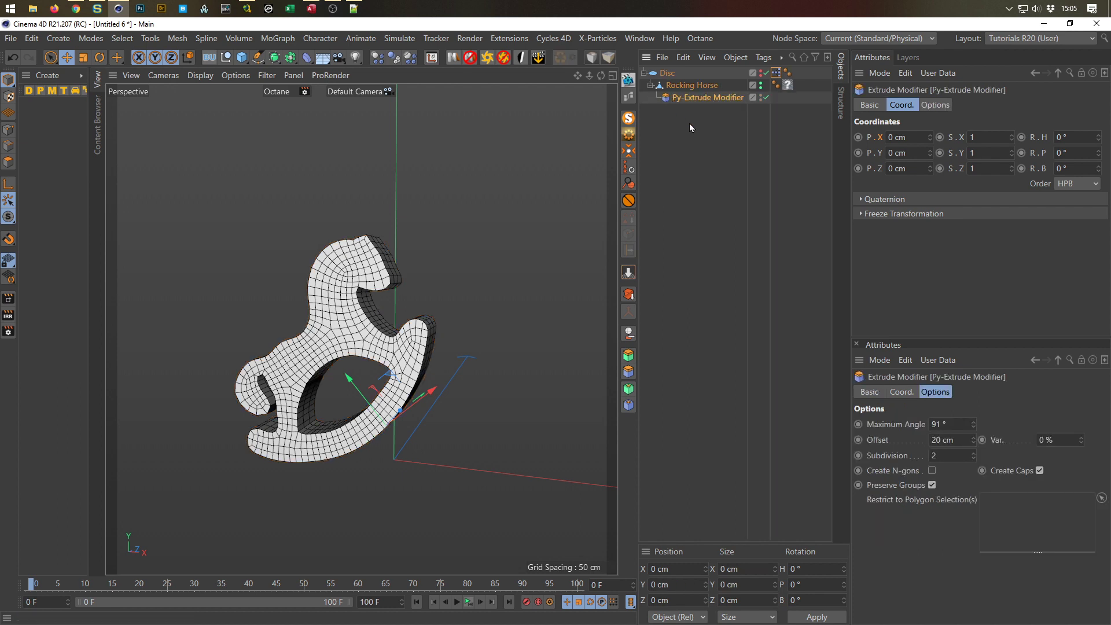
{"action": "left_click", "coordinate": [650, 86]}
{"action": "left_click", "coordinate": [669, 86]}
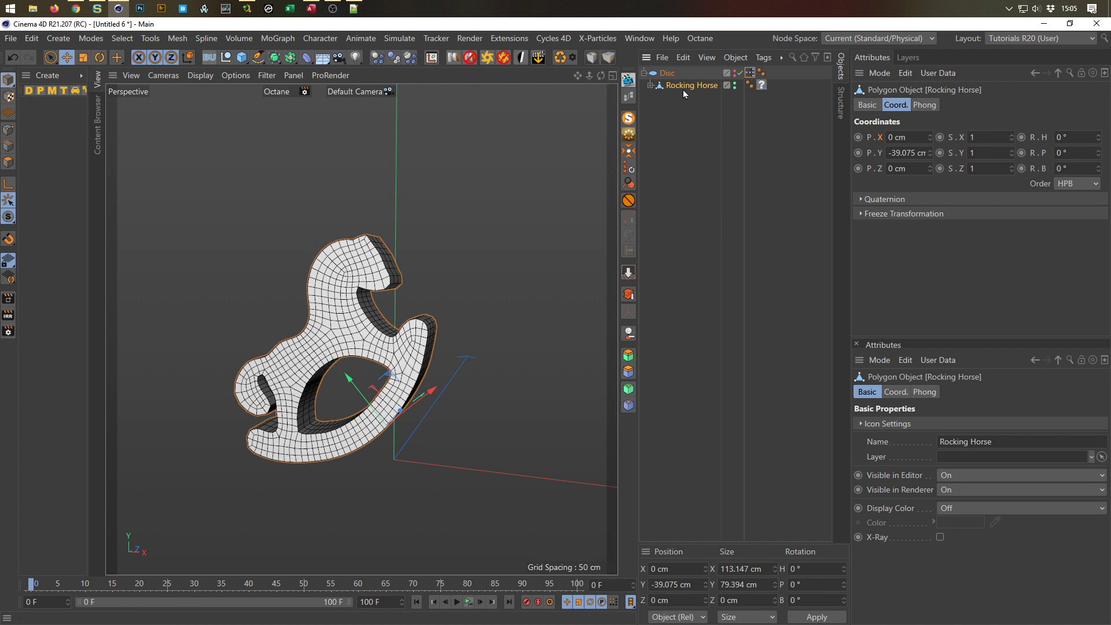
Step: Bake the Rocking Horse as Alembic to the Desktop folder and move the baked object out of the Disc hierarchy
{"action": "right_click", "coordinate": [685, 86]}
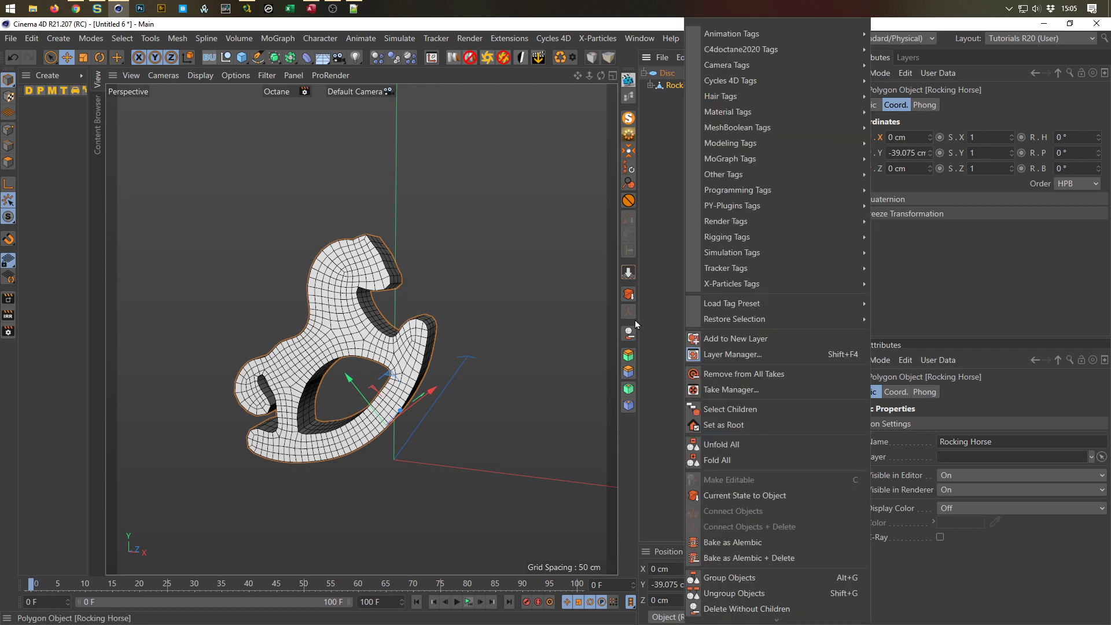
{"action": "left_click", "coordinate": [711, 543]}
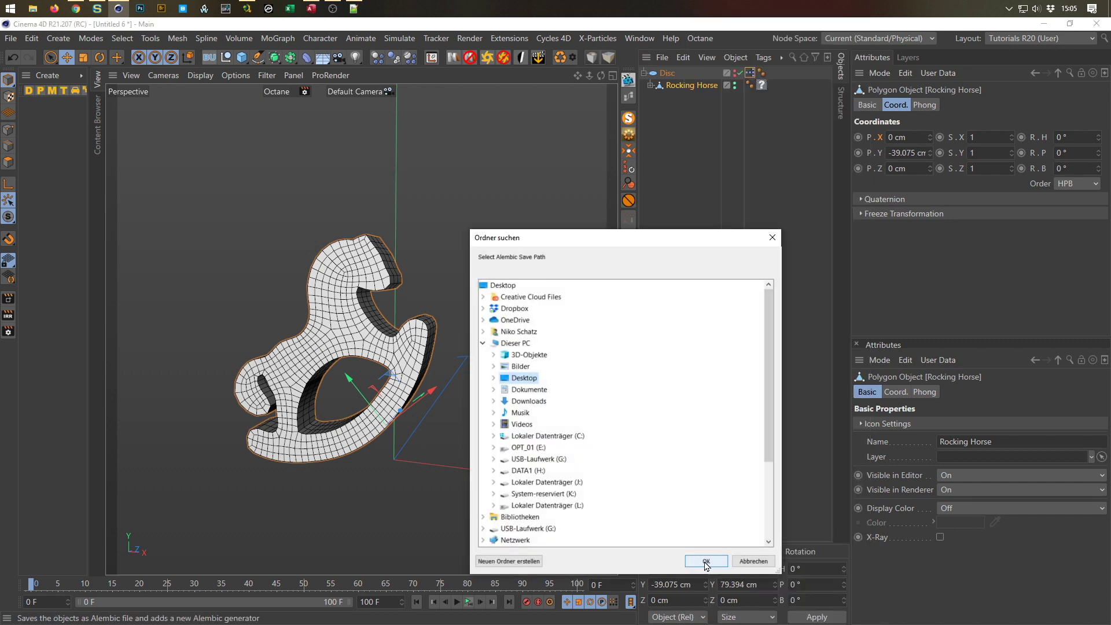
{"action": "left_click", "coordinate": [532, 379]}
{"action": "left_click", "coordinate": [706, 562]}
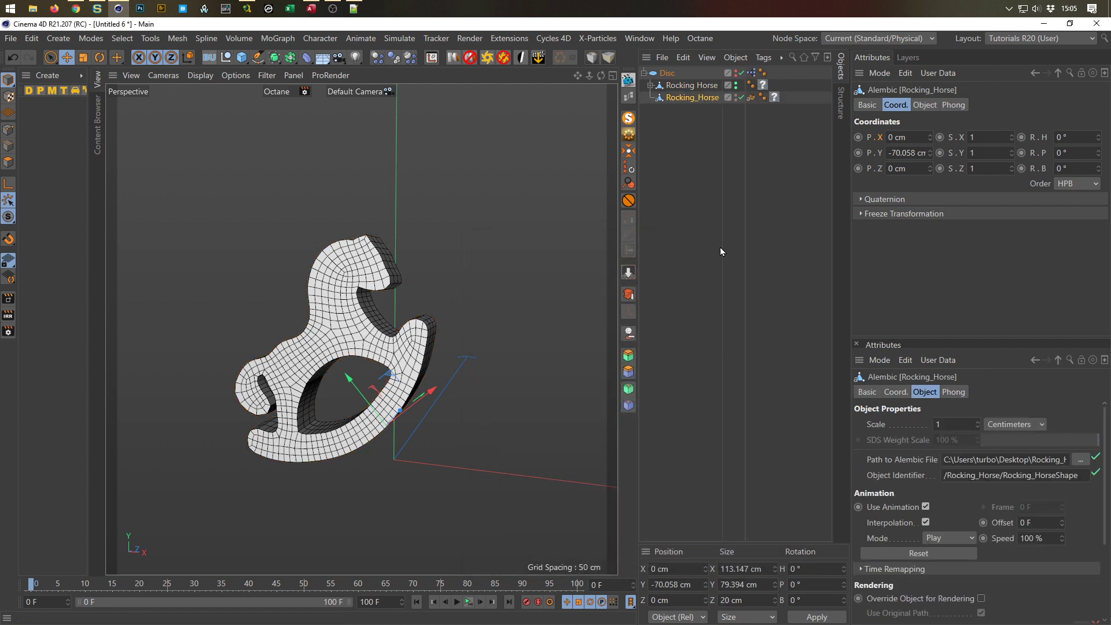
{"action": "left_click_drag", "start_coordinate": [665, 102], "coordinate": [657, 194]}
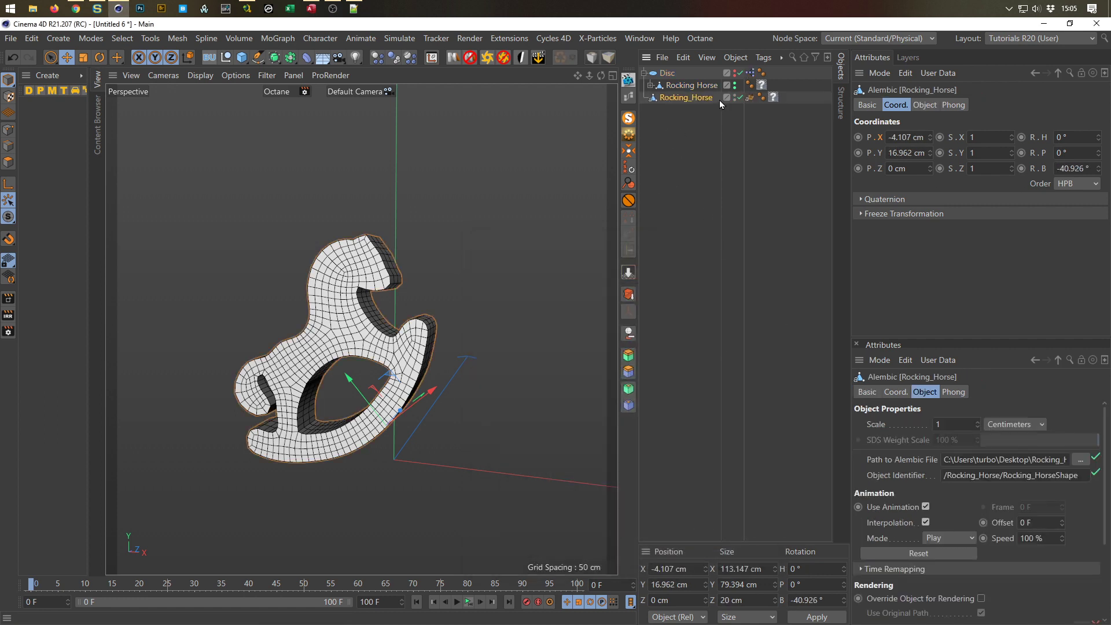
Step: Disable the Disc generator and its XPresso tag
{"action": "left_click", "coordinate": [739, 73]}
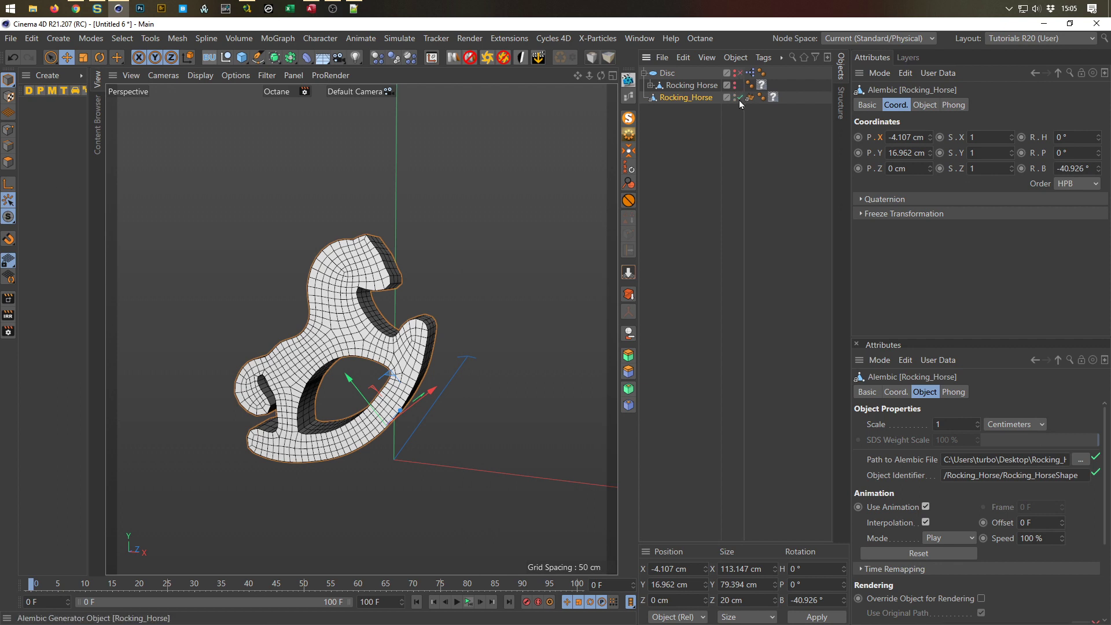
{"action": "left_click", "coordinate": [751, 74]}
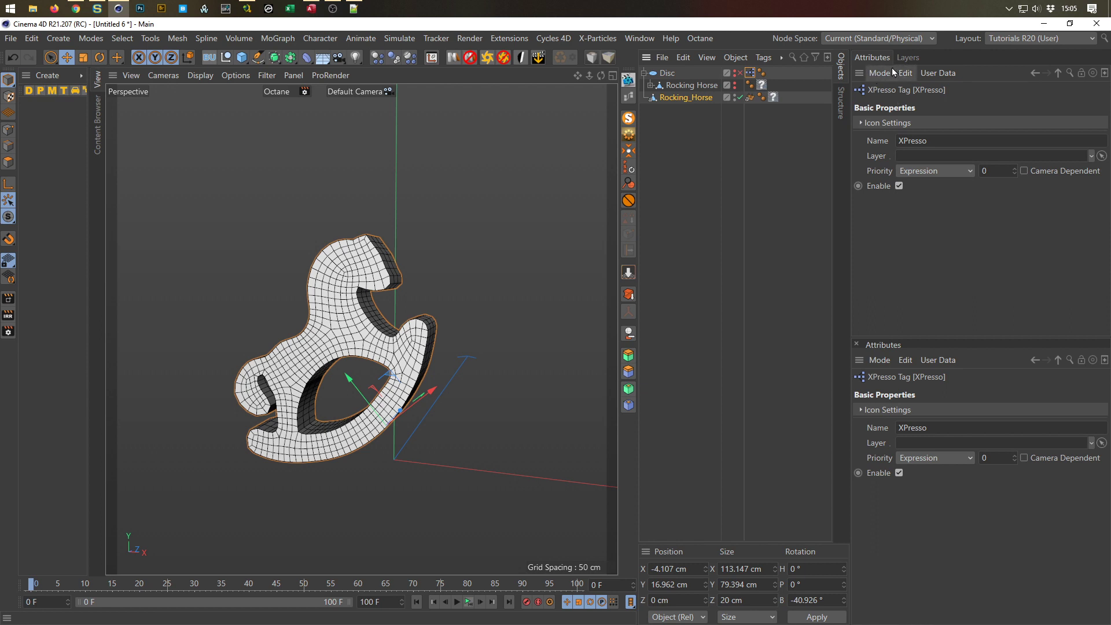
{"action": "left_click", "coordinate": [898, 186]}
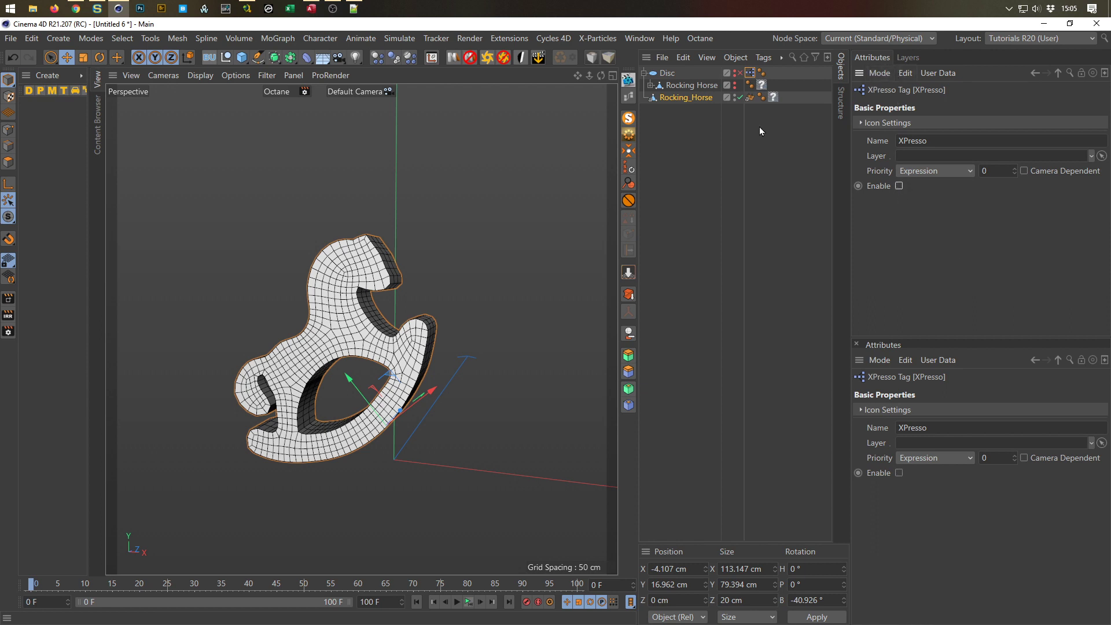
Step: Delete the unknown tags from the baked Rocking_Horse and the original Rocking Horse
{"action": "left_click", "coordinate": [773, 97]}
{"action": "key", "text": "Delete"}
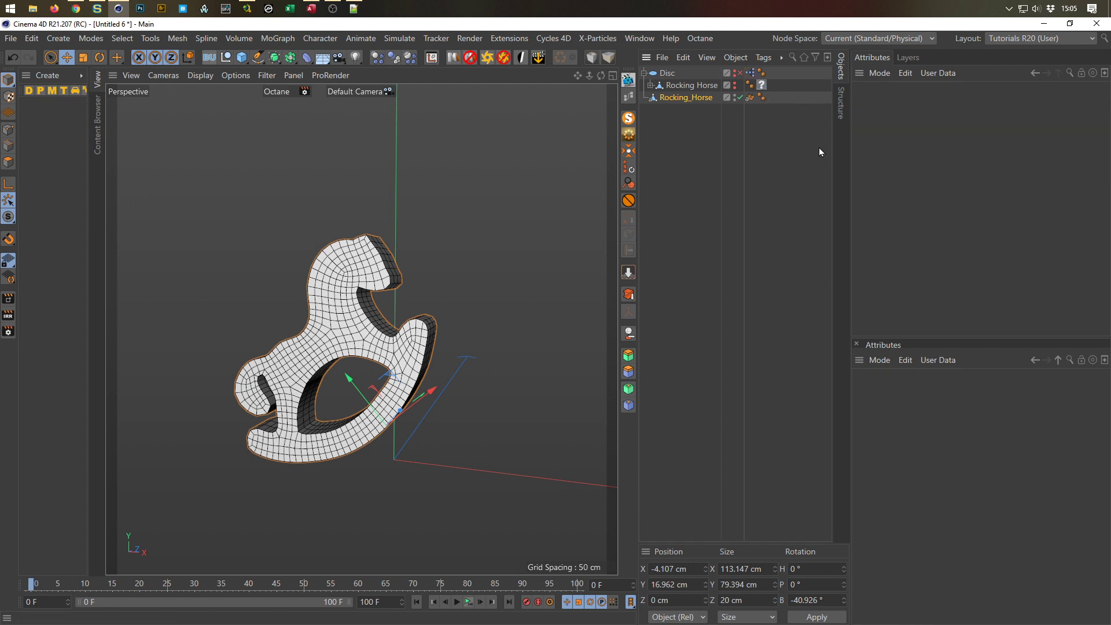
{"action": "left_click", "coordinate": [761, 86]}
{"action": "key", "text": "Delete"}
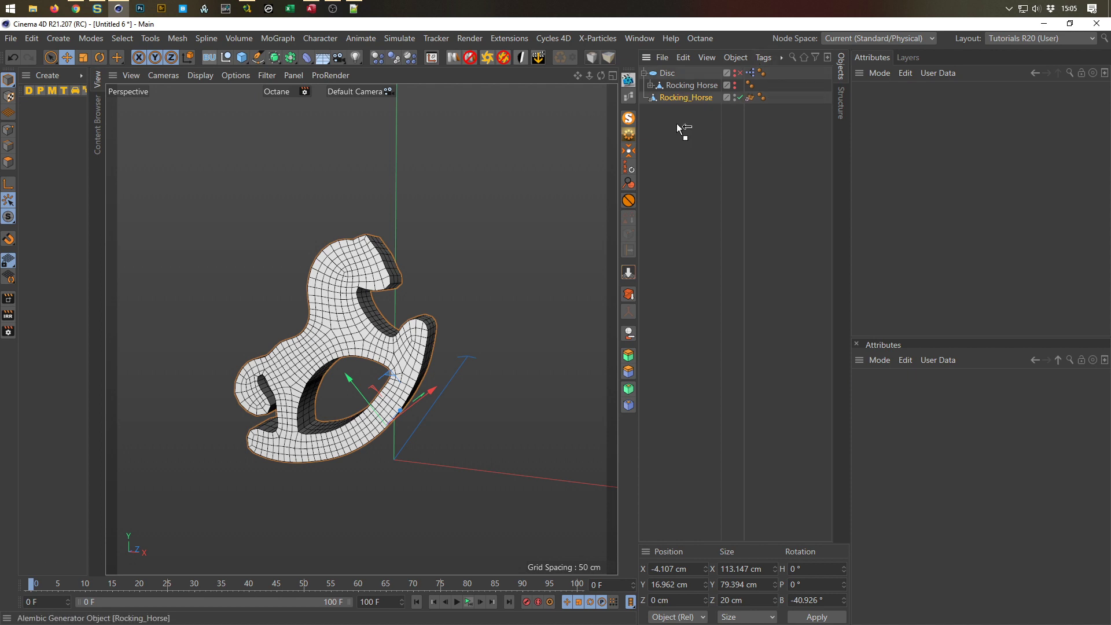
Step: Play back the baked Alembic Rocking_Horse and delete it
{"action": "left_click", "coordinate": [673, 100]}
{"action": "left_click", "coordinate": [468, 603]}
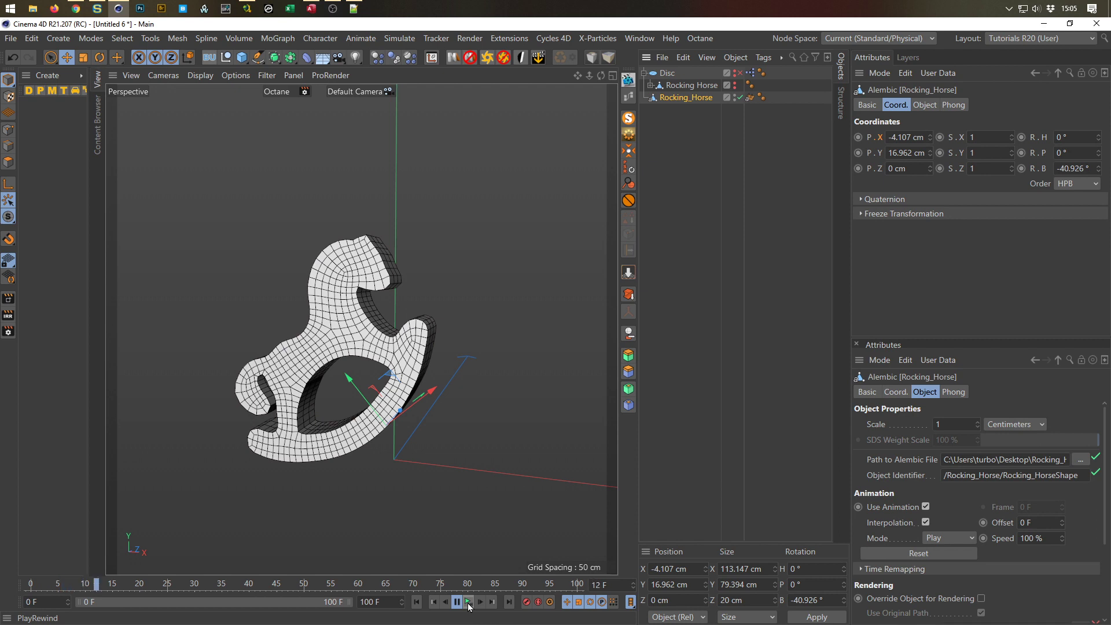
{"action": "left_click", "coordinate": [468, 603]}
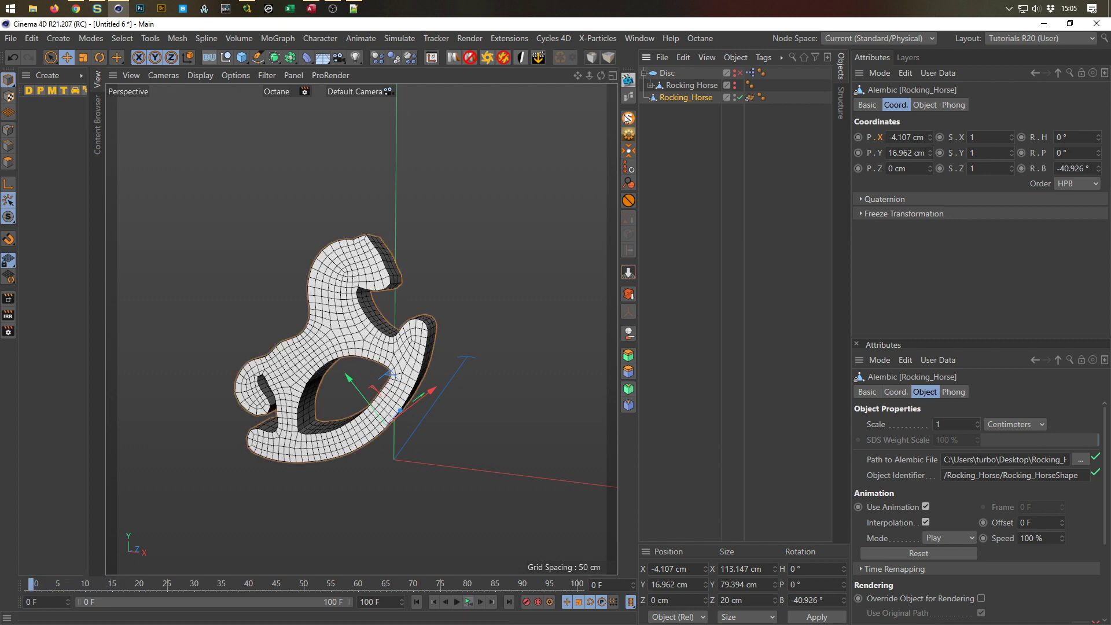
{"action": "key", "text": "Delete"}
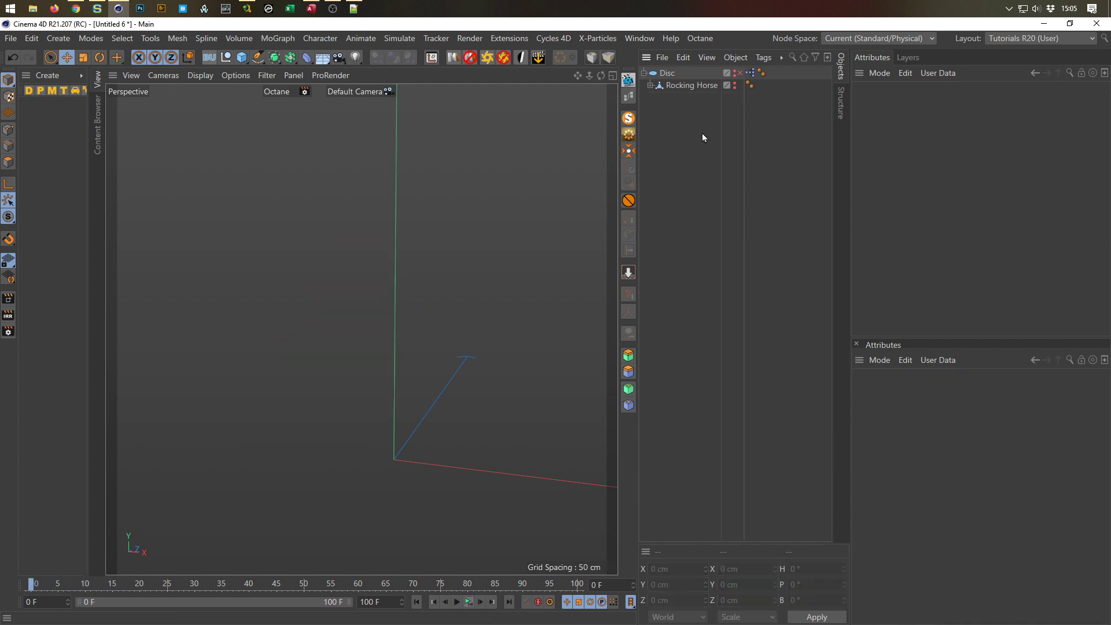
Step: Re-enable the Disc but keep it hidden, reset the Rocking Horse's visibility to default, and move the horse out of the Disc hierarchy
{"action": "left_click", "coordinate": [741, 73]}
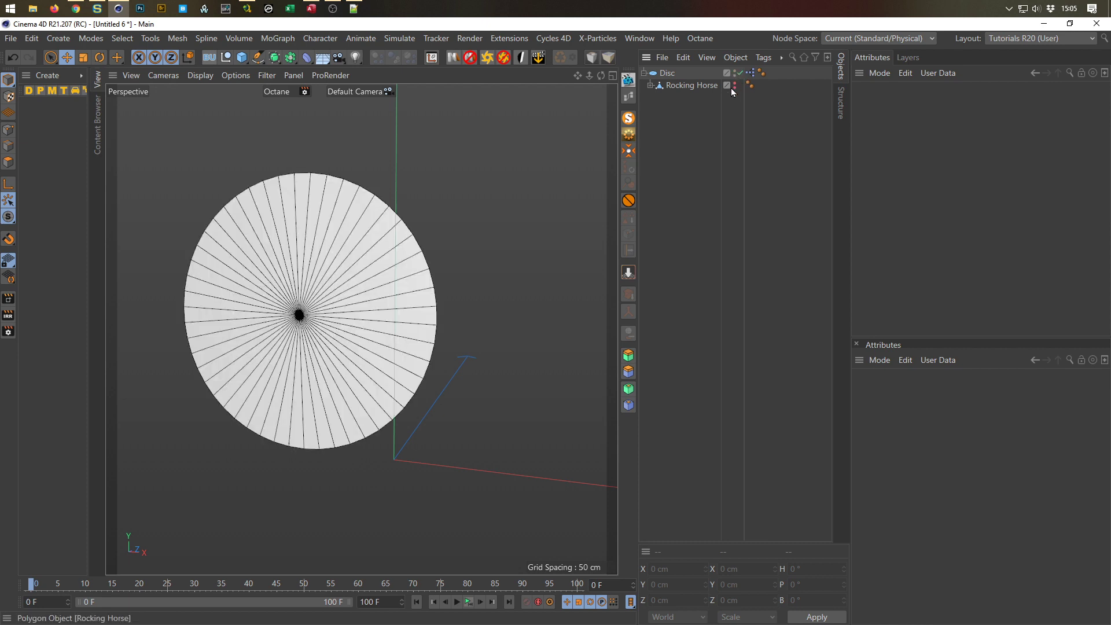
{"action": "left_click", "coordinate": [735, 86]}
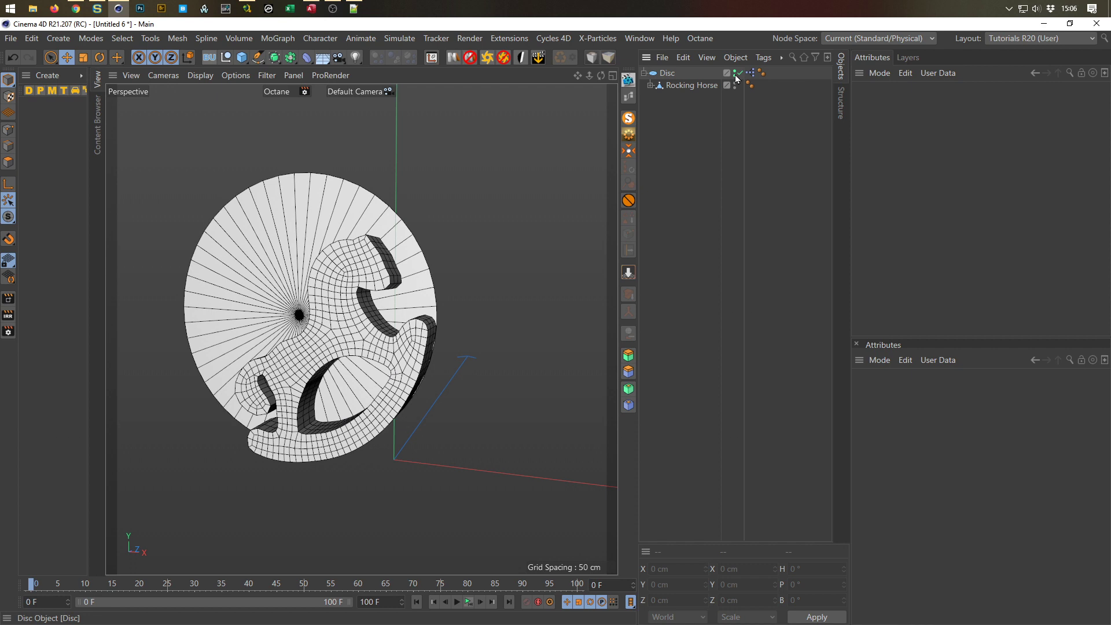
{"action": "left_click", "coordinate": [735, 73]}
{"action": "left_click_drag", "start_coordinate": [687, 85], "coordinate": [678, 123]}
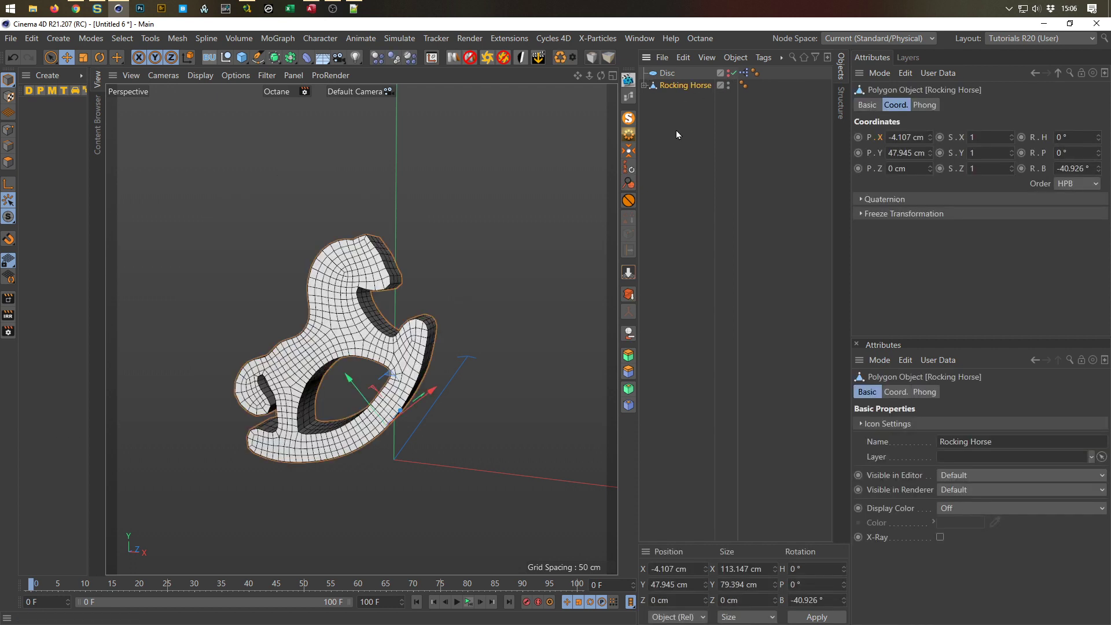
Step: Re-enable the XPresso tag on the Disc
{"action": "mouse_move", "coordinate": [399, 325]}
{"action": "left_mouse_down", "text": "alt"}
{"action": "mouse_move", "coordinate": [376, 323]}
{"action": "mouse_move", "coordinate": [402, 325]}
{"action": "left_mouse_up", "text": "alt"}
{"action": "left_click", "coordinate": [744, 73]}
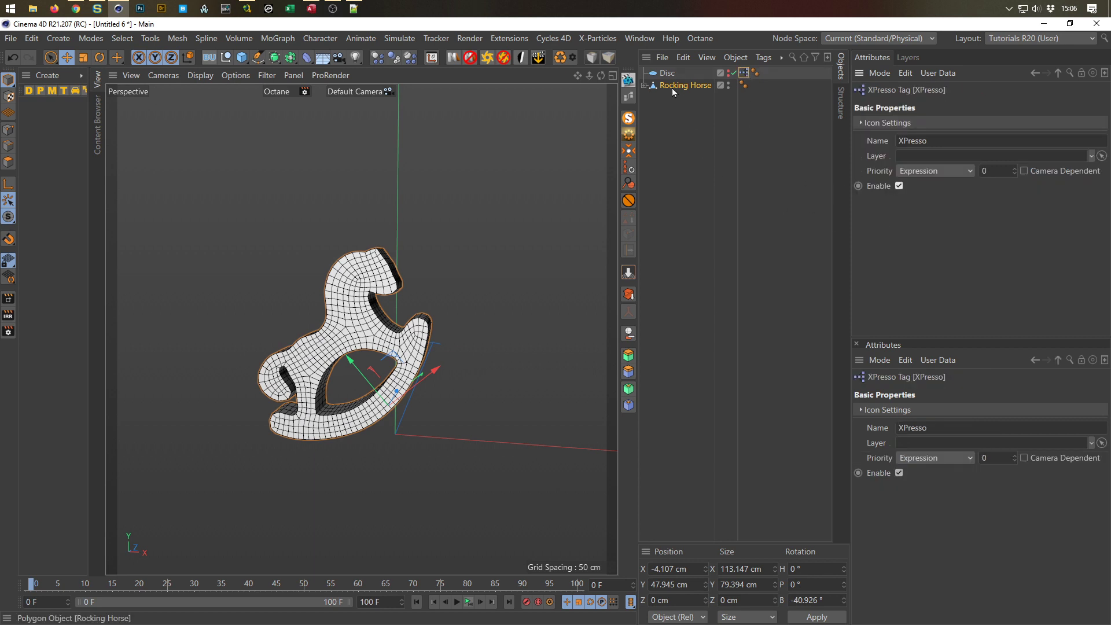
Step: Unhide the Disc and add a Constraint tag with the Parent constraint enabled to the Rocking Horse
{"action": "left_click", "coordinate": [728, 71]}
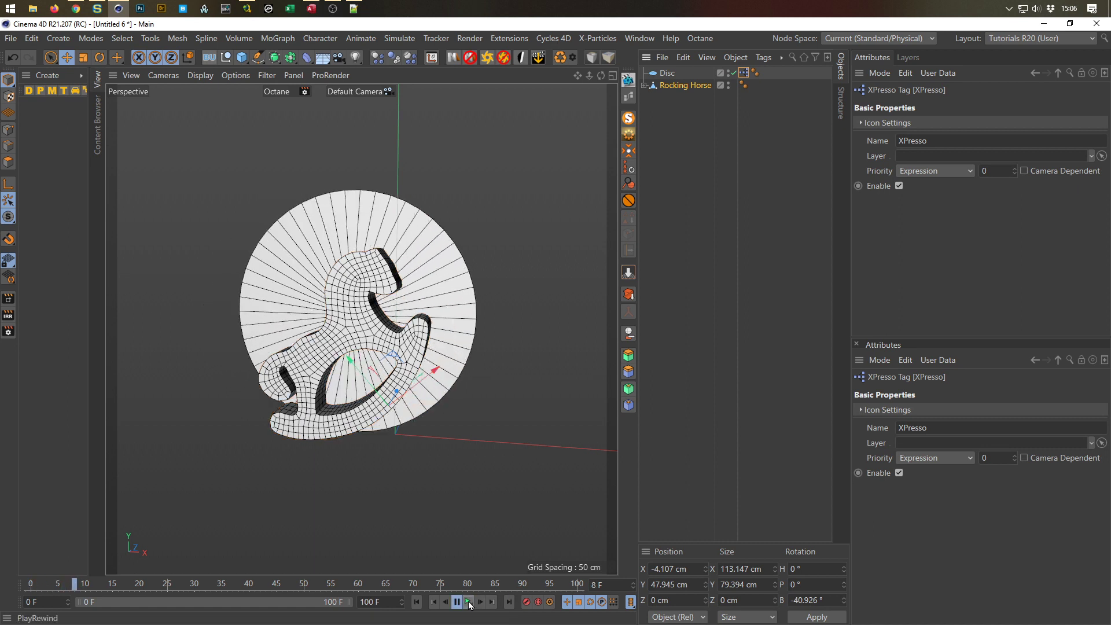
{"action": "right_click", "coordinate": [669, 89]}
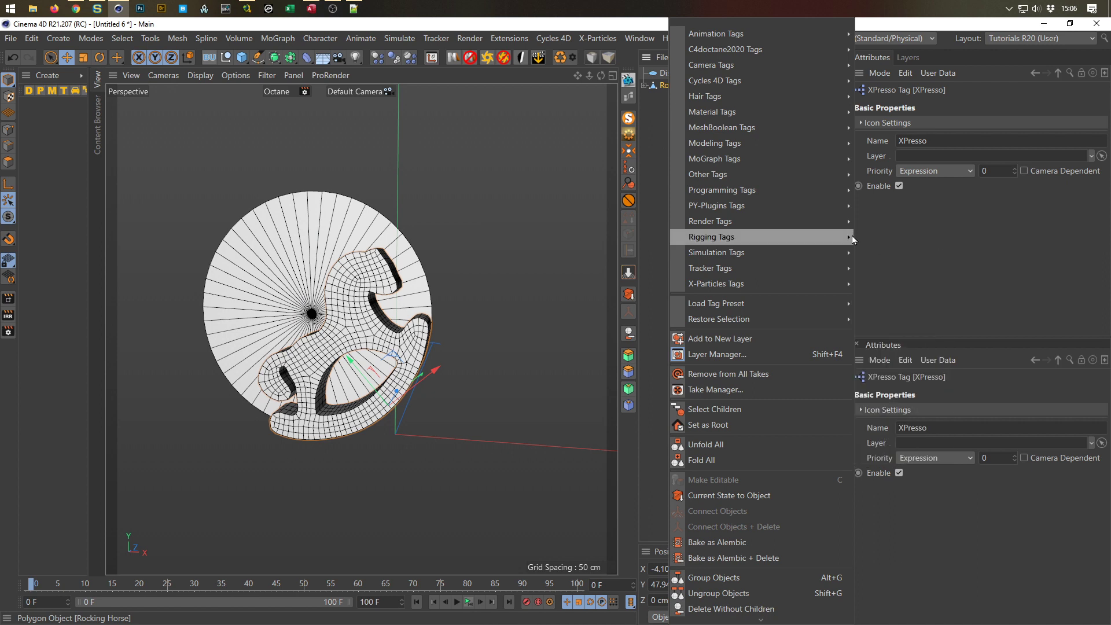
{"action": "mouse_move", "coordinate": [852, 235]}
{"action": "left_click", "coordinate": [875, 269]}
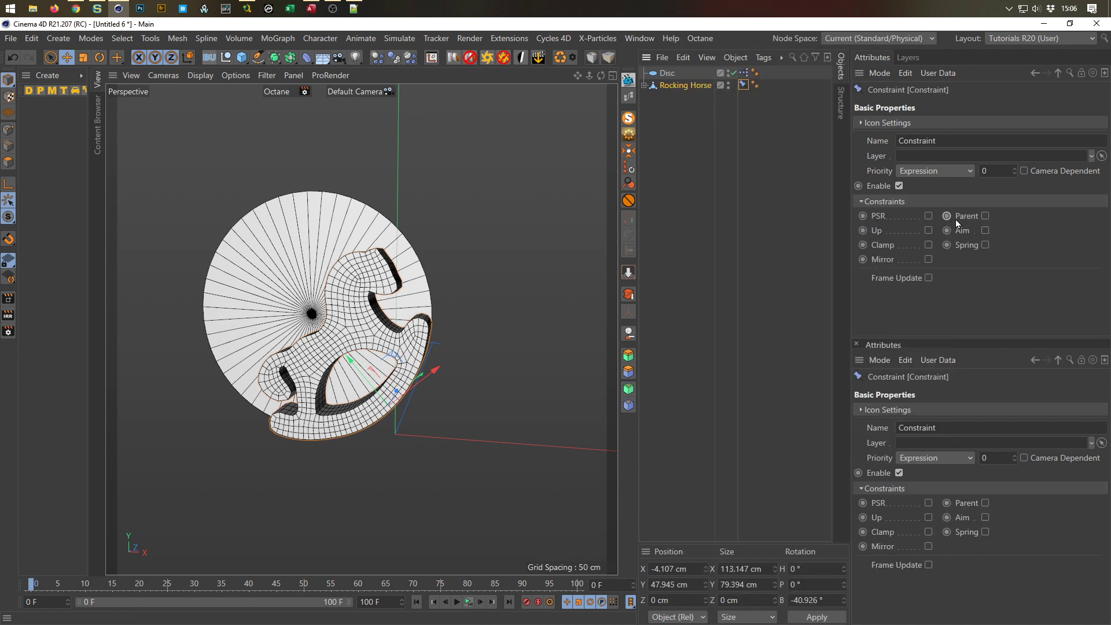
{"action": "left_click", "coordinate": [984, 215]}
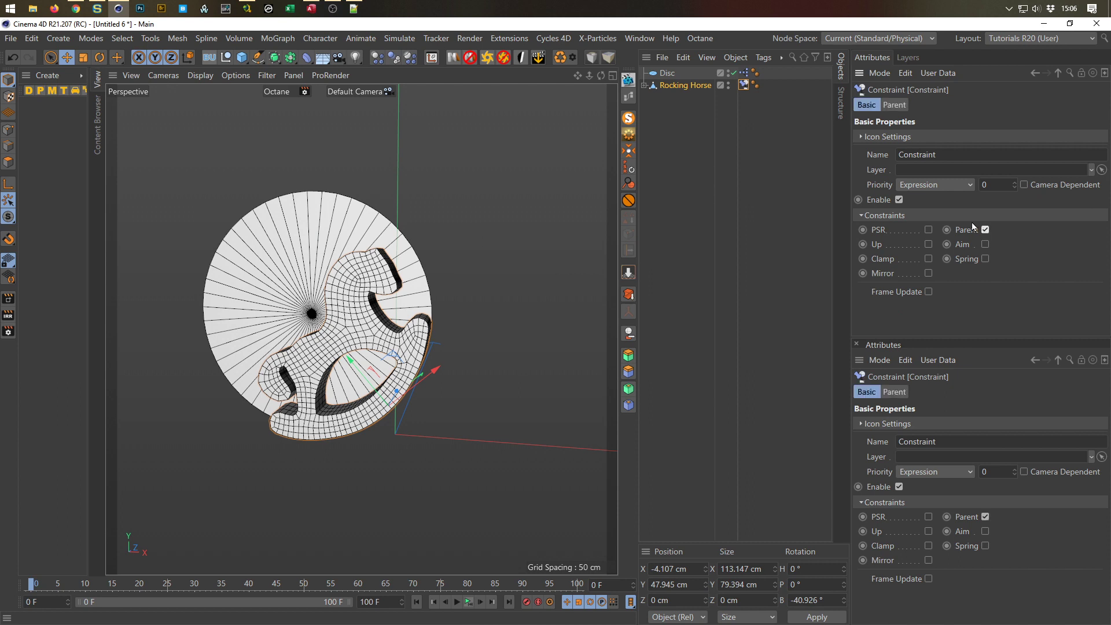
Step: Assign the Disc as the target of the Rocking Horse's Parent constraint and play back the motion from the start
{"action": "left_click", "coordinate": [902, 104]}
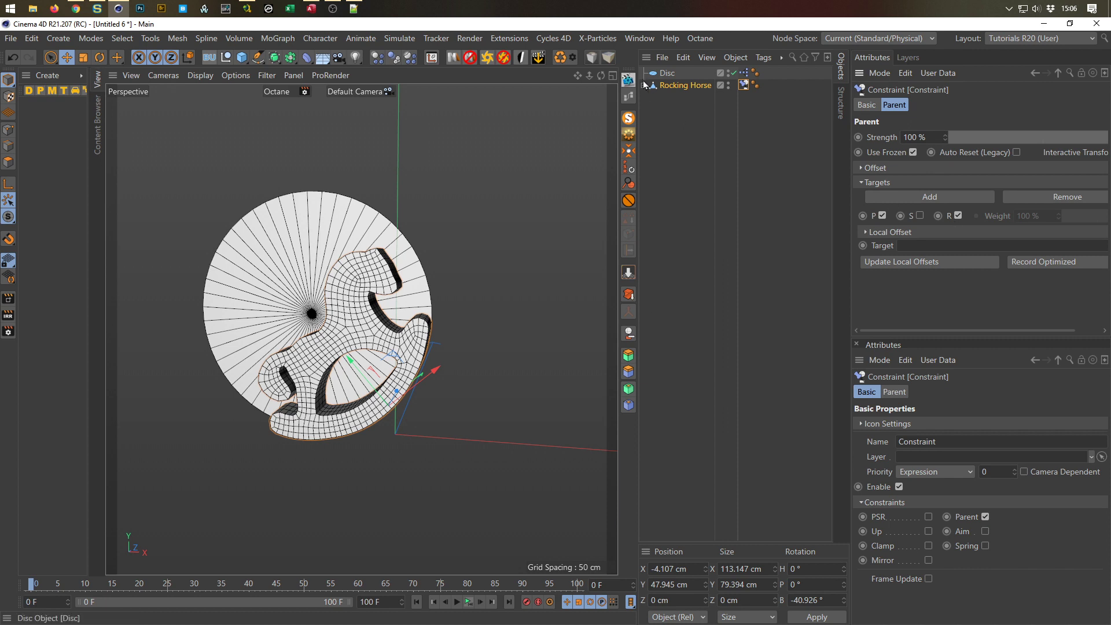
{"action": "left_click_drag", "start_coordinate": [668, 74], "coordinate": [918, 245]}
{"action": "left_click", "coordinate": [469, 602]}
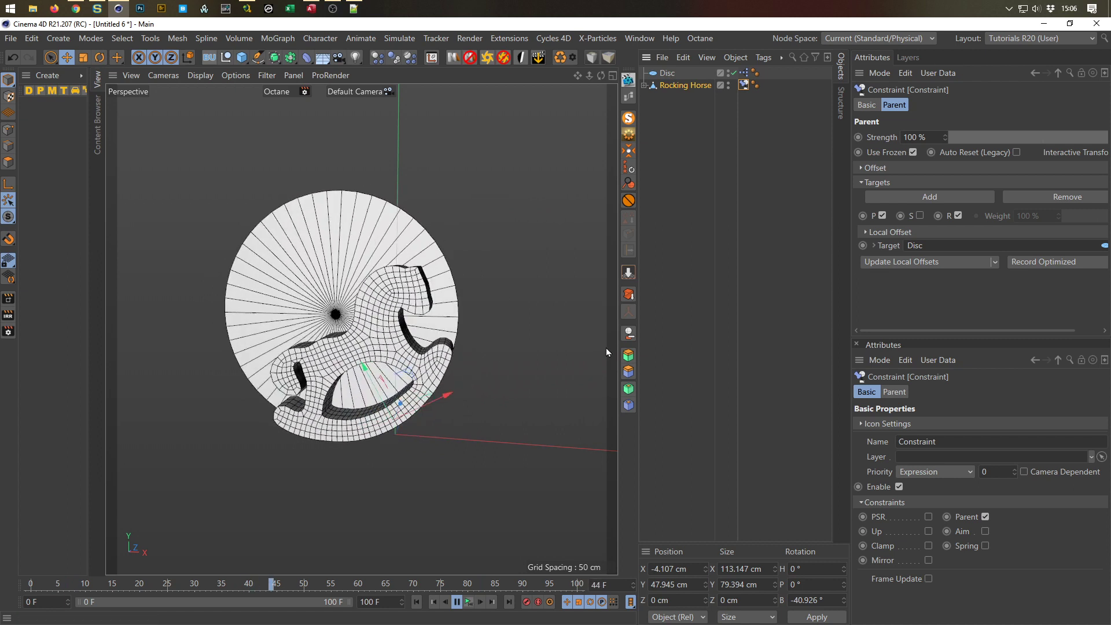
{"action": "key", "text": "shift+f"}
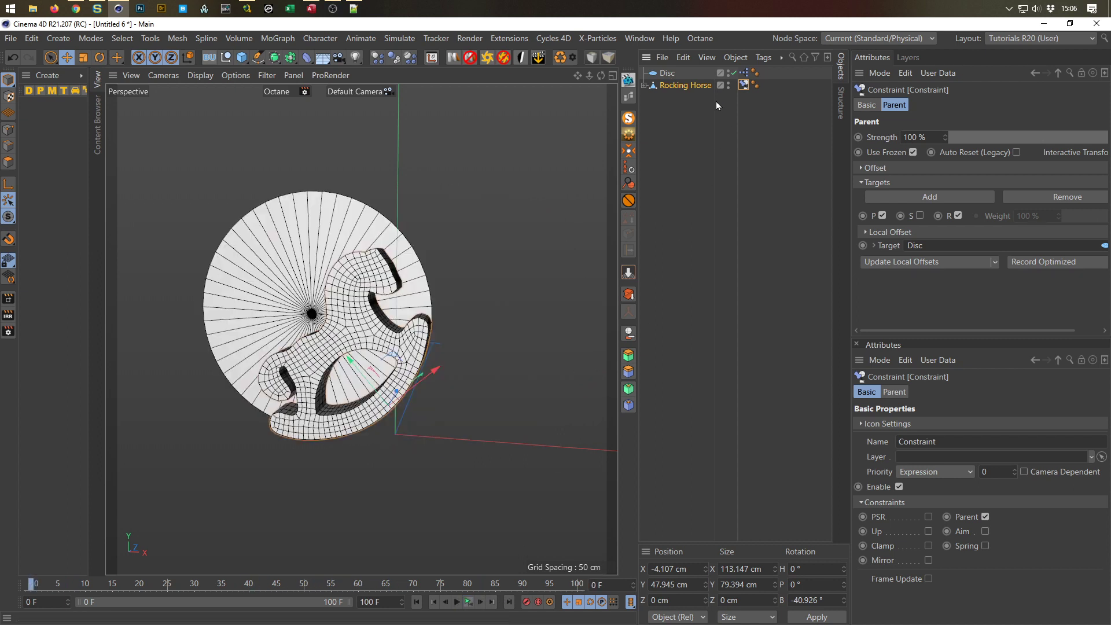
Step: Hide the Disc and bake the Rocking Horse as Alembic, saving the file to the Desktop
{"action": "left_click", "coordinate": [675, 86]}
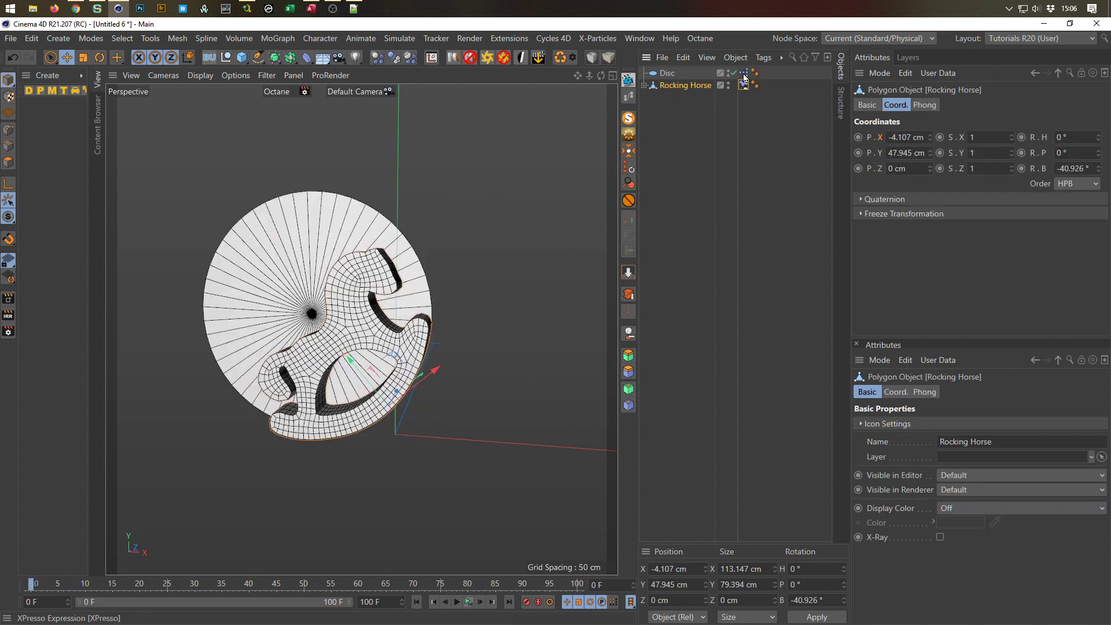
{"action": "left_click", "coordinate": [727, 72]}
{"action": "right_click", "coordinate": [687, 88]}
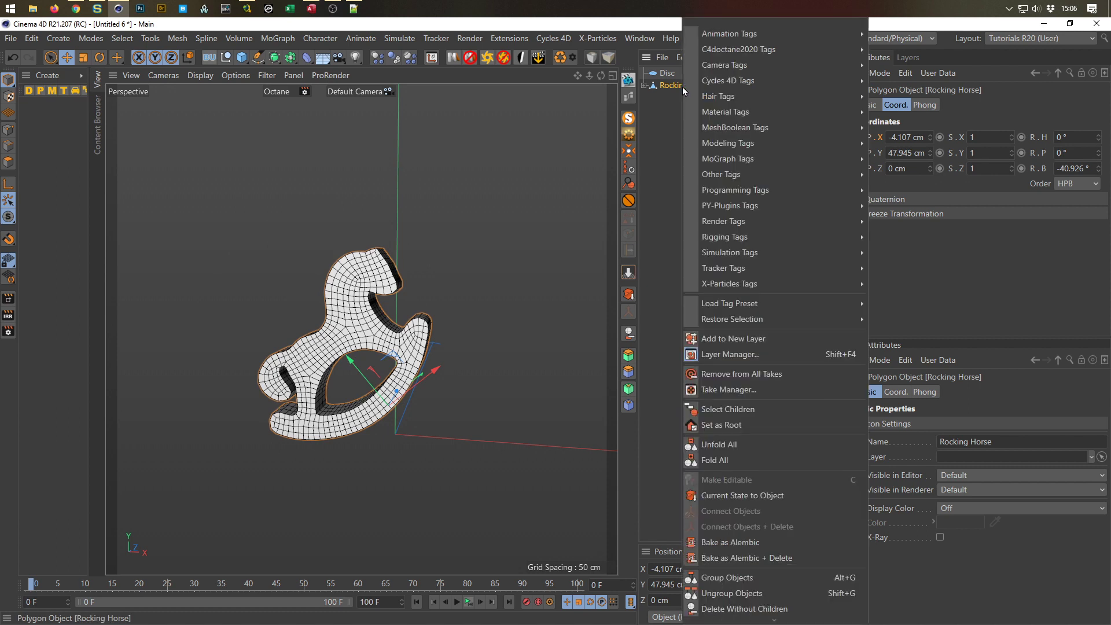
{"action": "left_click", "coordinate": [724, 540]}
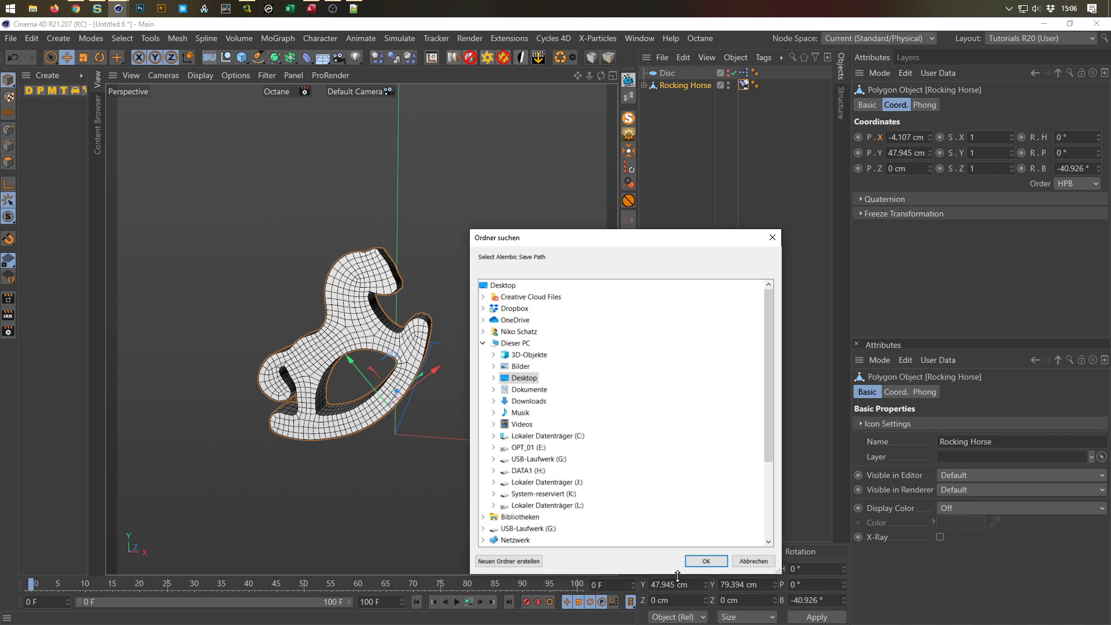
{"action": "left_click", "coordinate": [706, 560]}
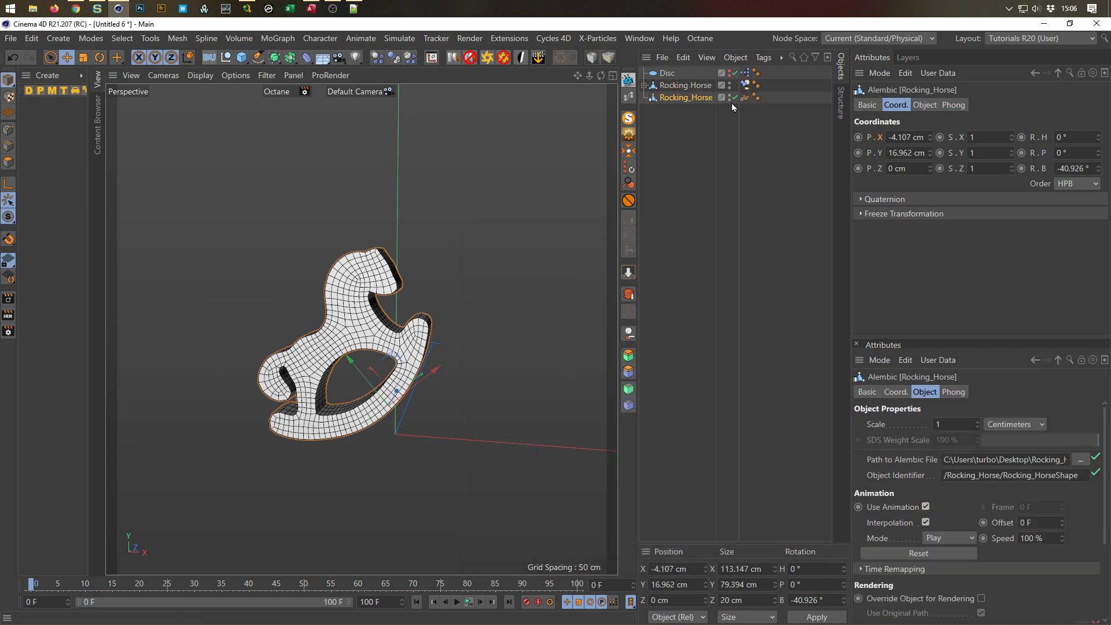
Step: Hide the original Rocking Horse, disable the Disc, and play back the baked Rocking_Horse
{"action": "left_click", "coordinate": [728, 85]}
{"action": "left_click", "coordinate": [734, 73]}
{"action": "left_click", "coordinate": [469, 602]}
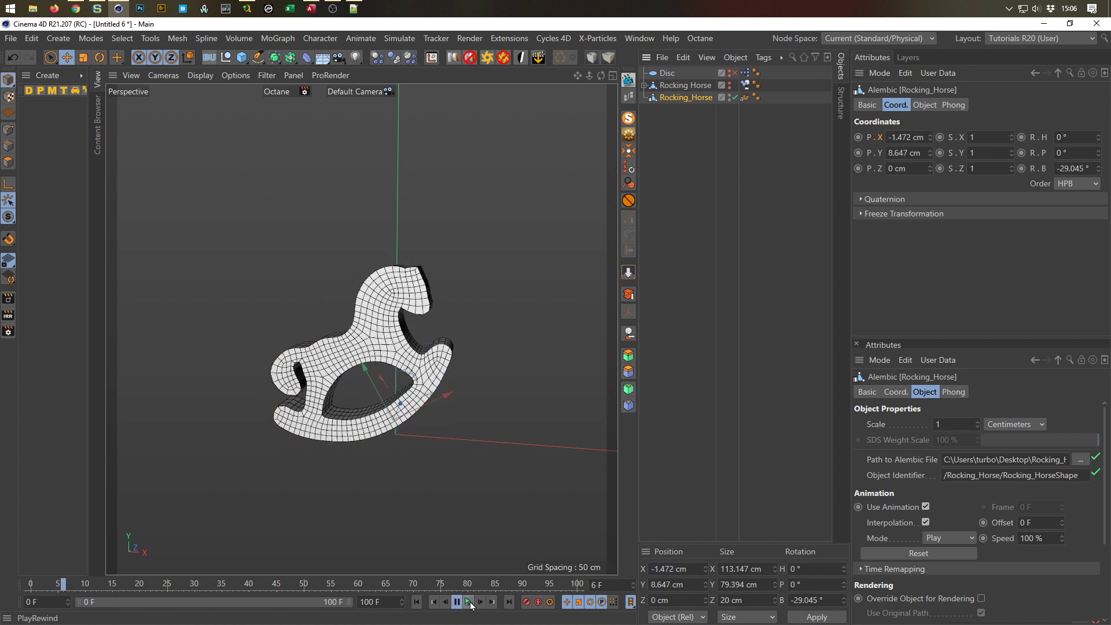
Step: Delete the original Rocking Horse and the Disc, keeping only the baked Alembic Rocking_Horse
{"action": "left_click", "coordinate": [668, 84]}
{"action": "left_click", "coordinate": [682, 72], "text": "ctrl"}
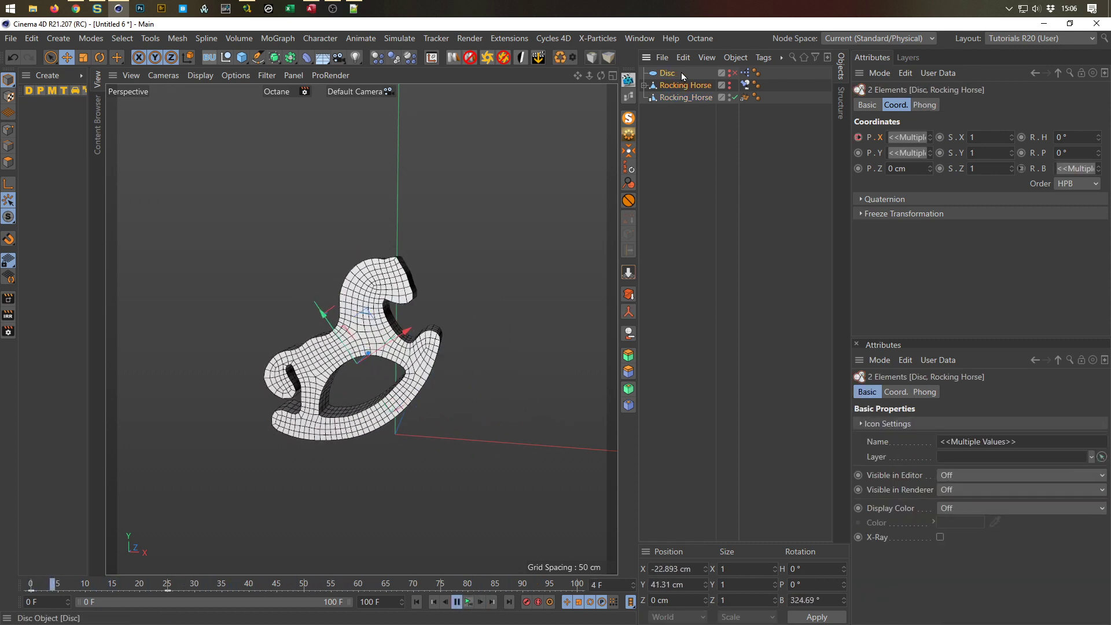
{"action": "key", "text": "Delete"}
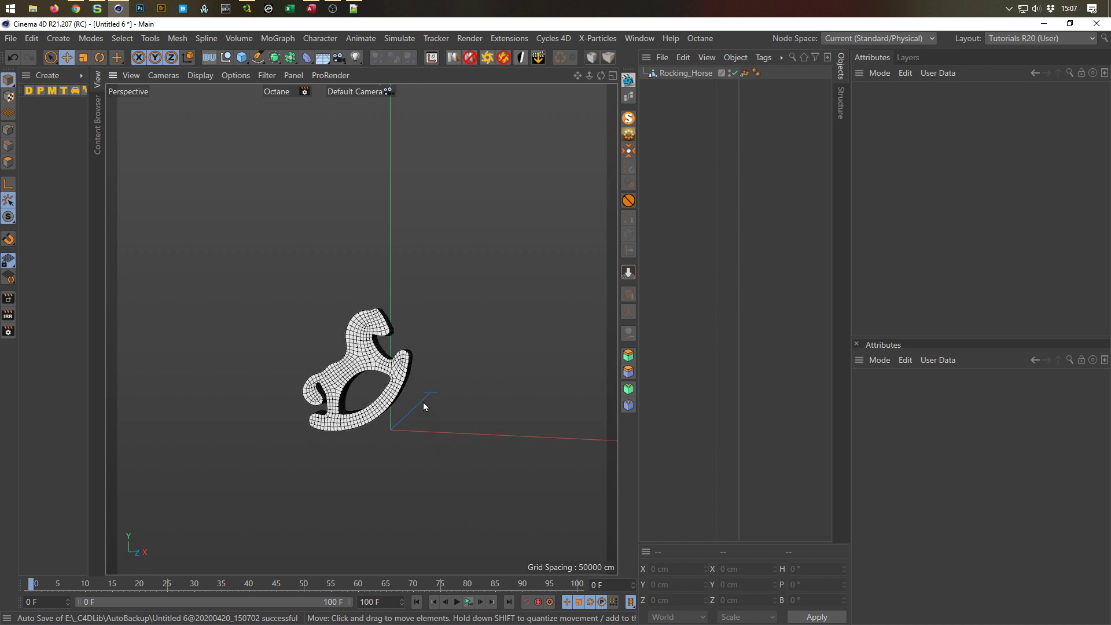
Step: Set the Alembic Rocking_Horse's animation speed to 50 % and play it back
{"action": "left_click_drag", "start_coordinate": [408, 415], "coordinate": [376, 382], "text": "alt"}
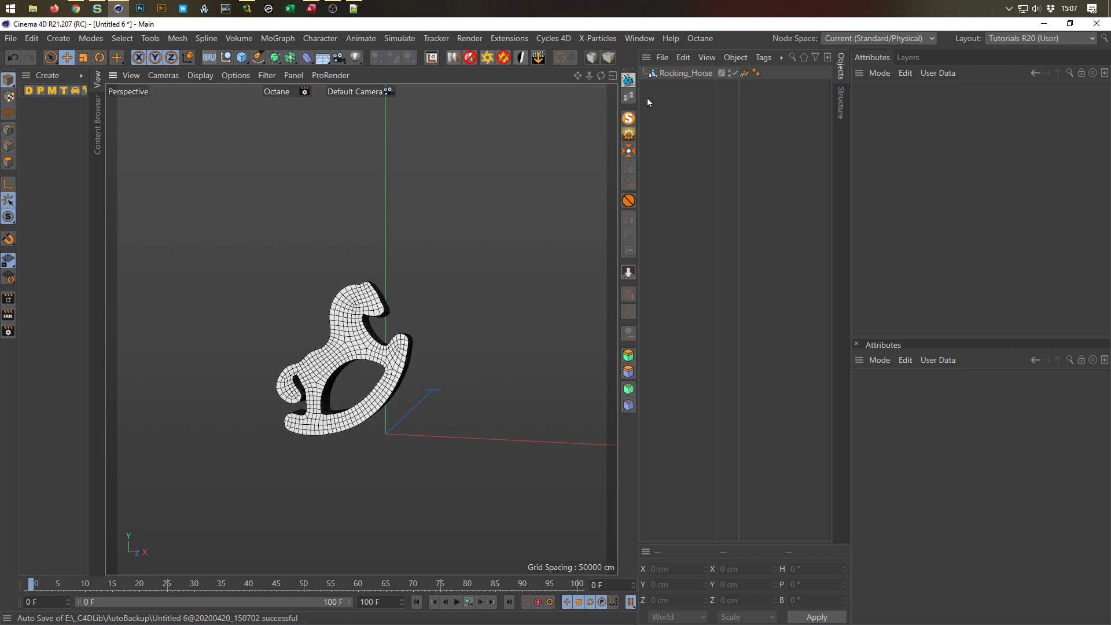
{"action": "left_click", "coordinate": [671, 74]}
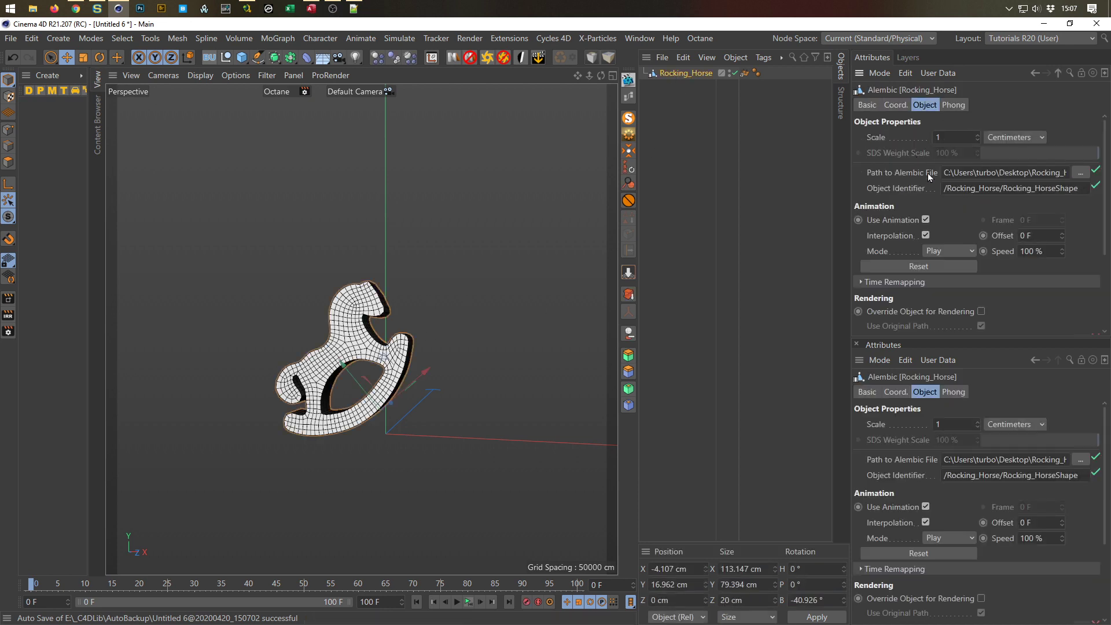
{"action": "left_click", "coordinate": [1051, 250]}
{"action": "type", "text": "20"}
{"action": "key", "text": "BackSpace"}
{"action": "key", "text": "BackSpace"}
{"action": "type", "text": "50"}
{"action": "key", "text": "Return"}
{"action": "left_click", "coordinate": [457, 602]}
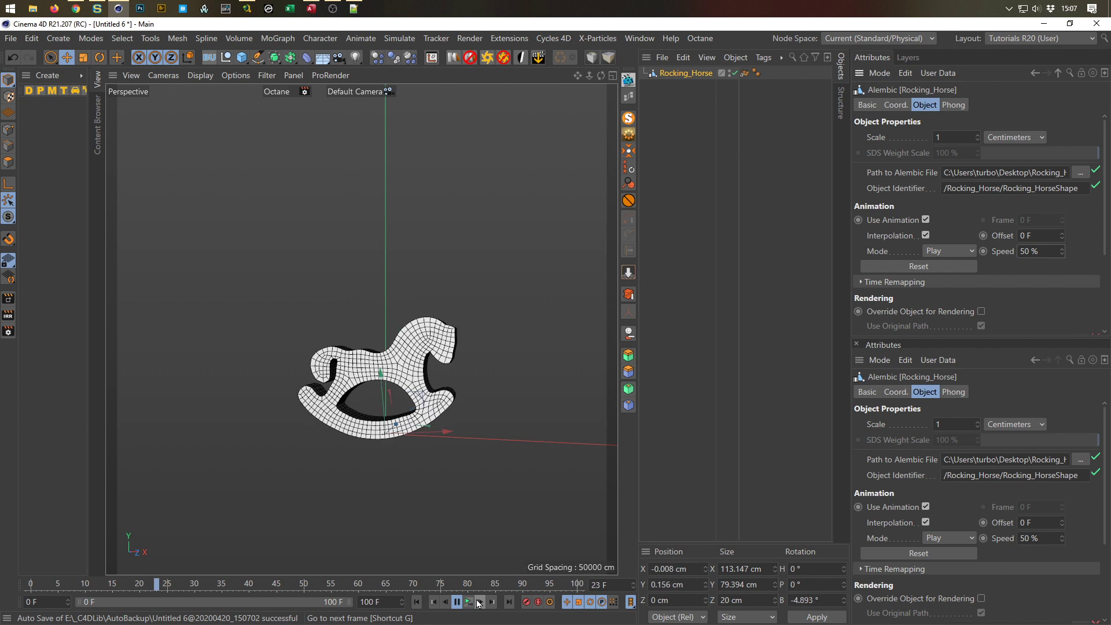
{"action": "left_click", "coordinate": [469, 602]}
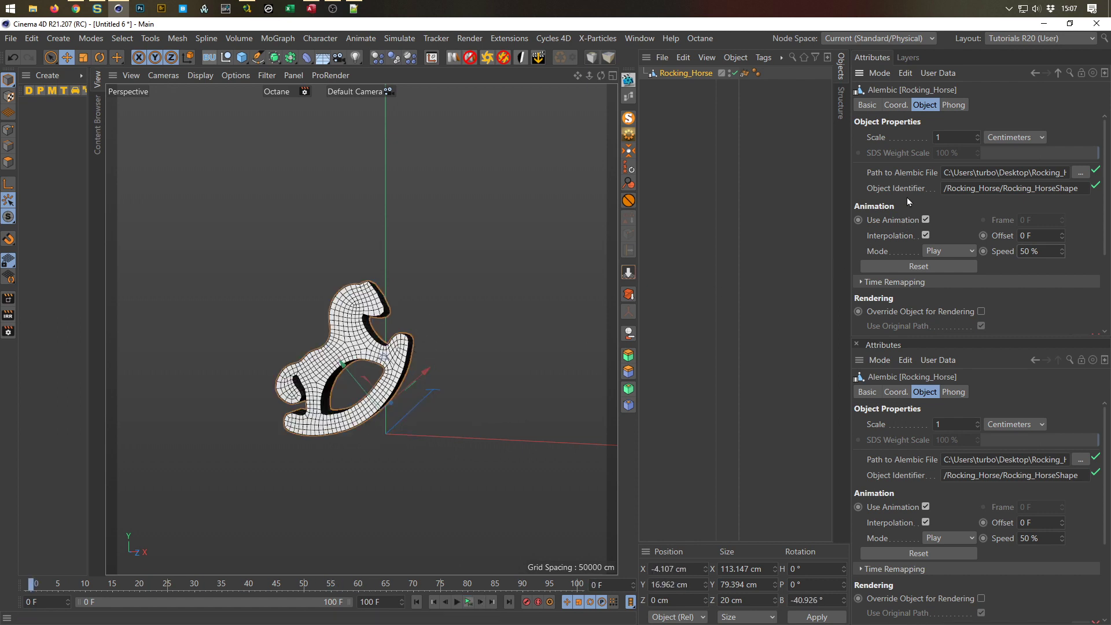
Step: Turn off Use Animation for the Alembic Rocking_Horse, set its Frame to 11 F, and test the playback
{"action": "left_click", "coordinate": [926, 220]}
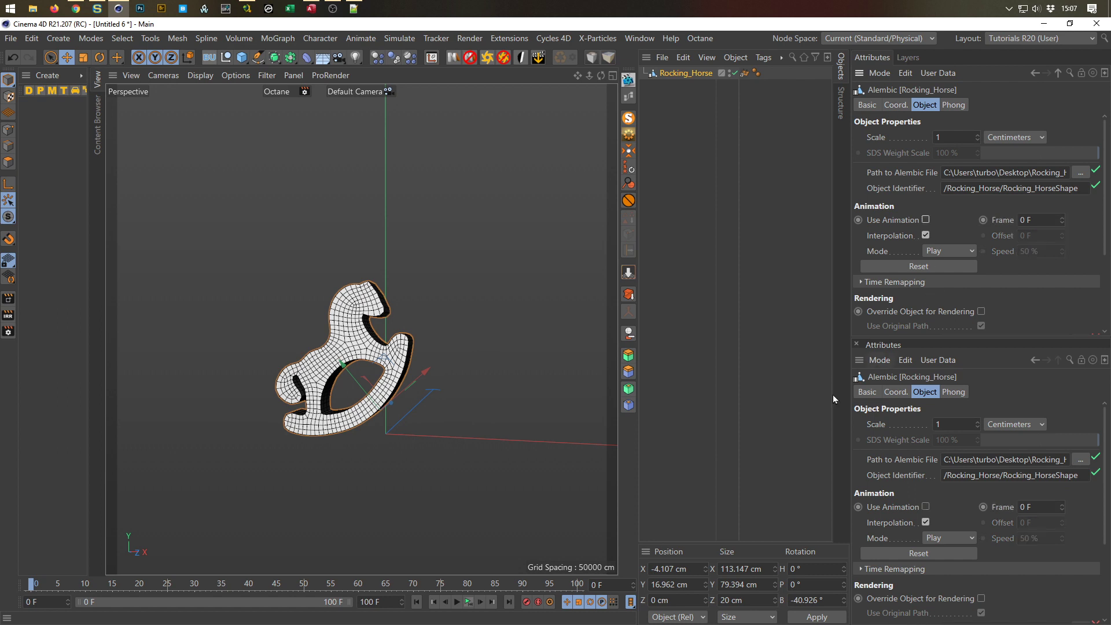
{"action": "left_click", "coordinate": [468, 602]}
{"action": "left_click", "coordinate": [468, 601]}
{"action": "left_click_drag", "start_coordinate": [1062, 219], "coordinate": [1062, 203]}
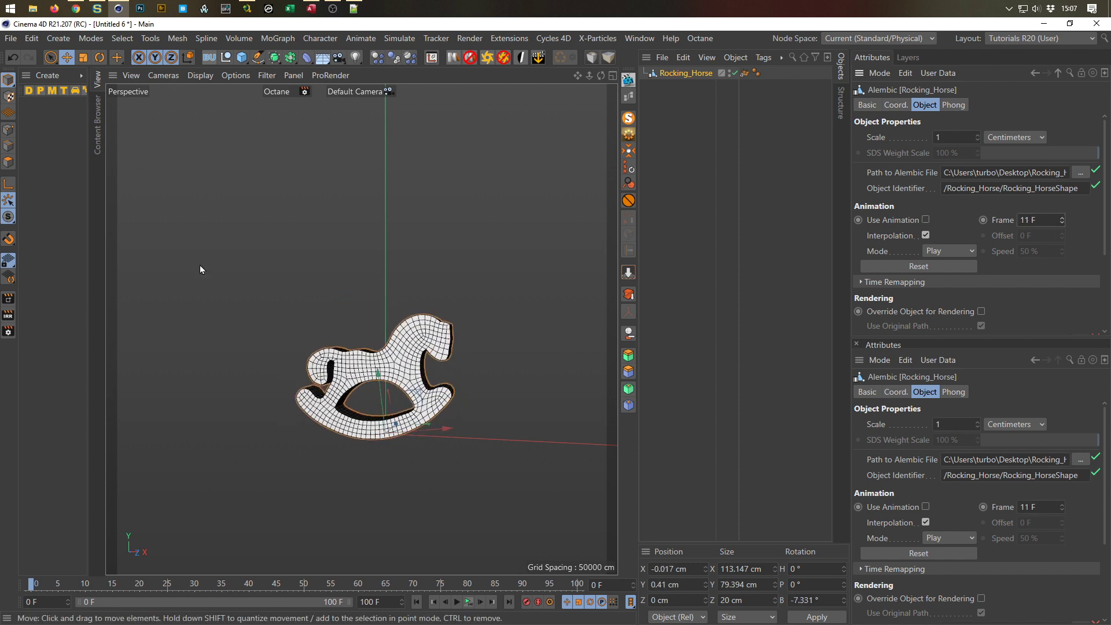
{"action": "left_click", "coordinate": [469, 601]}
{"action": "left_click", "coordinate": [469, 601]}
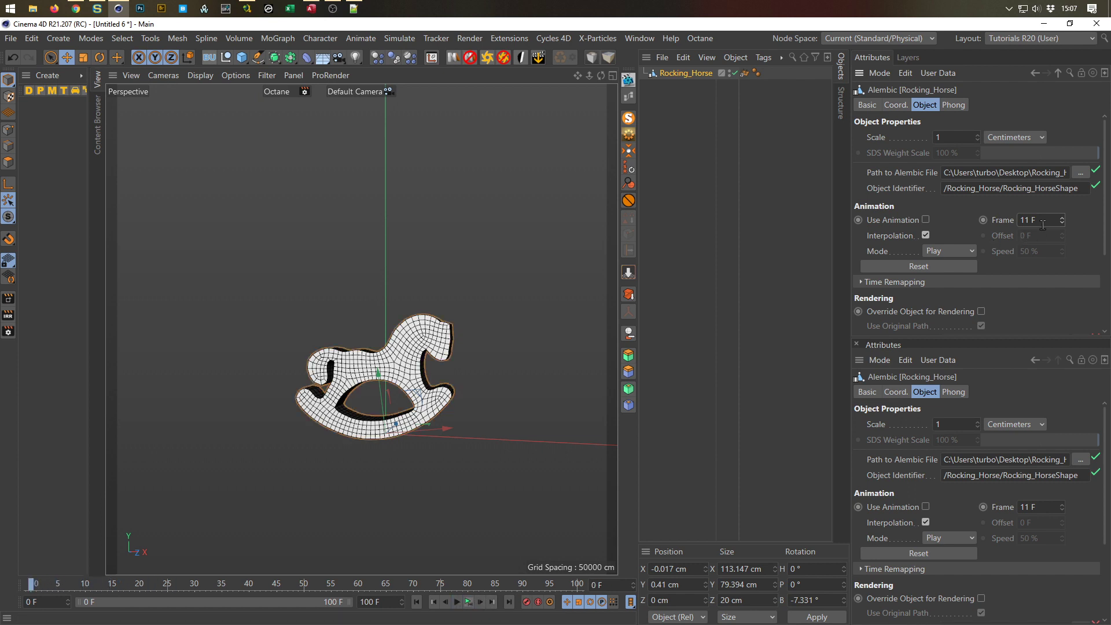
Step: Reset the Alembic Rocking_Horse's Frame to 0 and turn Use Animation back on
{"action": "left_click_drag", "start_coordinate": [1061, 222], "coordinate": [903, 284]}
{"action": "type", "text": "0"}
{"action": "key", "text": "Return"}
{"action": "left_click", "coordinate": [924, 220]}
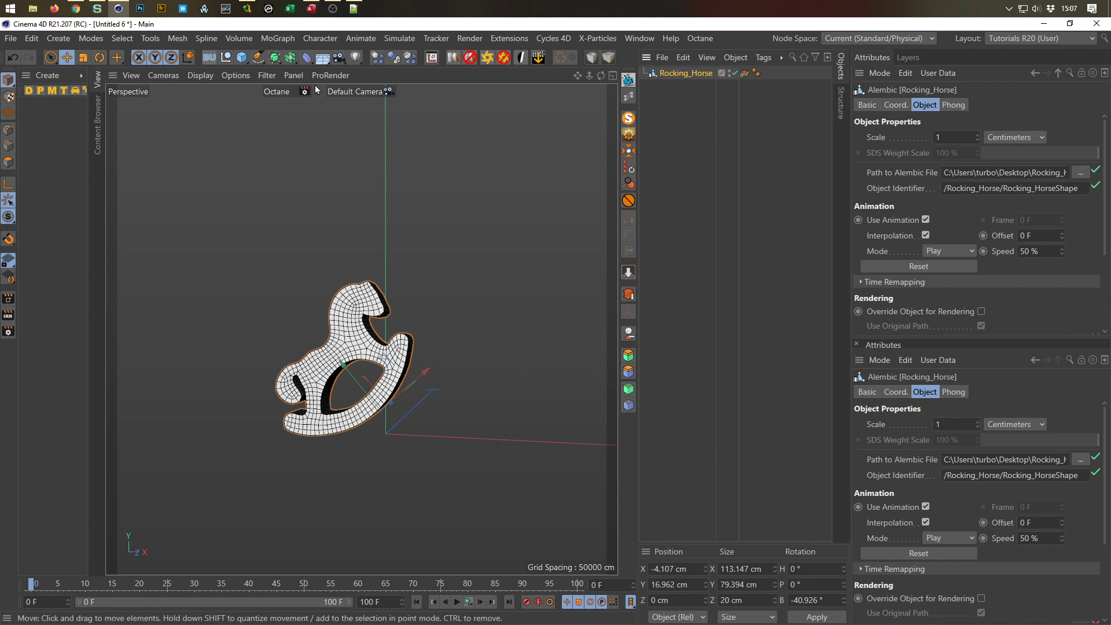
{"action": "left_click", "coordinate": [275, 57], "text": "alt"}
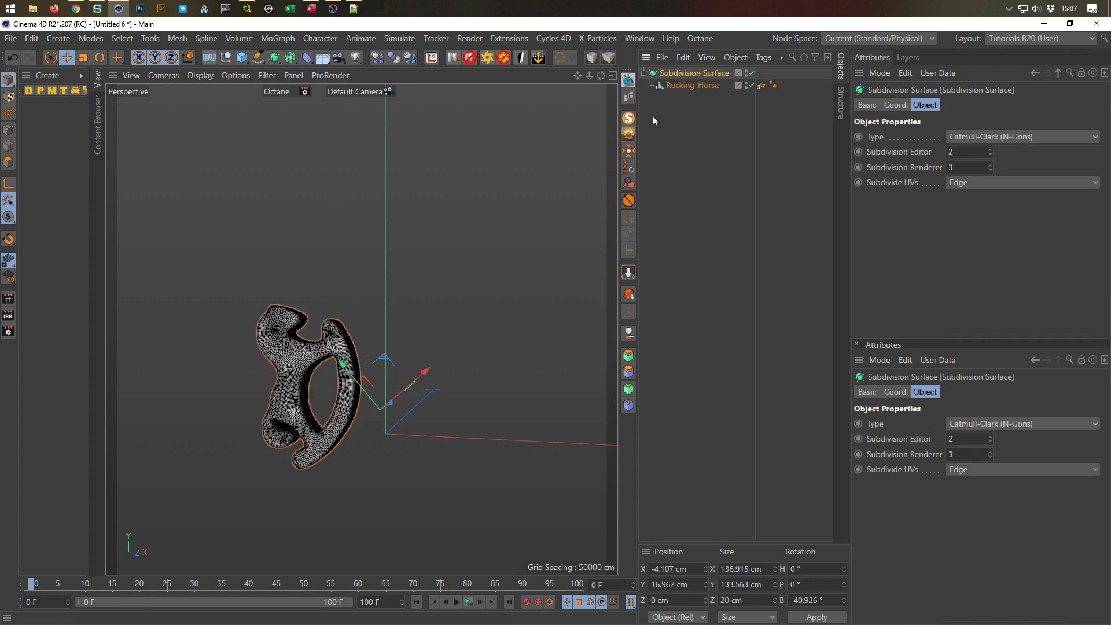
{"action": "left_click", "coordinate": [688, 85]}
{"action": "left_click", "coordinate": [694, 75]}
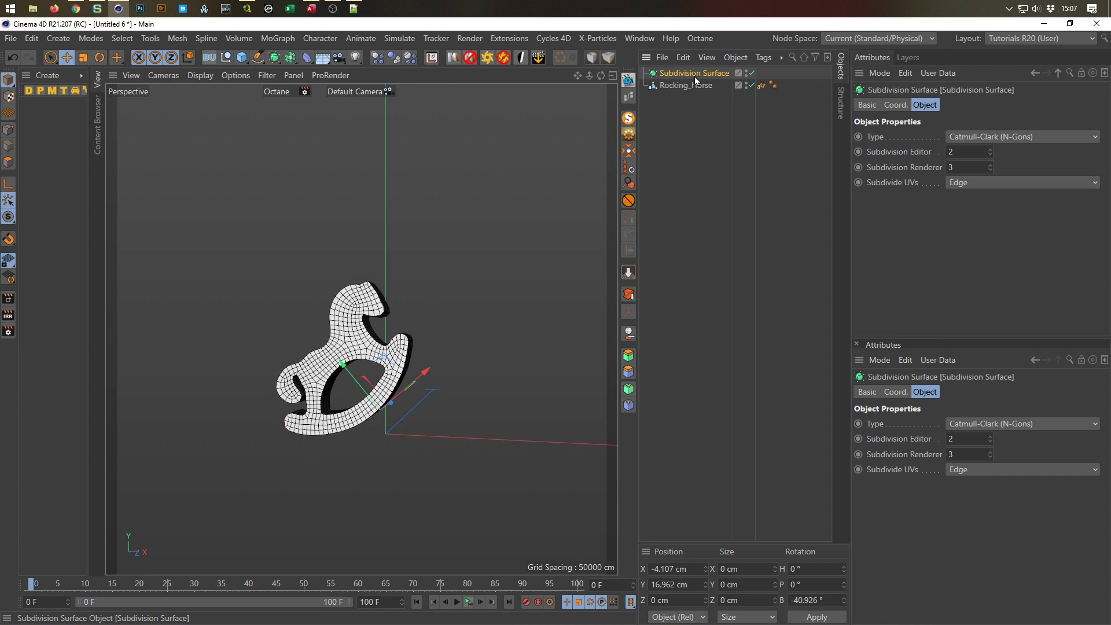
{"action": "key", "text": "Delete"}
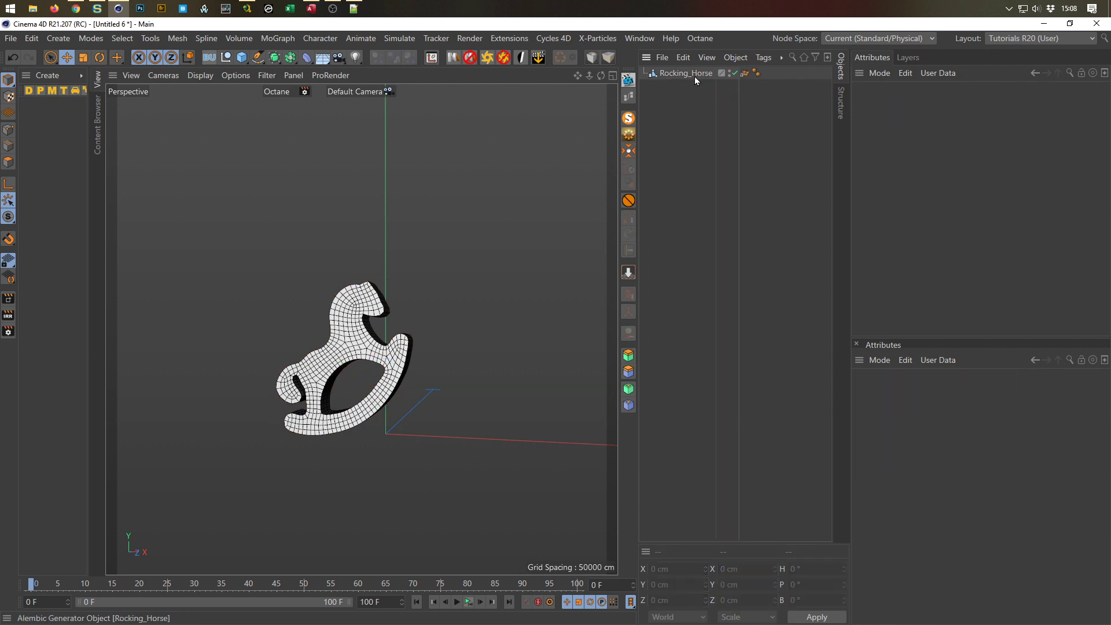
Step: Nest the Rocking_Horse under a new Subdivision Surface and switch the viewport's line display to Isoparms
{"action": "left_click", "coordinate": [275, 57]}
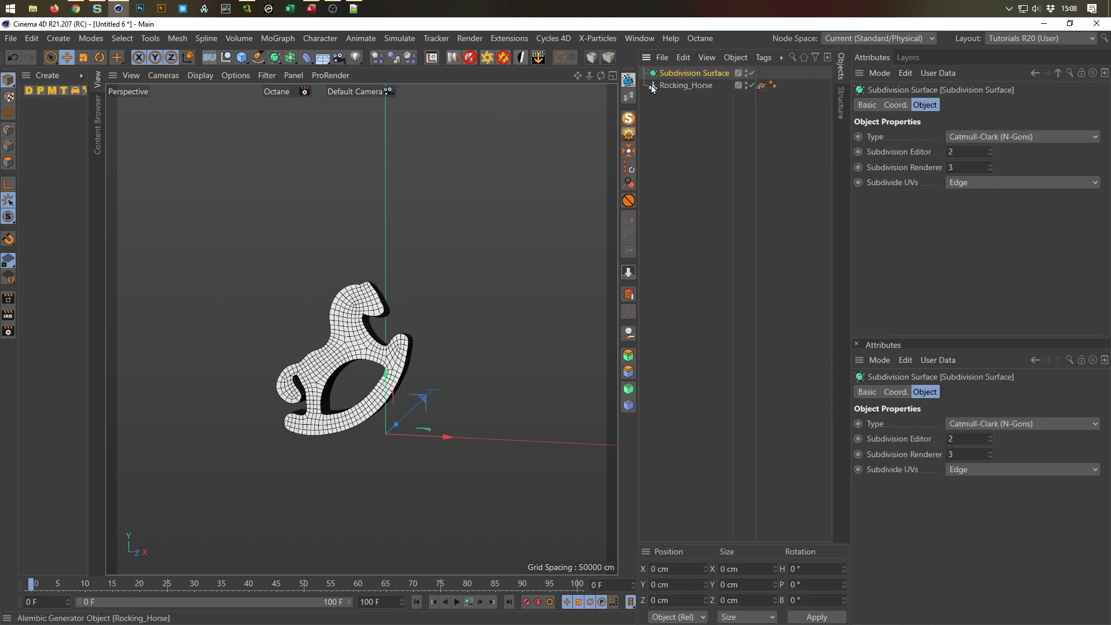
{"action": "left_click_drag", "start_coordinate": [677, 63], "coordinate": [684, 75]}
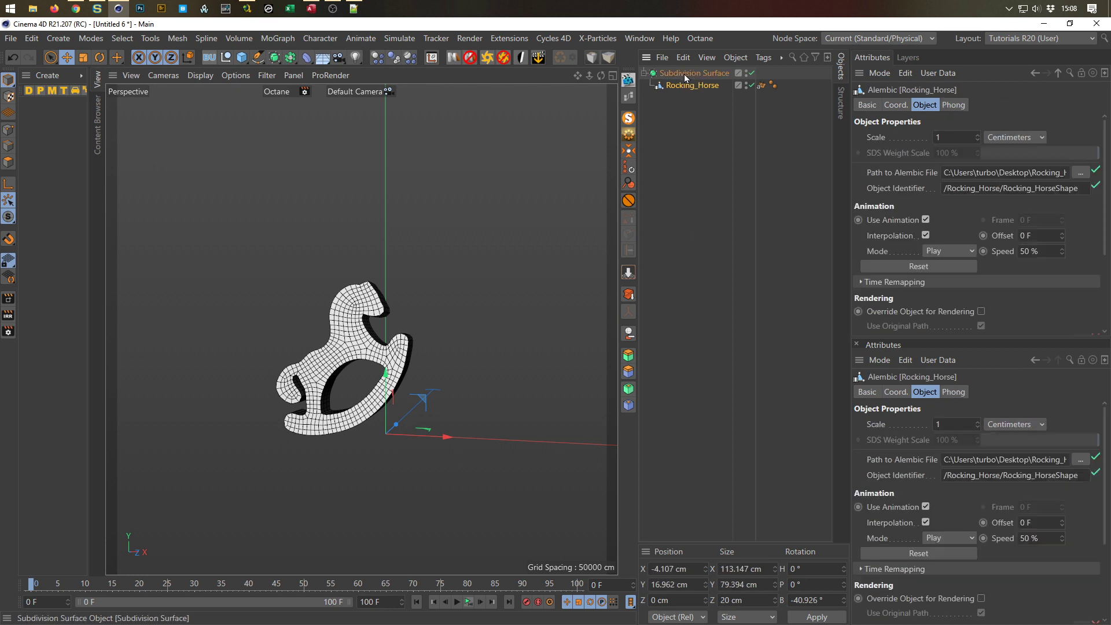
{"action": "key", "text": "n"}
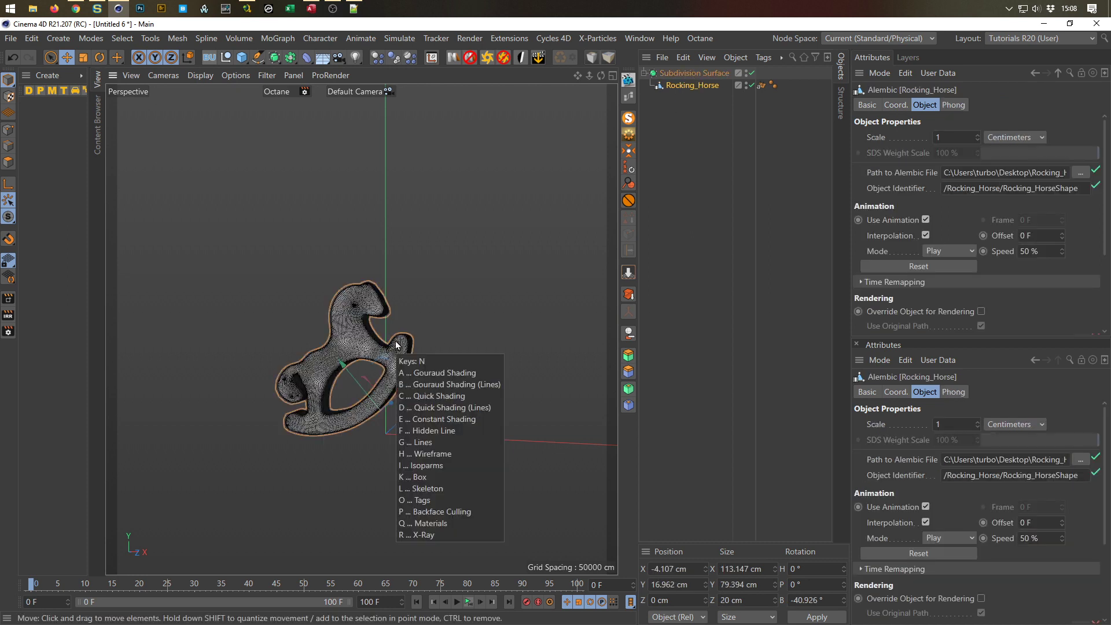
{"action": "key", "text": "i"}
{"action": "left_click", "coordinate": [465, 602]}
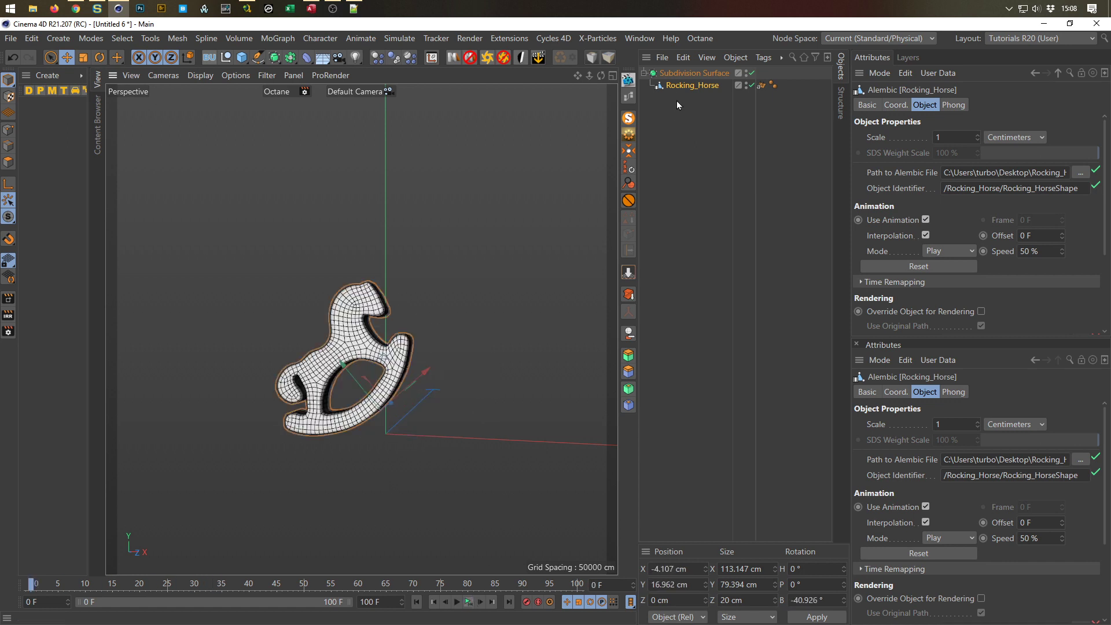
Step: Set the Alembic Rocking_Horse's animation speed to 200 % and play it back
{"action": "double_click", "coordinate": [1042, 253]}
{"action": "type", "text": "200"}
{"action": "key", "text": "Return"}
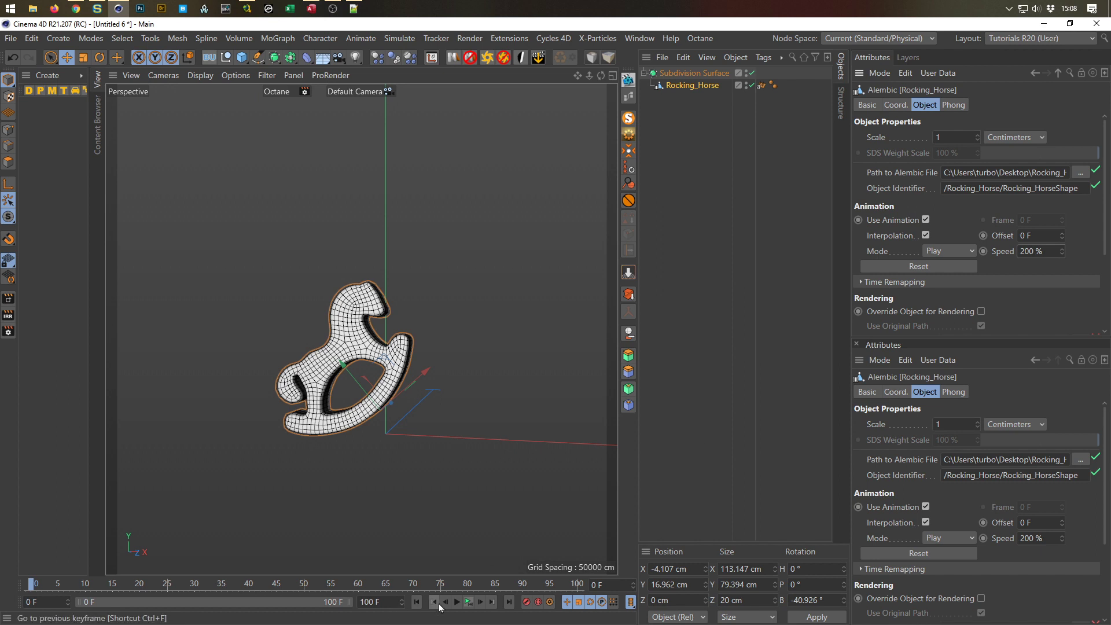
{"action": "left_click", "coordinate": [468, 602]}
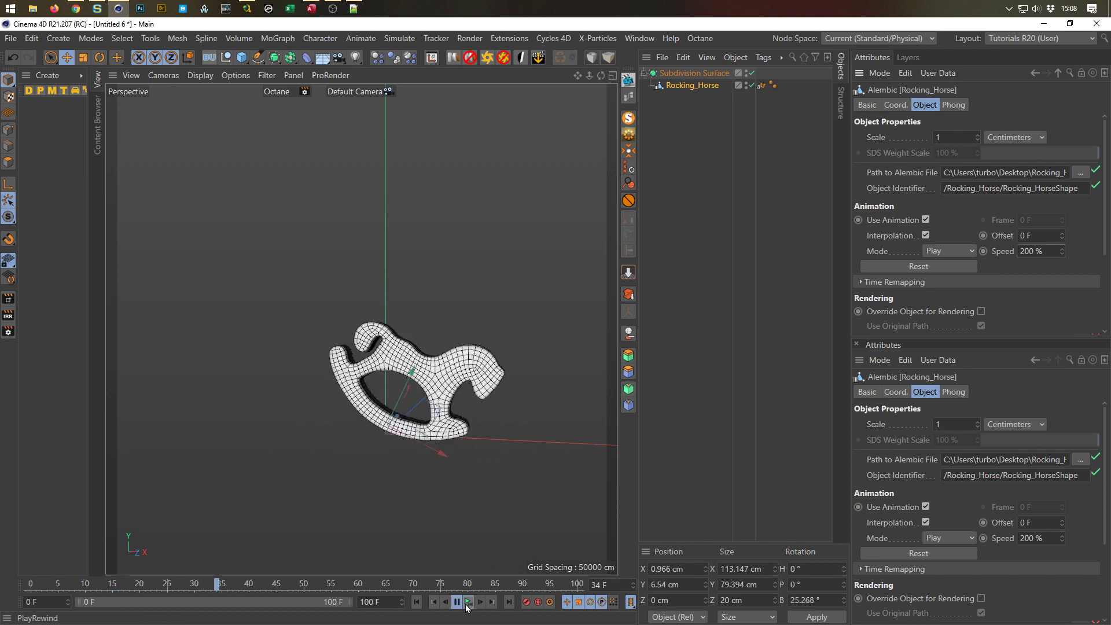
{"action": "left_click", "coordinate": [457, 604]}
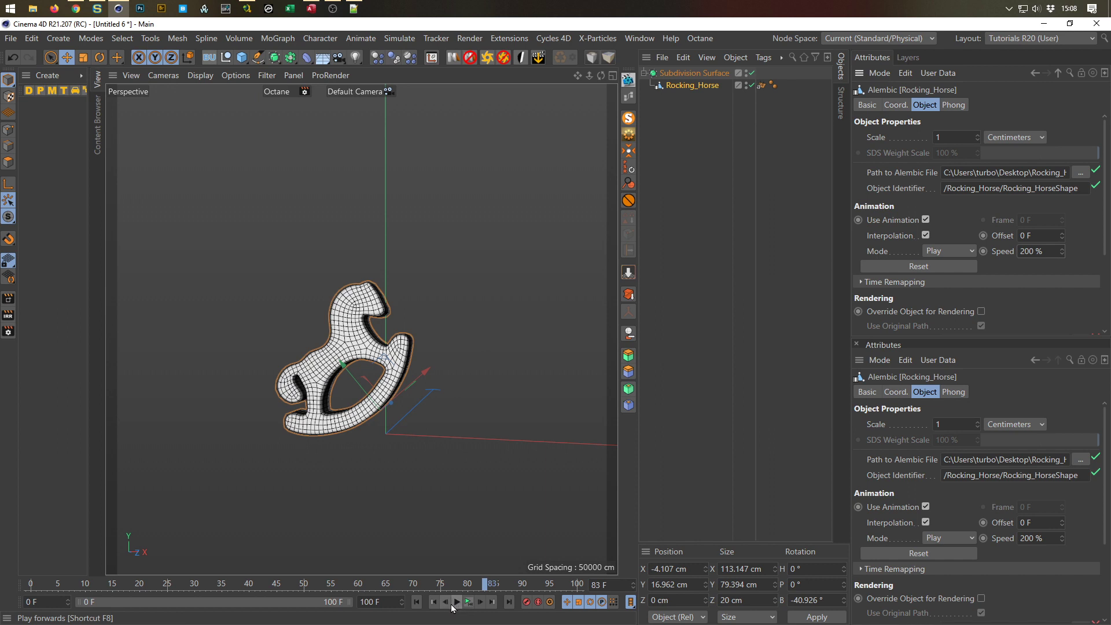
Step: Change the Alembic Rocking_Horse's animation mode to Loop and play it back
{"action": "left_click", "coordinate": [945, 251]}
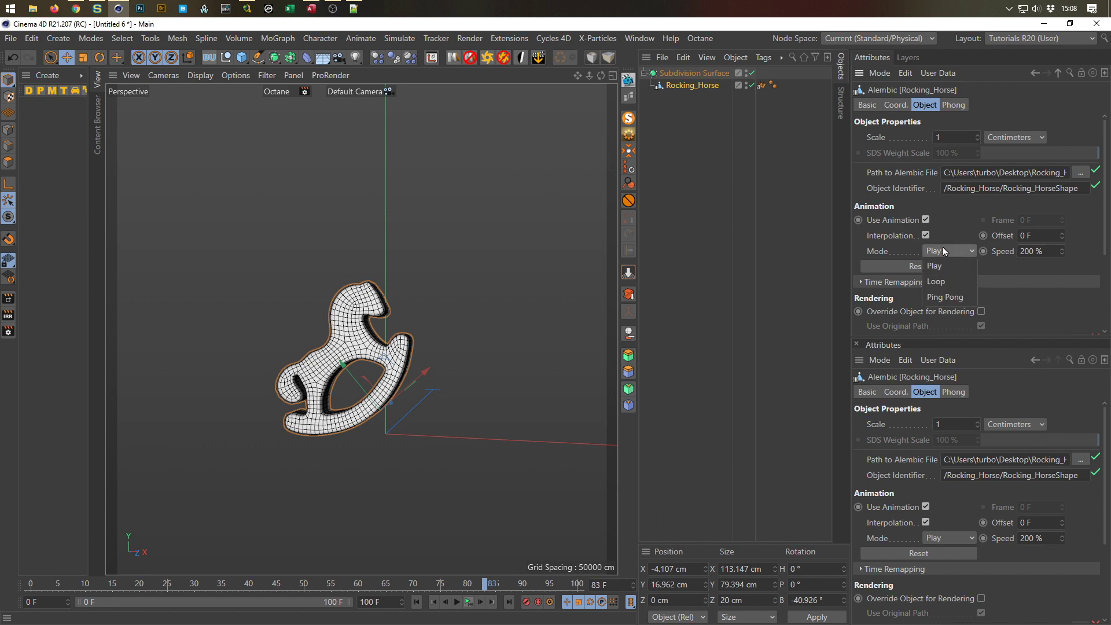
{"action": "left_click", "coordinate": [949, 281]}
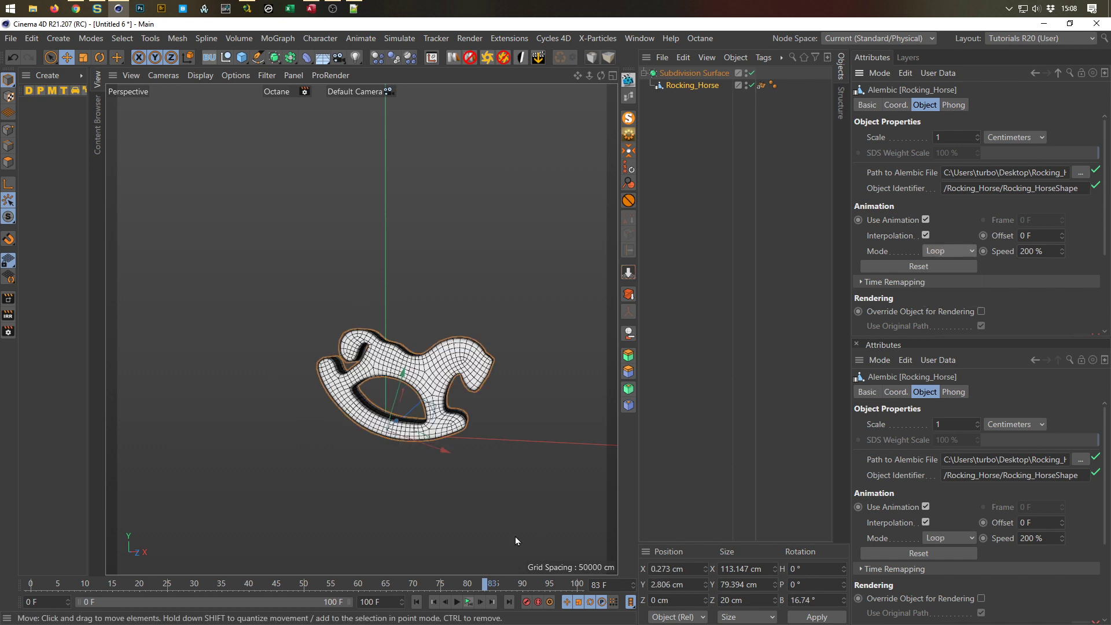
{"action": "left_click", "coordinate": [468, 603]}
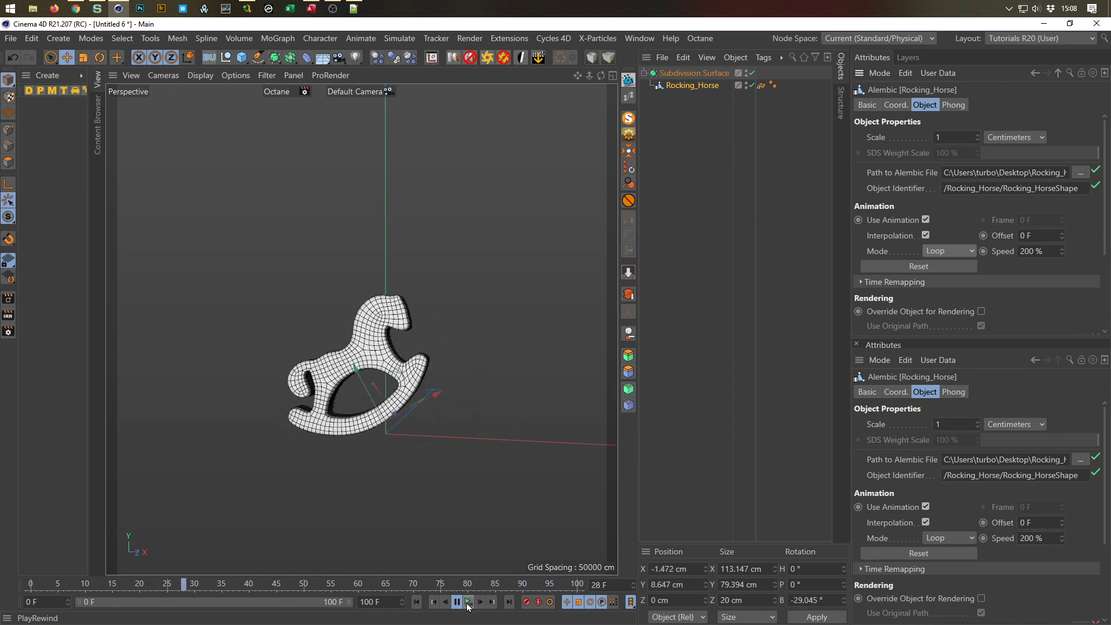
Step: Stop and rewind the playback and set the Alembic Rocking_Horse's animation speed to 100 %
{"action": "left_click", "coordinate": [468, 602]}
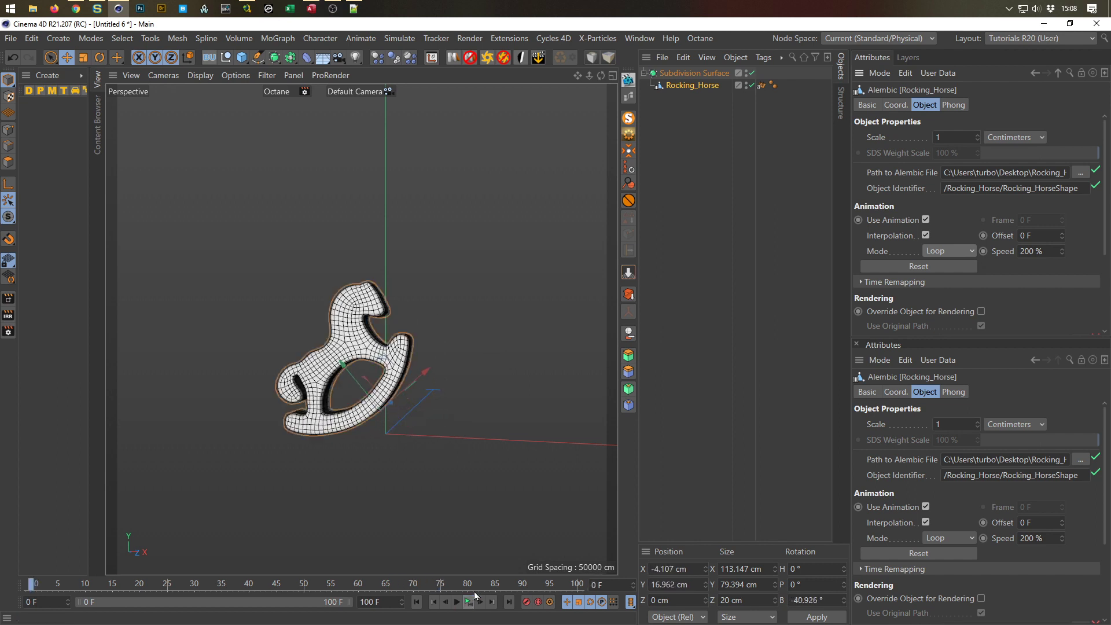
{"action": "double_click", "coordinate": [1054, 248]}
{"action": "type", "text": "100"}
{"action": "key", "text": "Return"}
Step: Examine the subdivided Rocking_Horse from several angles and look through the Toys models in the Content Browser
{"action": "left_click_drag", "start_coordinate": [401, 311], "coordinate": [363, 324], "text": "alt"}
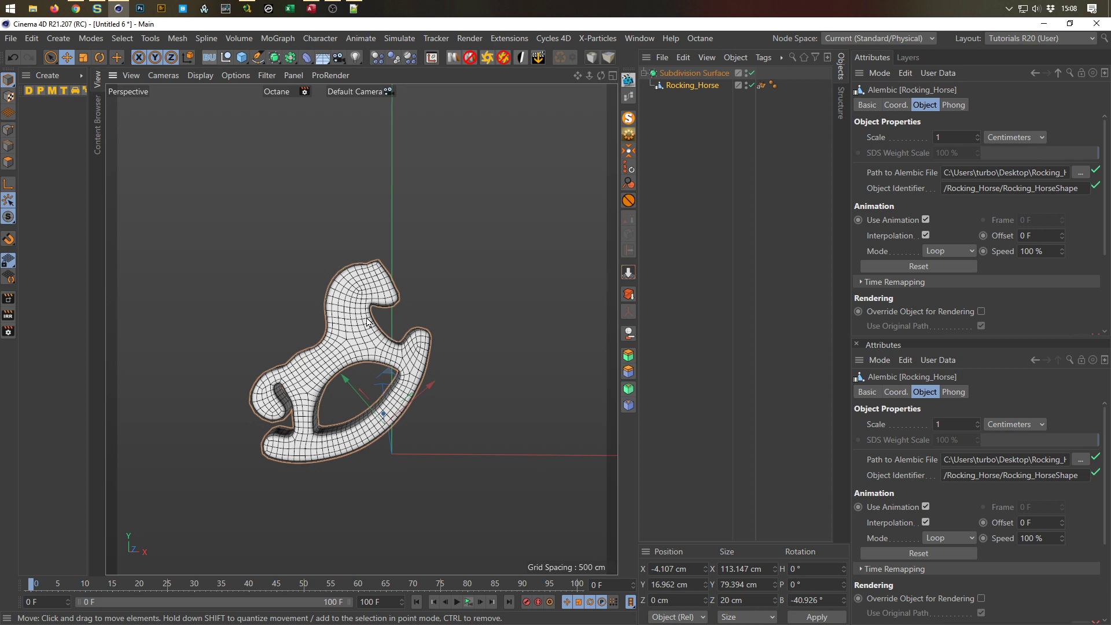
{"action": "left_click_drag", "start_coordinate": [389, 329], "coordinate": [355, 371], "text": "alt"}
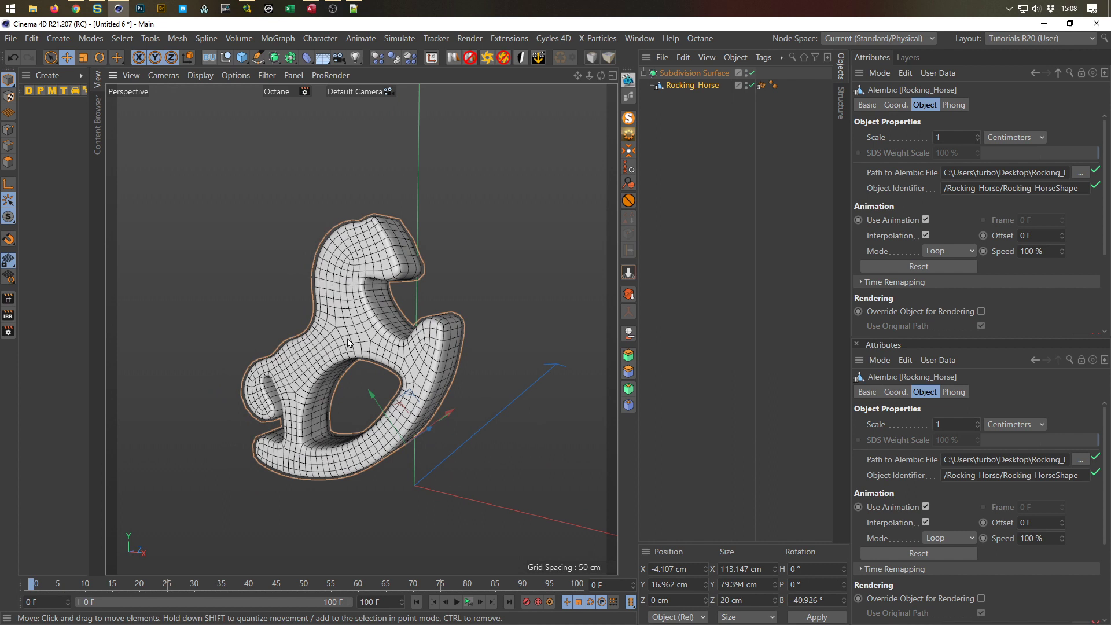
{"action": "left_click_drag", "start_coordinate": [342, 351], "coordinate": [323, 331], "text": "alt"}
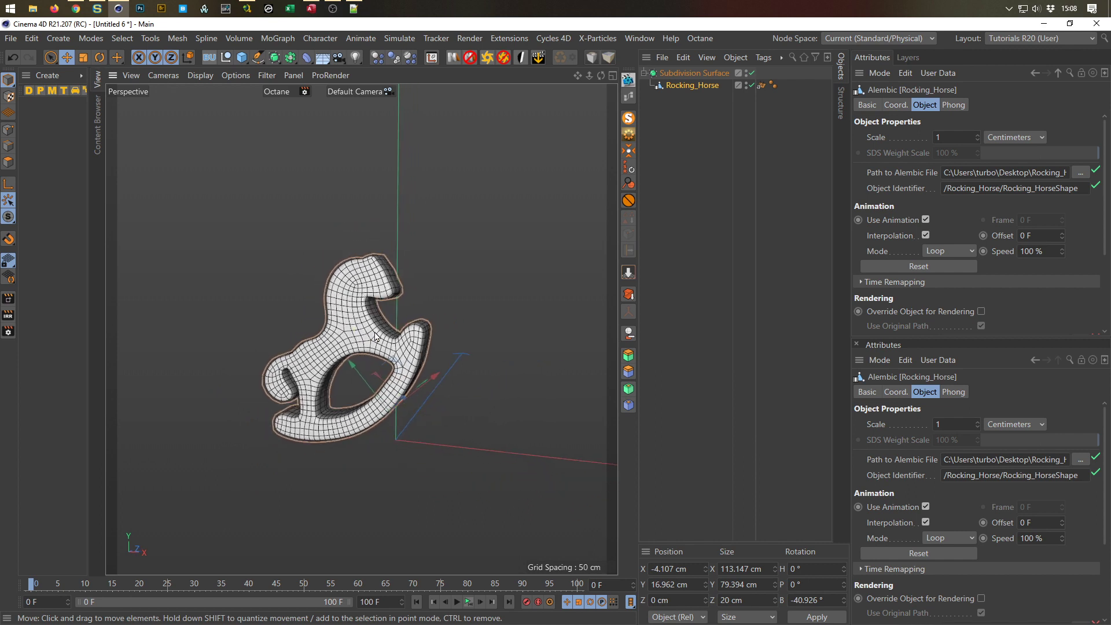
{"action": "left_click_drag", "start_coordinate": [374, 337], "coordinate": [334, 357], "text": "alt"}
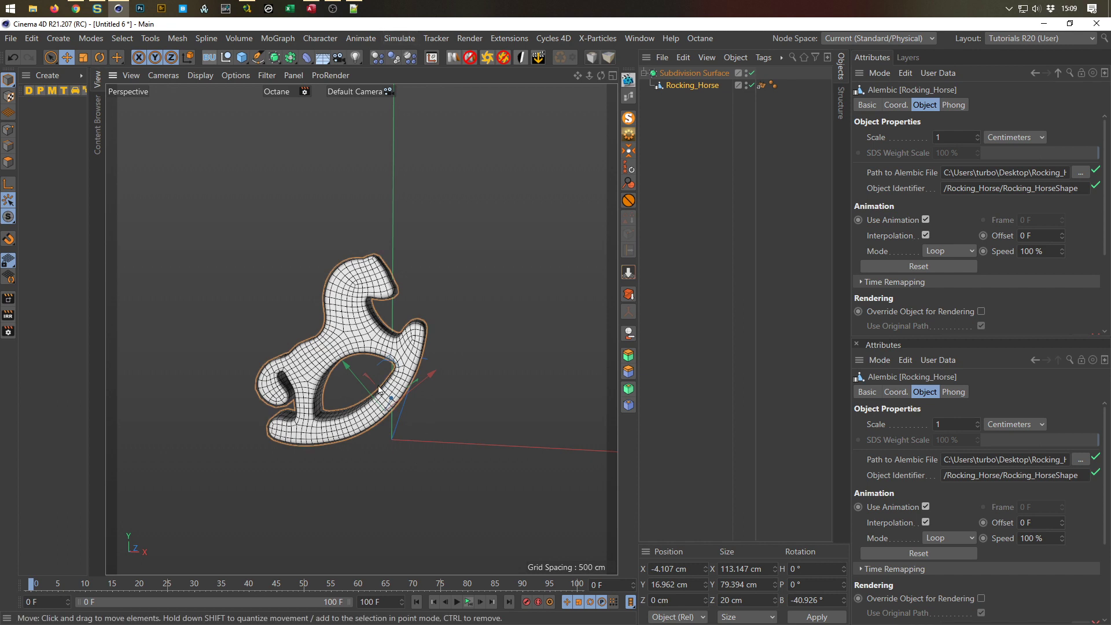
{"action": "left_click", "coordinate": [96, 161]}
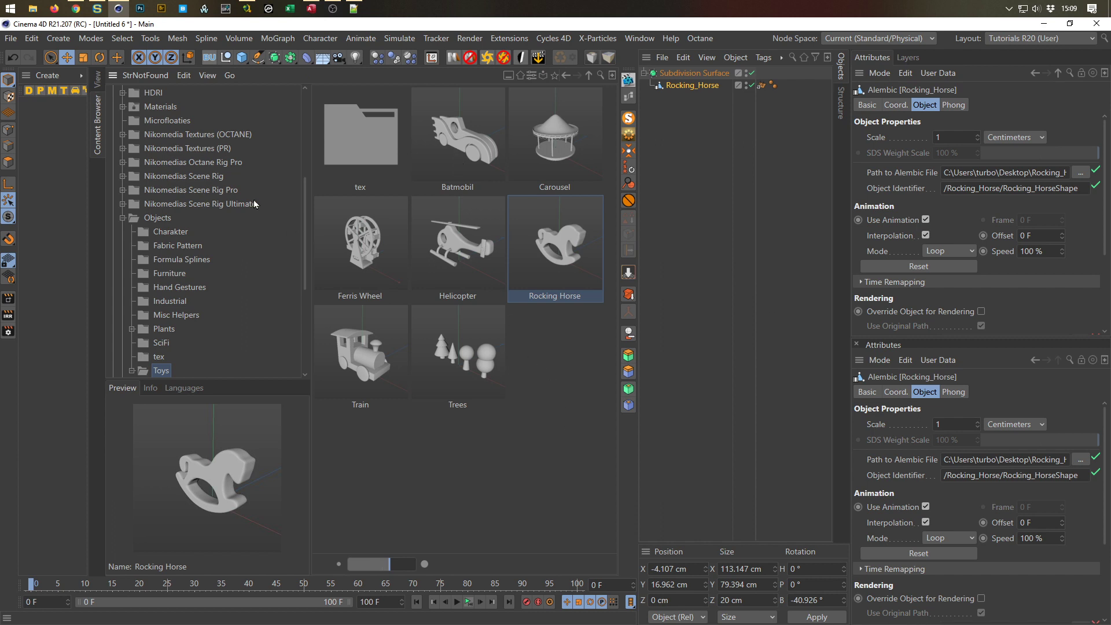
{"action": "left_click", "coordinate": [96, 81]}
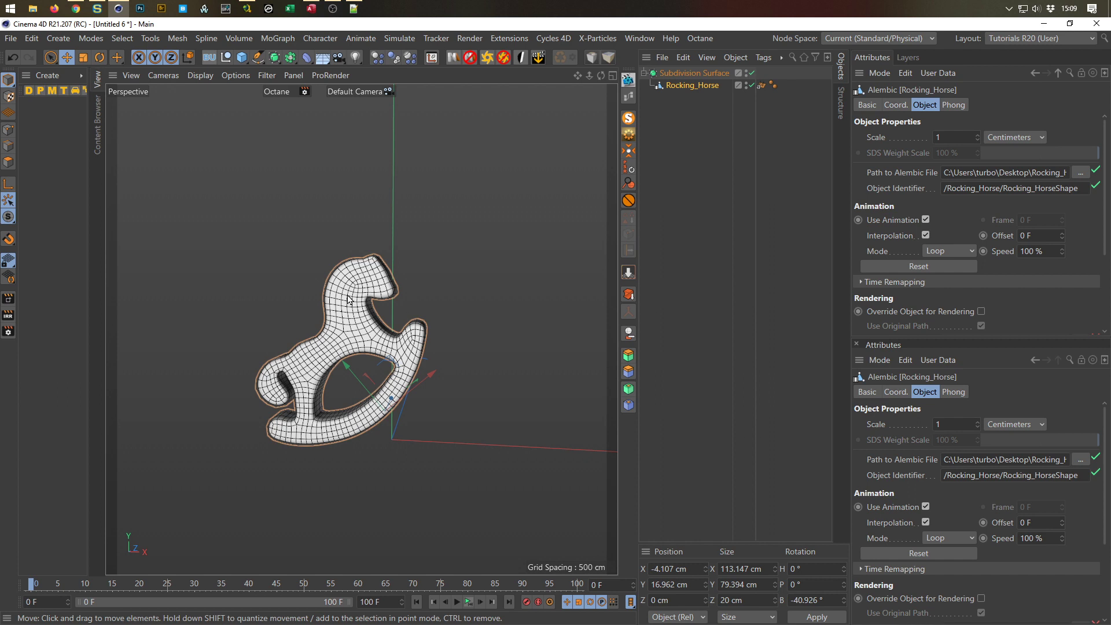
{"action": "left_click_drag", "start_coordinate": [348, 301], "coordinate": [376, 347], "text": "alt"}
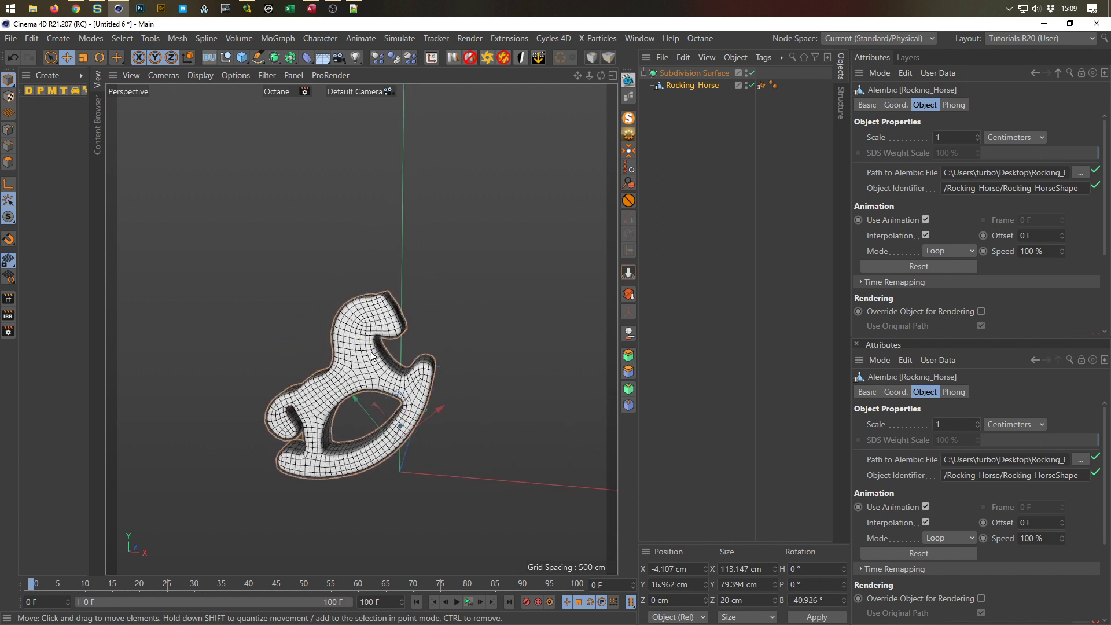